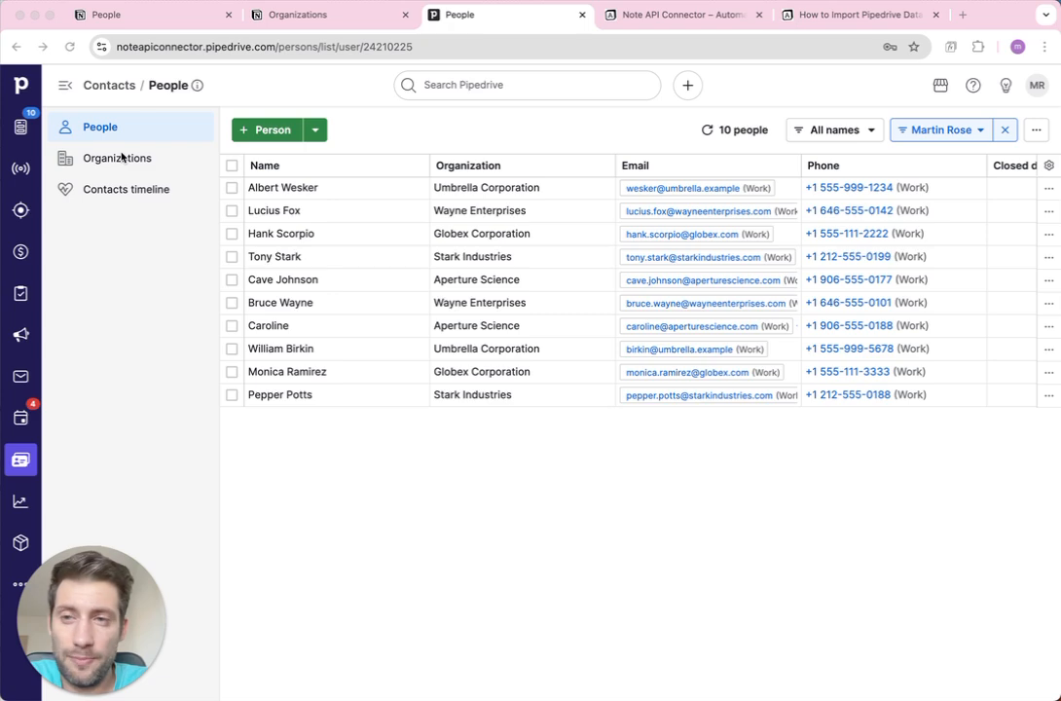
Browse the Pipedrive organizations and open Umbrella Corporation's page from the People list.
left_click(125, 158)
left_click(136, 135)
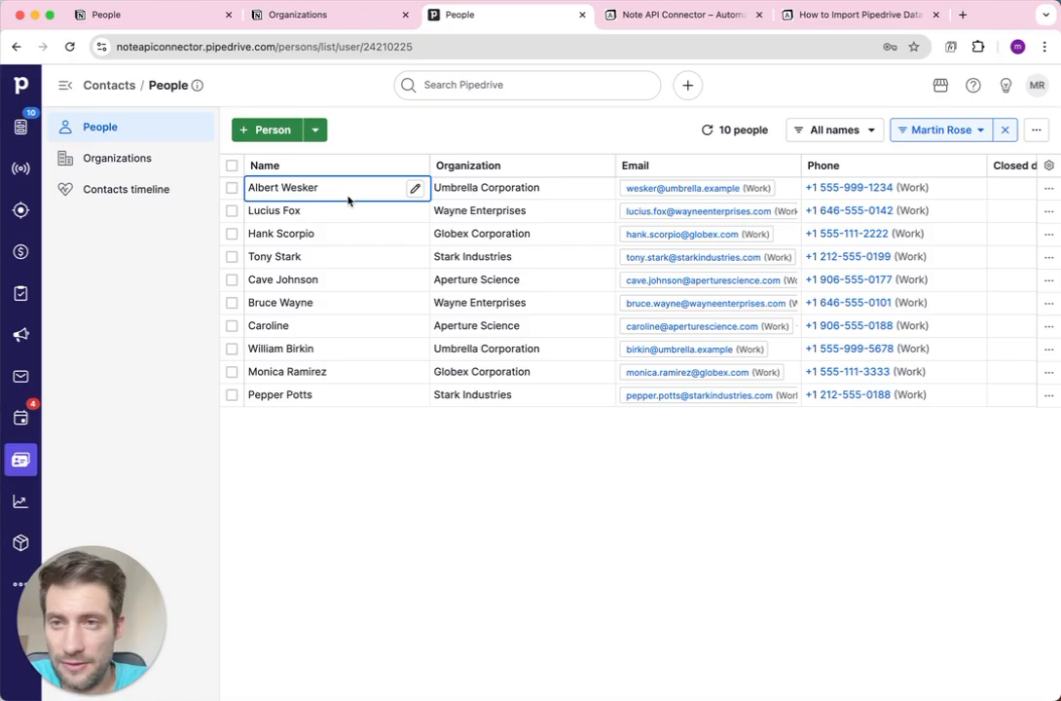
left_click(499, 190)
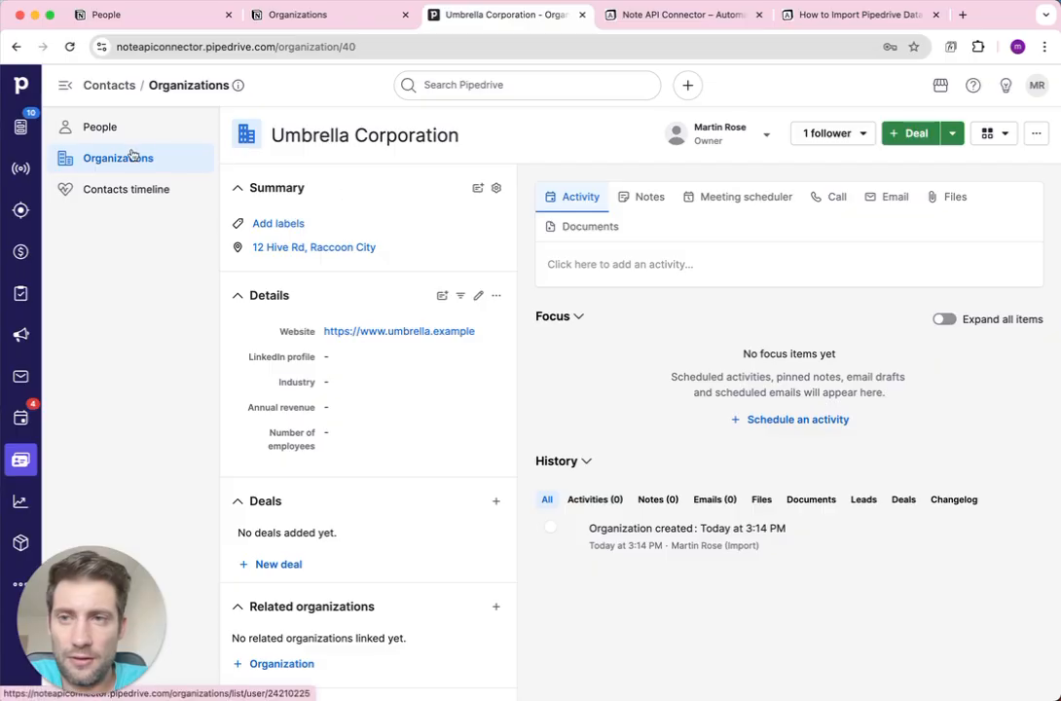
left_click(130, 128)
Open Stark Industries' page, then view the empty Notion Organizations table.
left_click(478, 263)
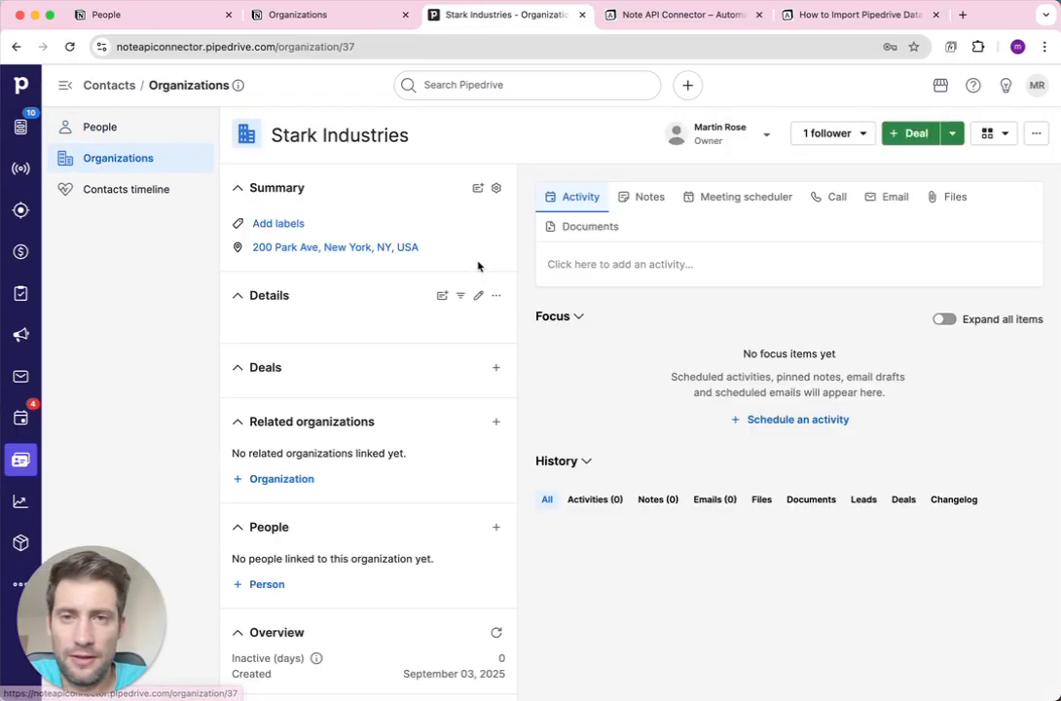
left_click(127, 137)
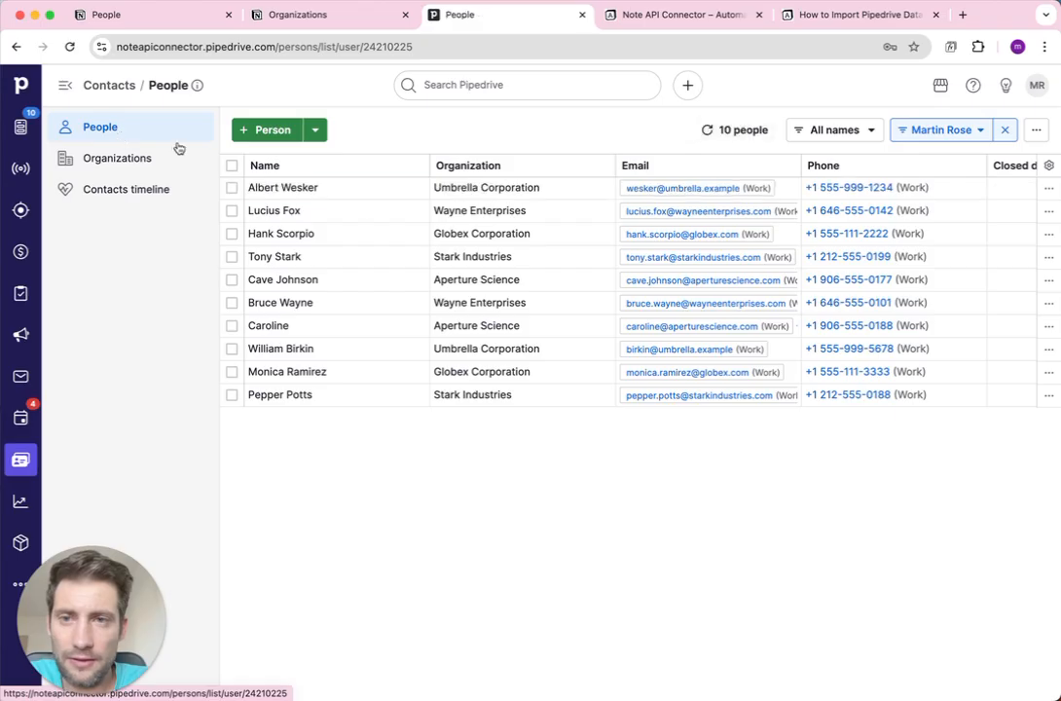
left_click(121, 158)
left_click(124, 136)
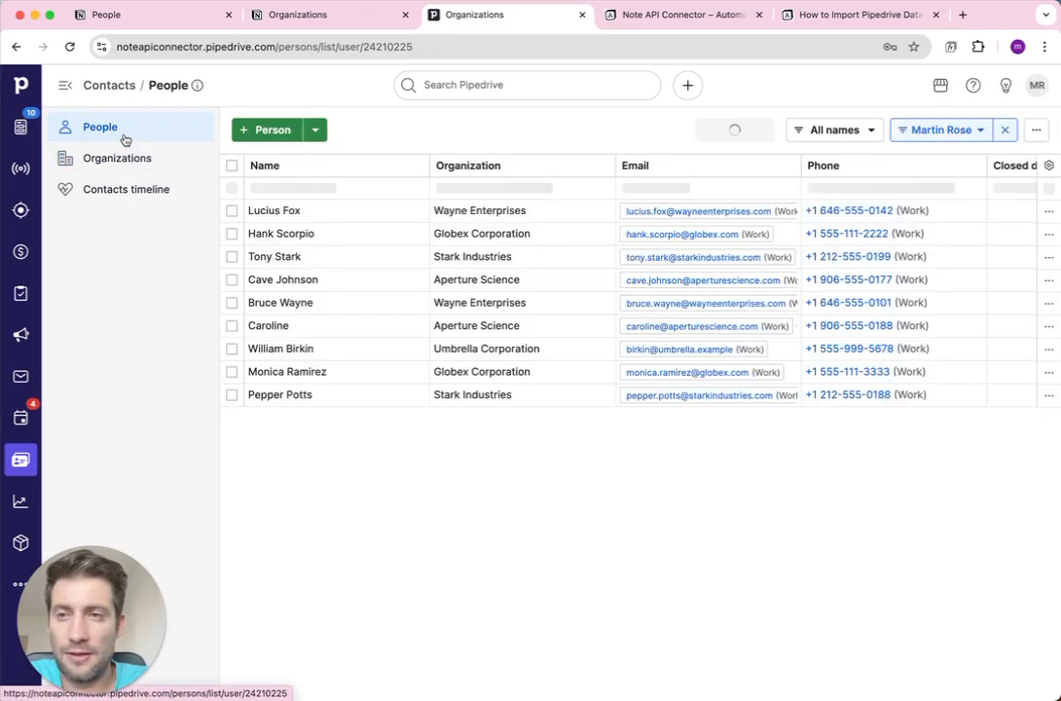
left_click(284, 26)
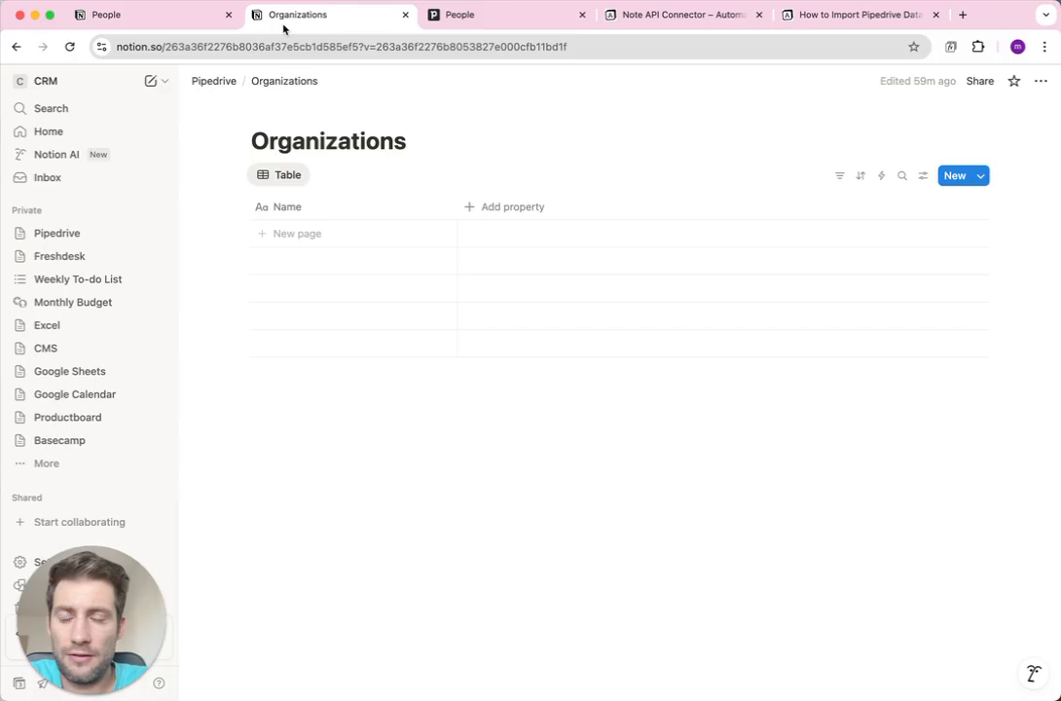
Compare the empty Notion People and Organizations tables, then show the Note API Connector homepage.
left_click(163, 18)
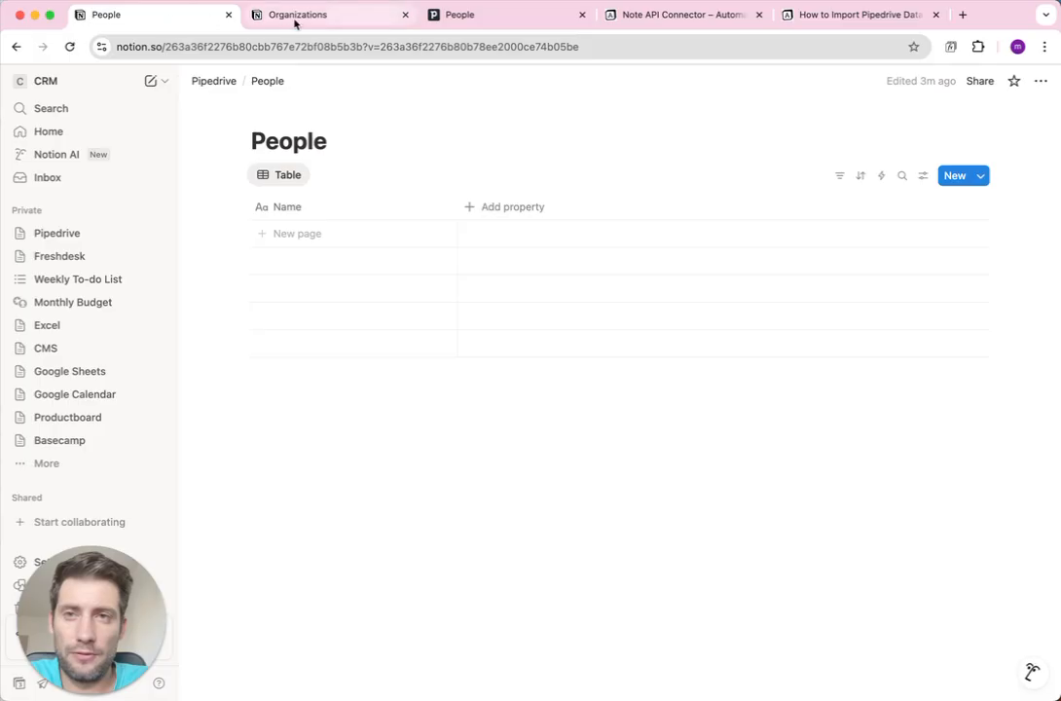
left_click(295, 22)
left_click(168, 18)
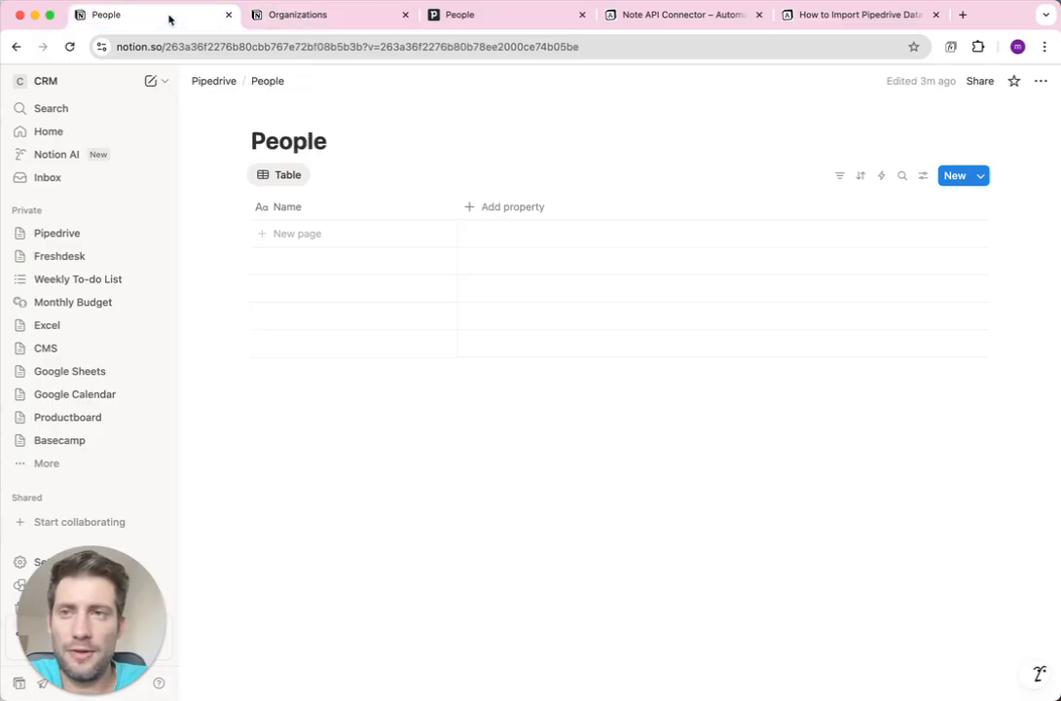
left_click(308, 22)
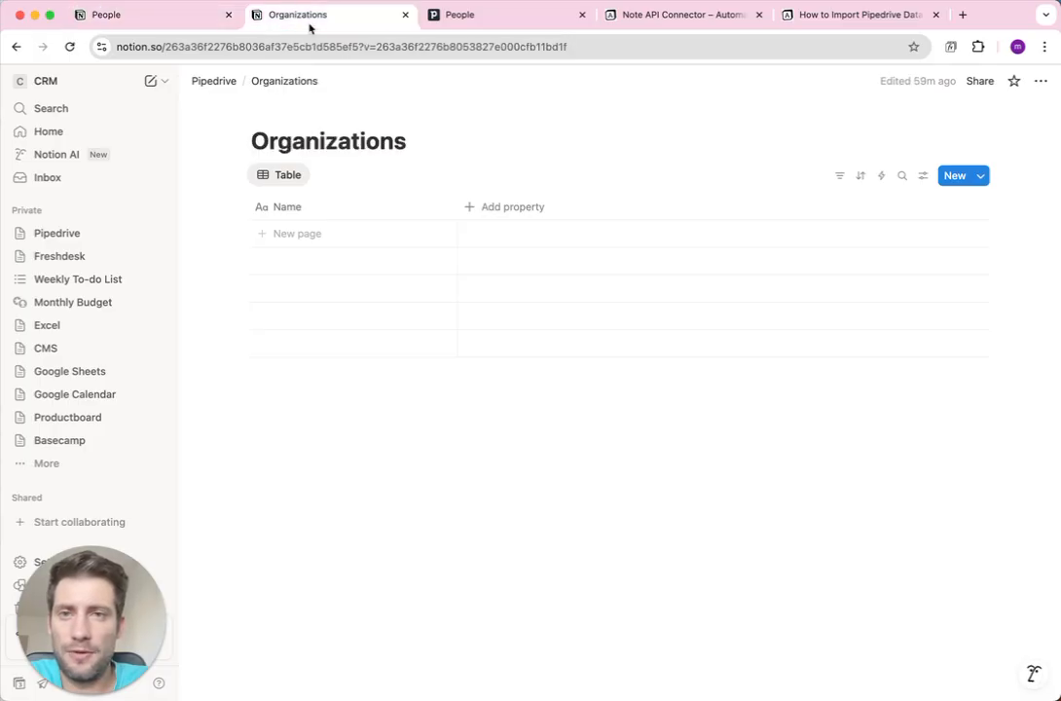
left_click(624, 16)
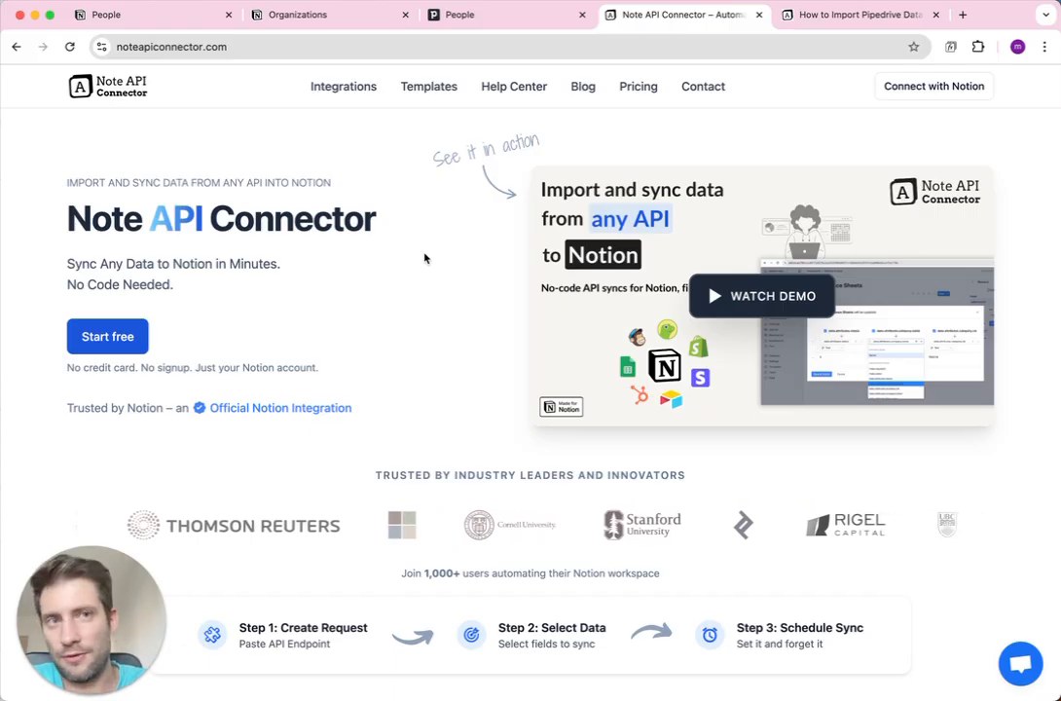
Read the 'How to Import Pipedrive Data into Notion' guide, then return to Pipedrive People.
key("ctrl+Tab")
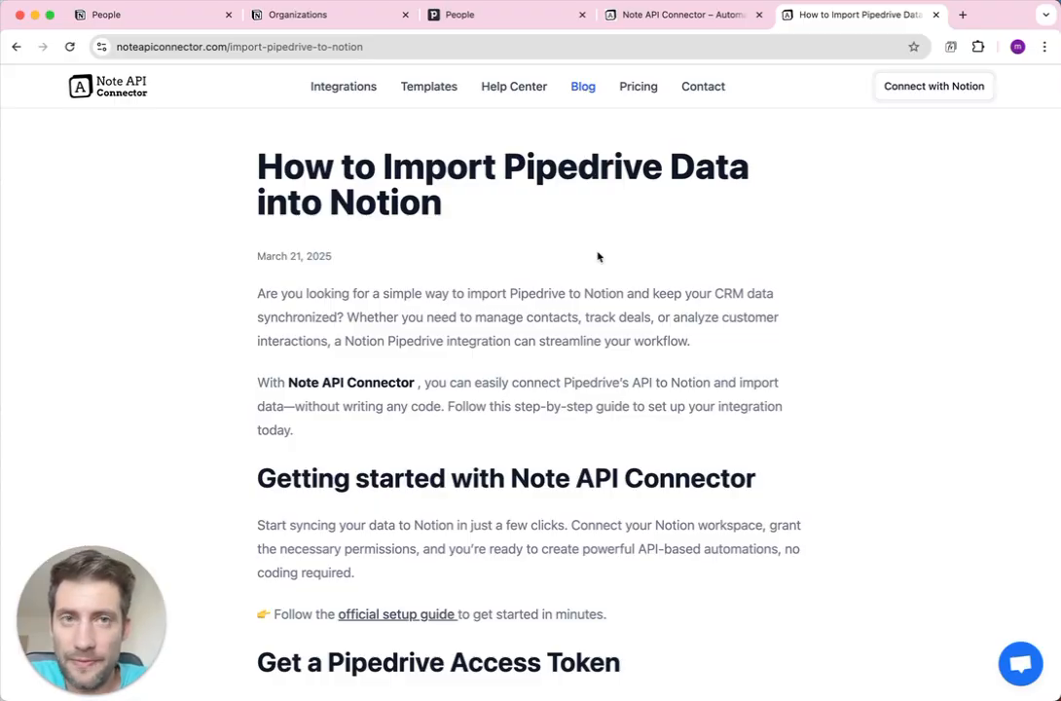
left_click(517, 11)
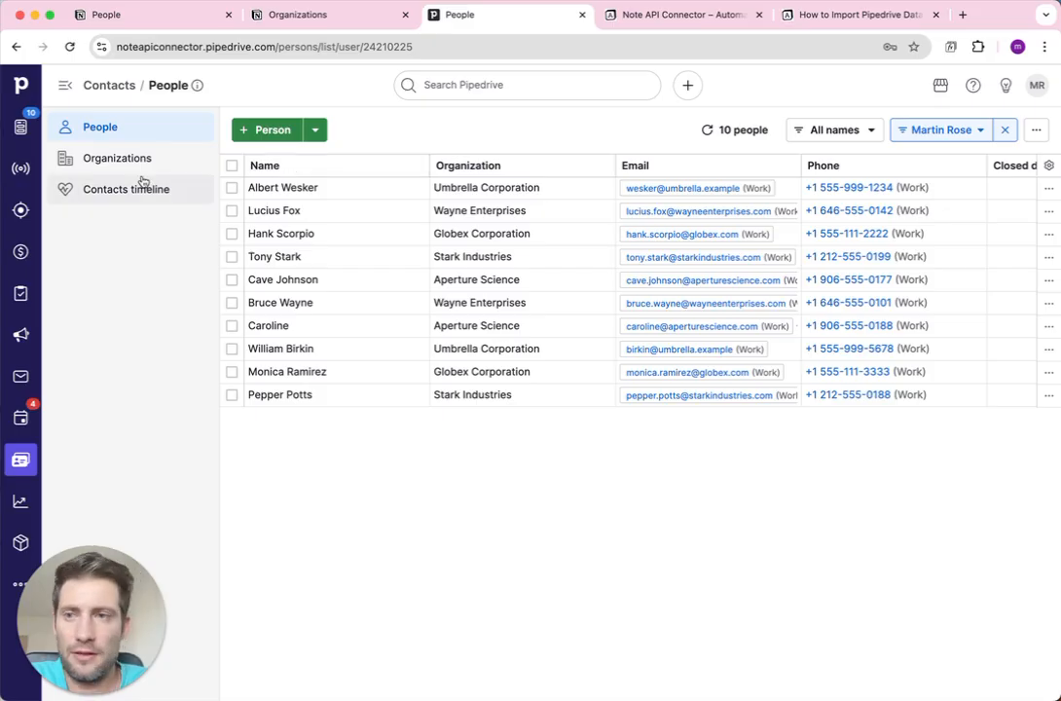
Open Pipedrive's Personal preferences > API page showing the personal API token.
left_click(1035, 93)
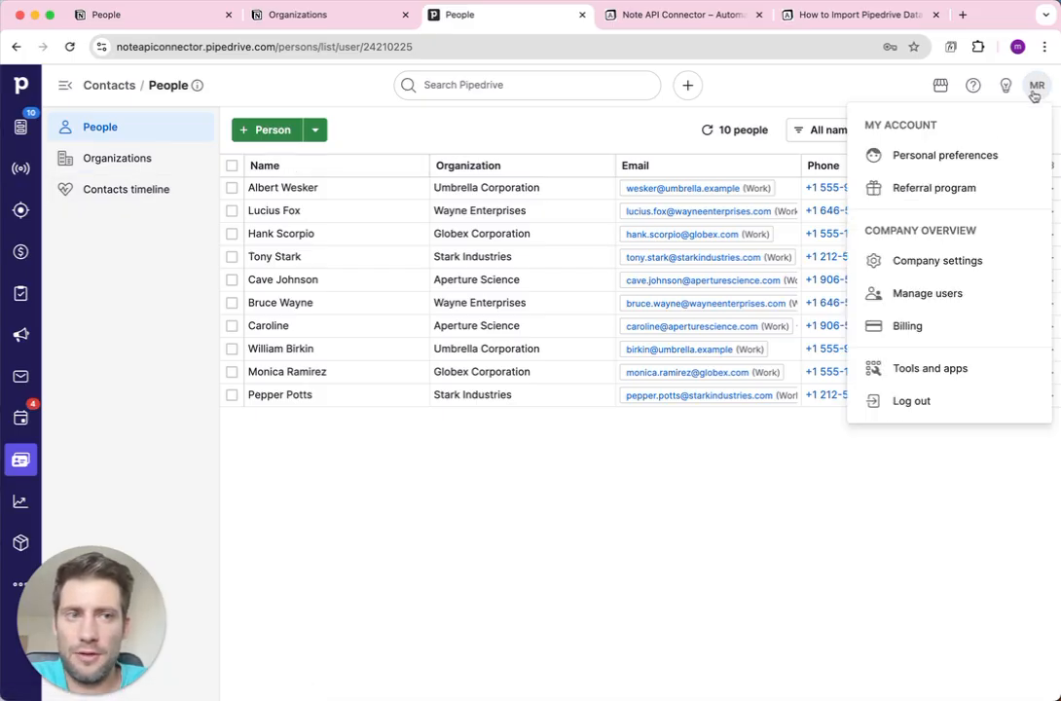
left_click(979, 156)
left_click(413, 175)
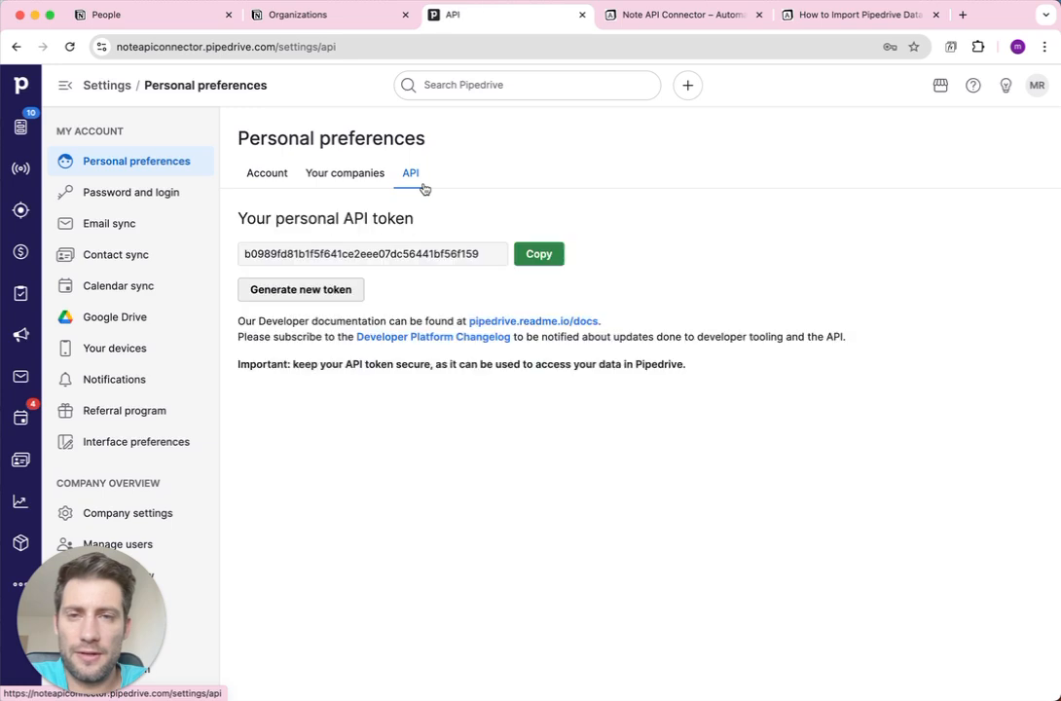
left_click_drag(299, 220, 395, 218)
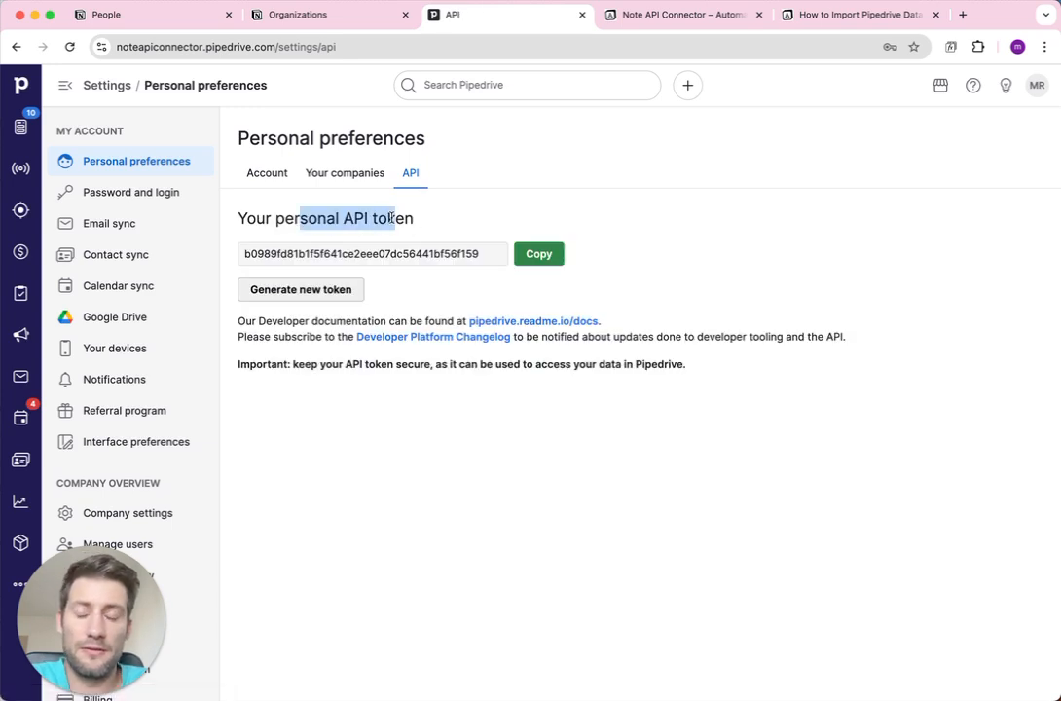
double_click(315, 221)
left_click(320, 221)
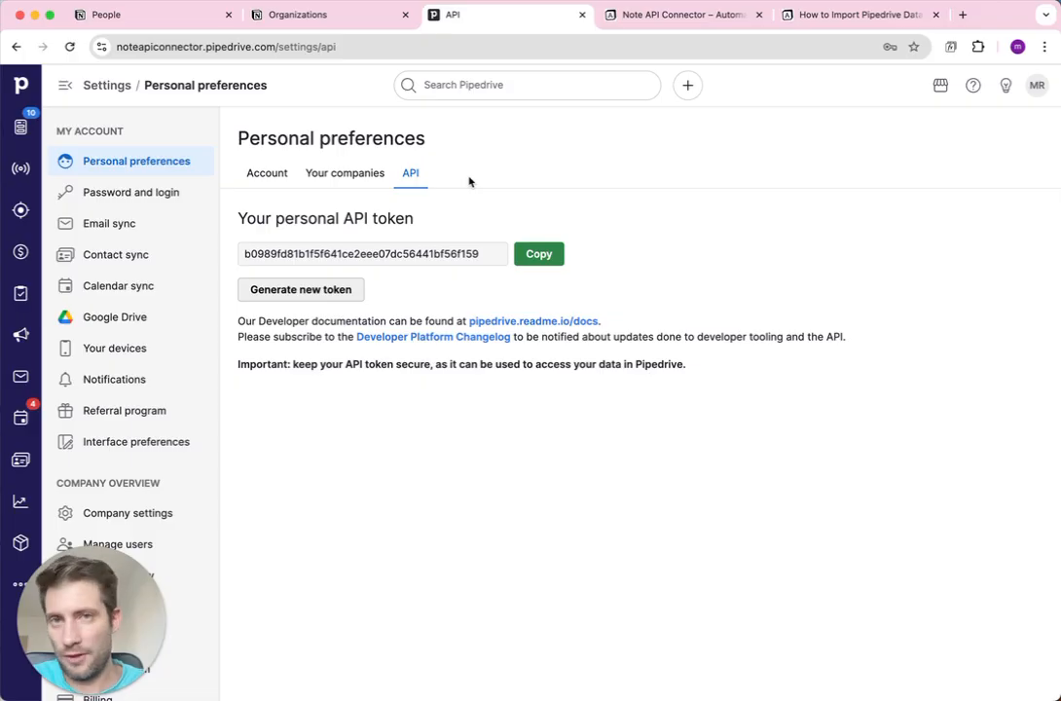
left_click(843, 14)
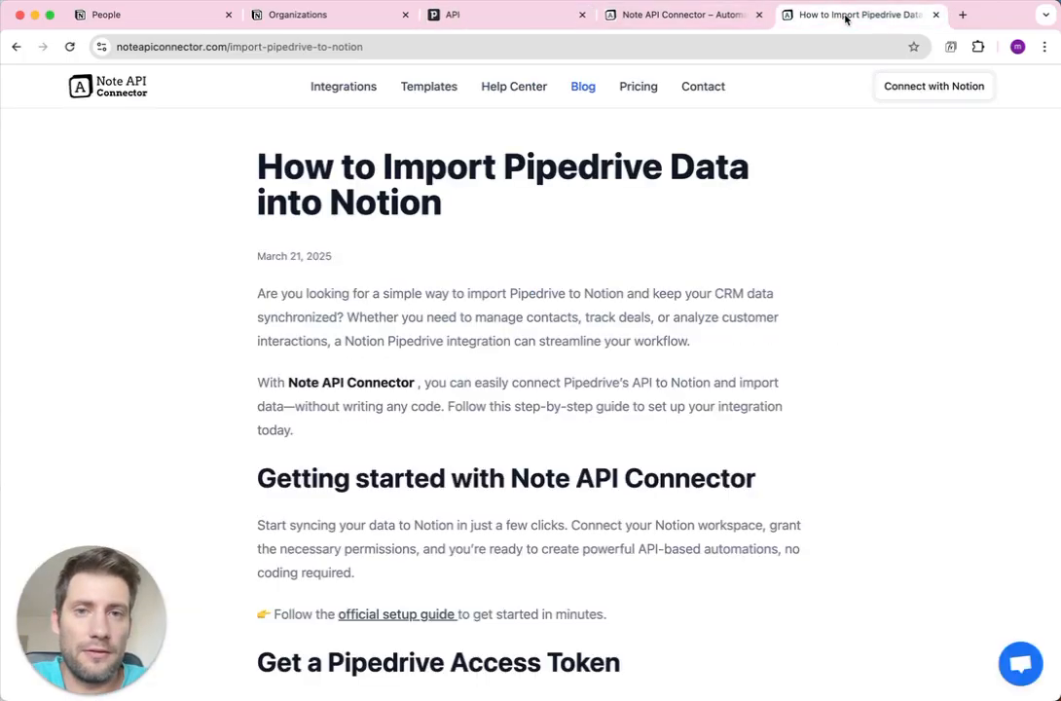
scroll(574, 302, "down", 10)
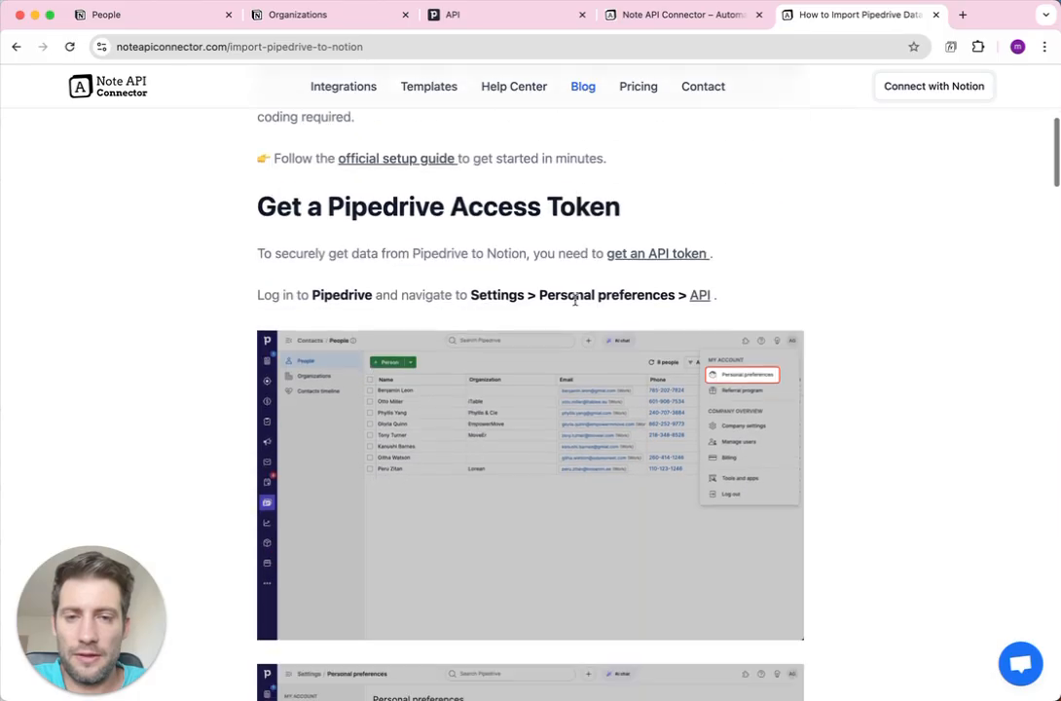
scroll(574, 305, "down", 12)
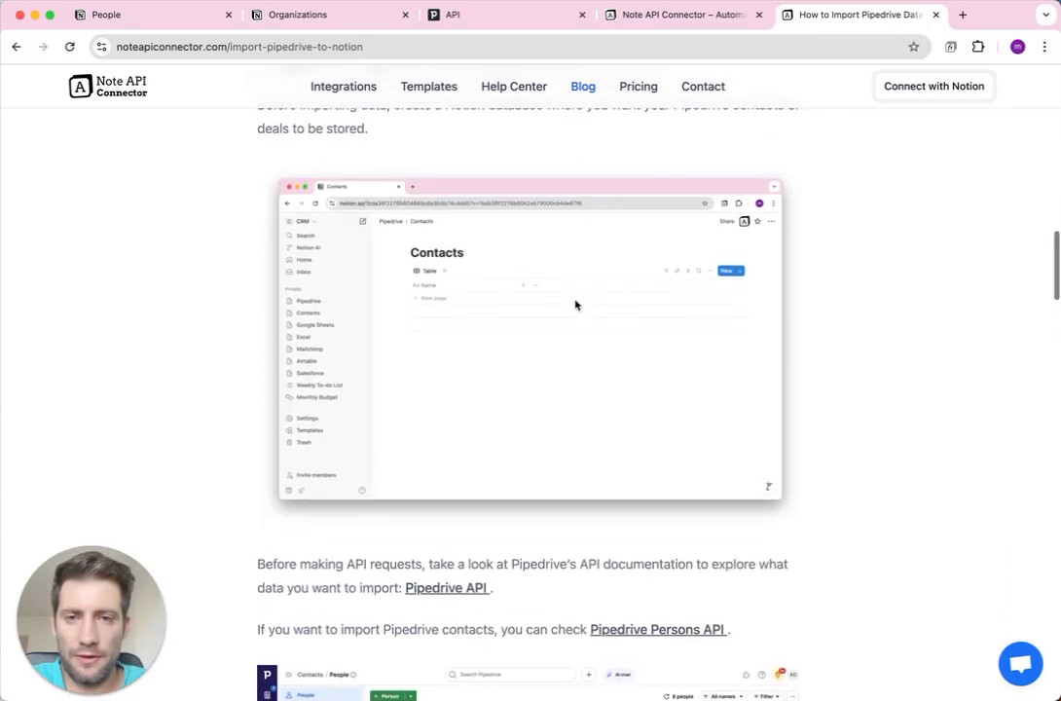
scroll(574, 305, "down", 8)
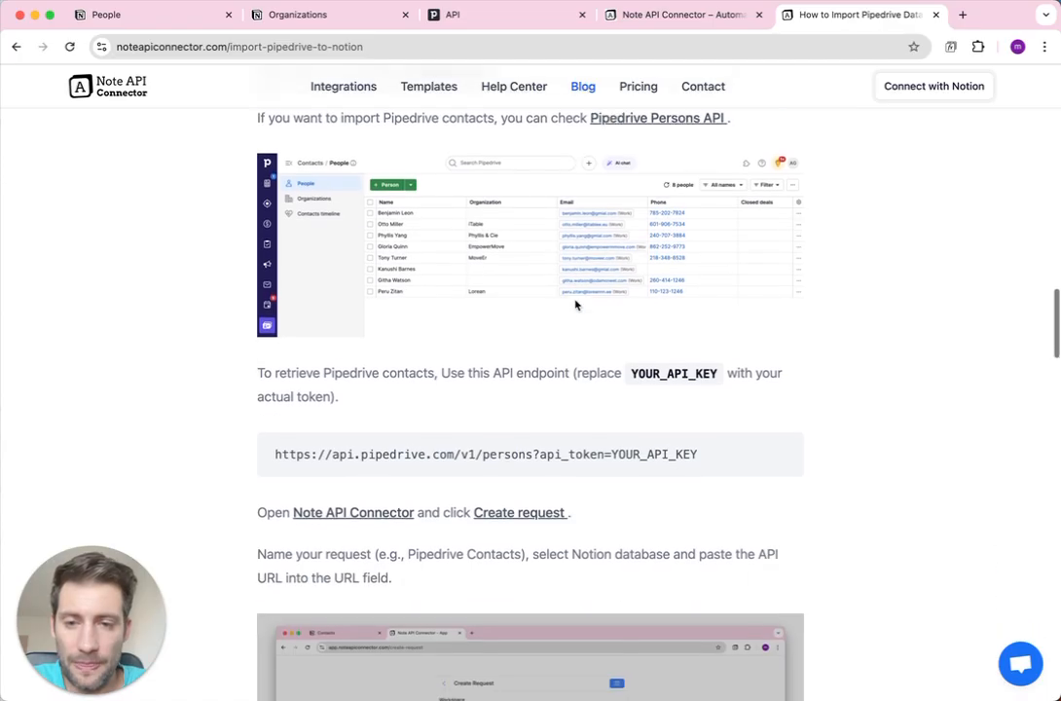
left_click_drag(275, 275, 704, 279)
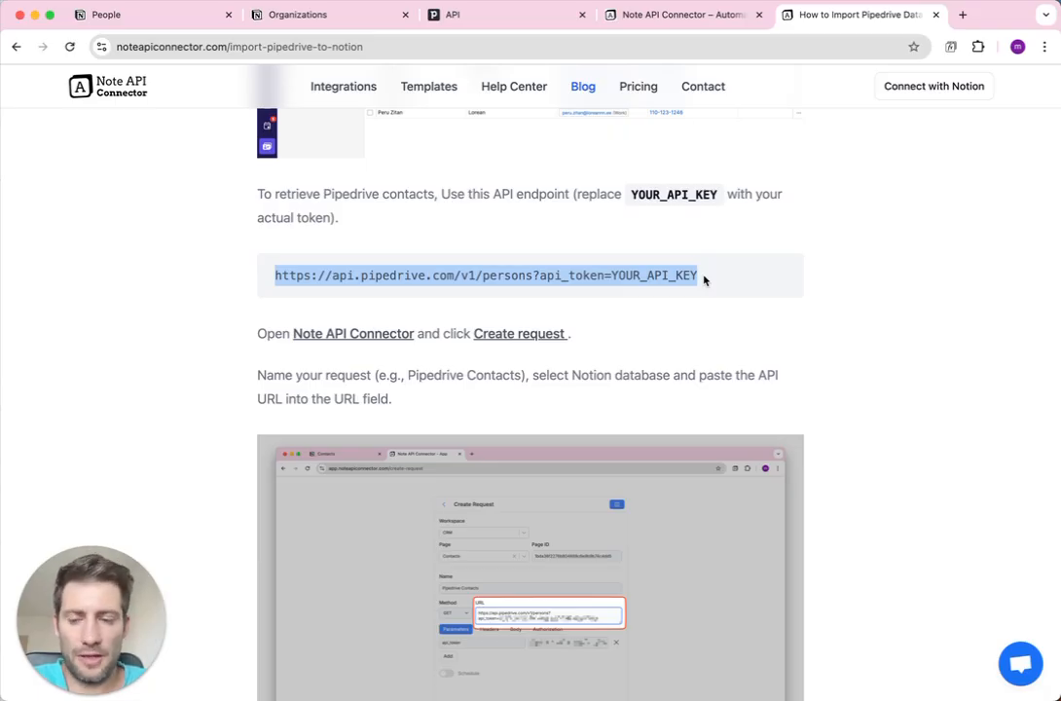
left_click(535, 278)
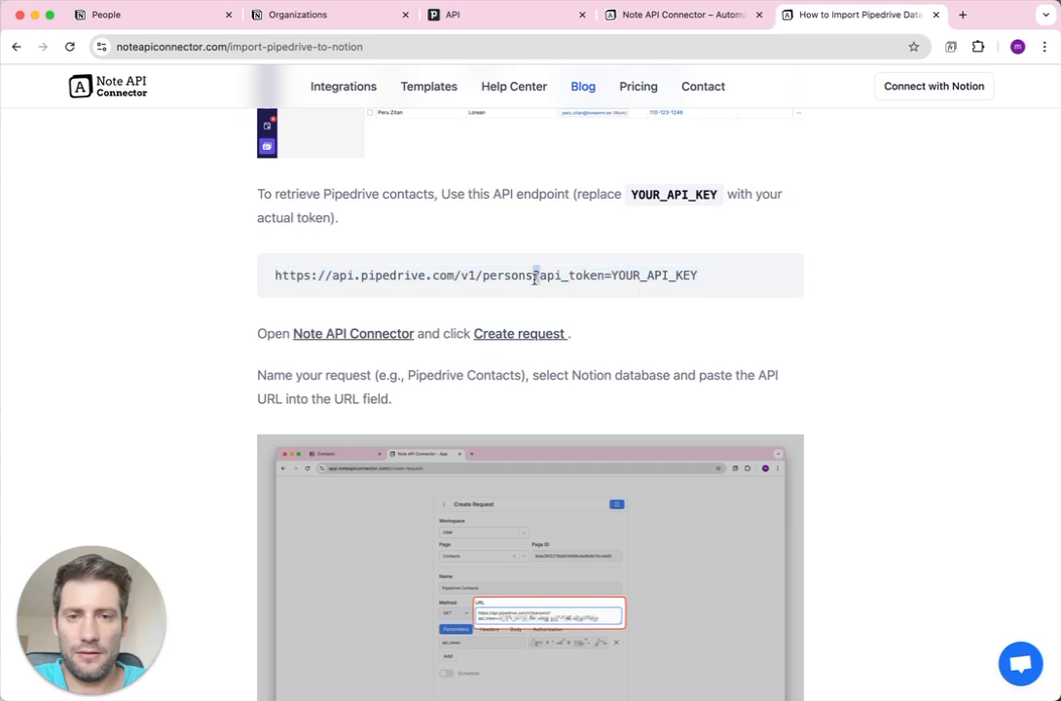
Start connecting Notion to Note API Connector and choose the CRM workspace.
left_click(894, 102)
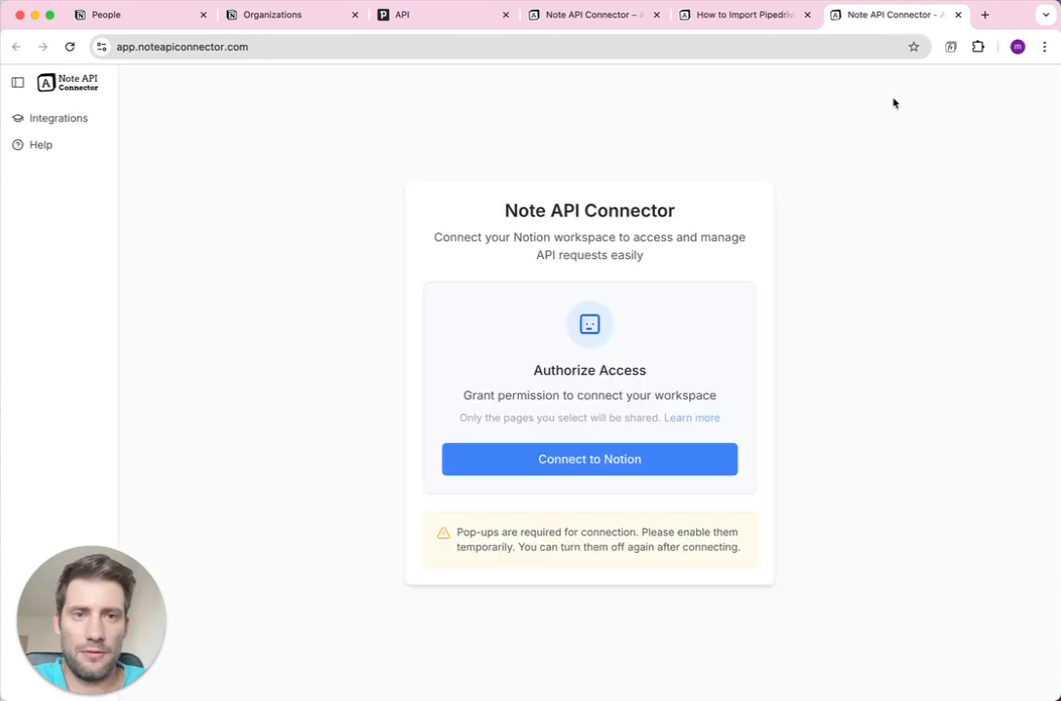
left_click(655, 474)
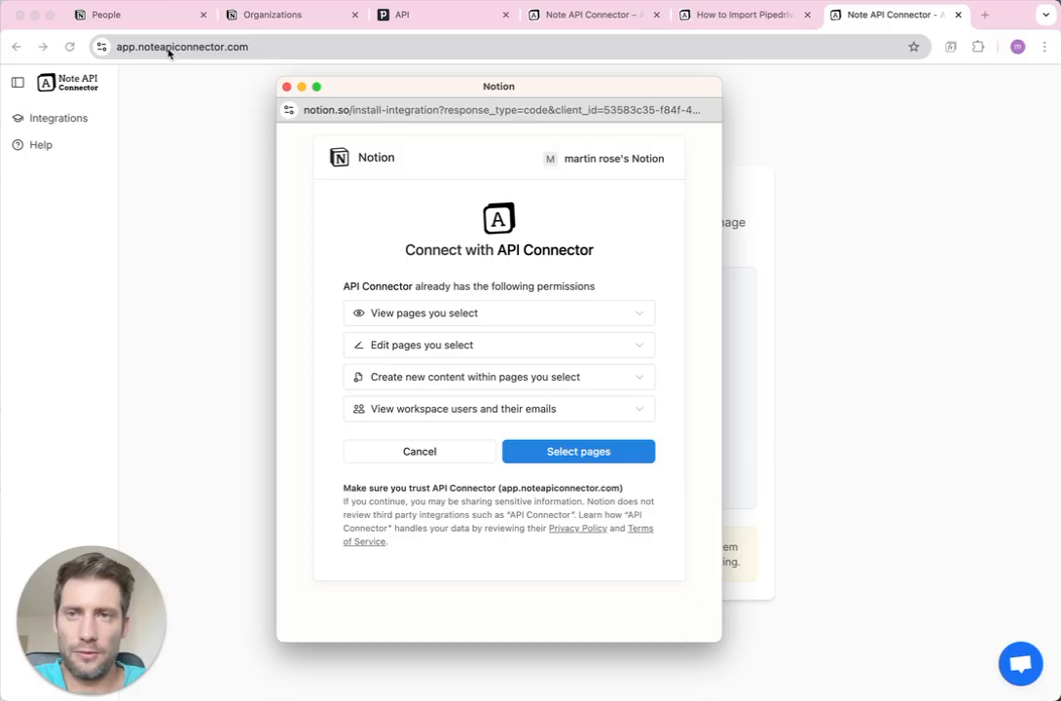
left_click(565, 159)
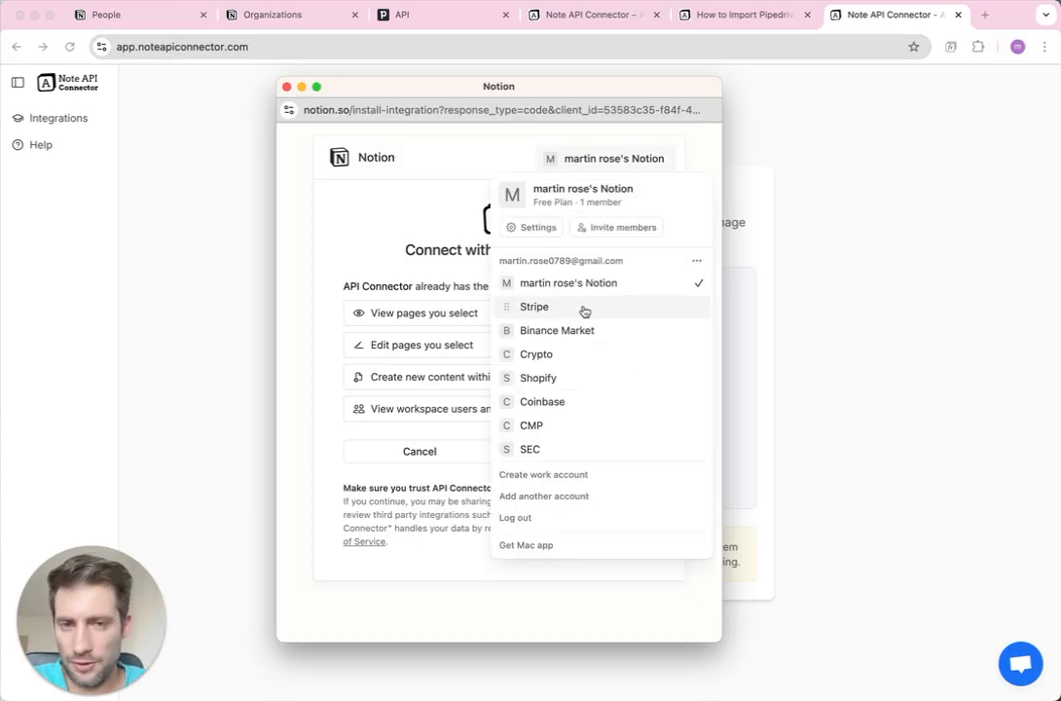
scroll(591, 379, "down", 3)
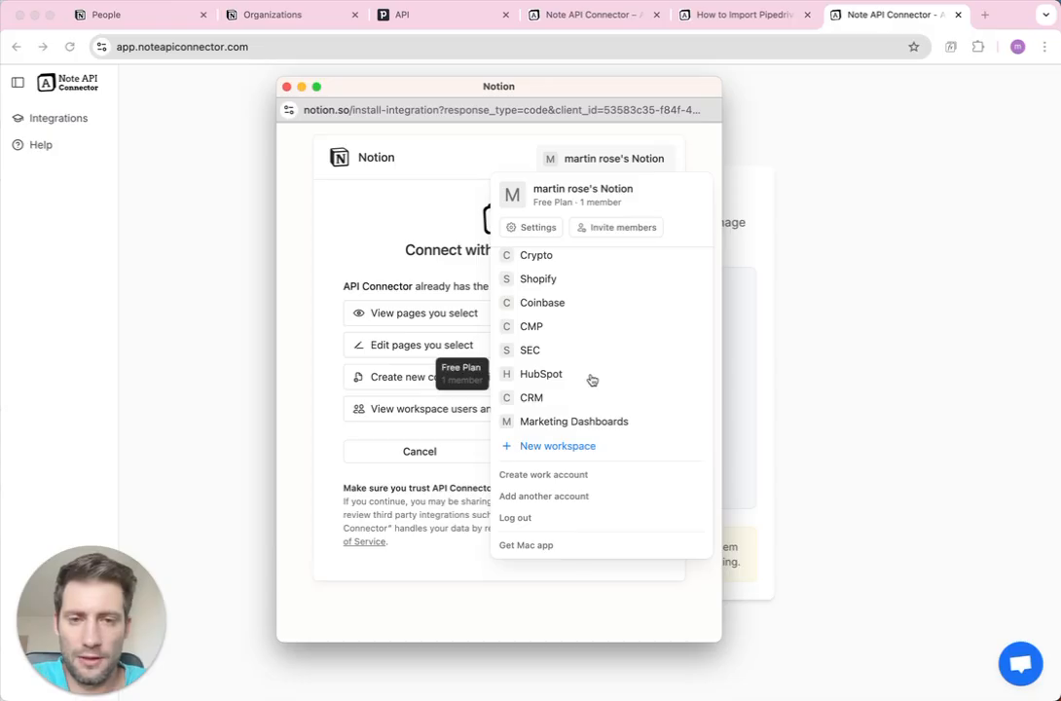
left_click(557, 402)
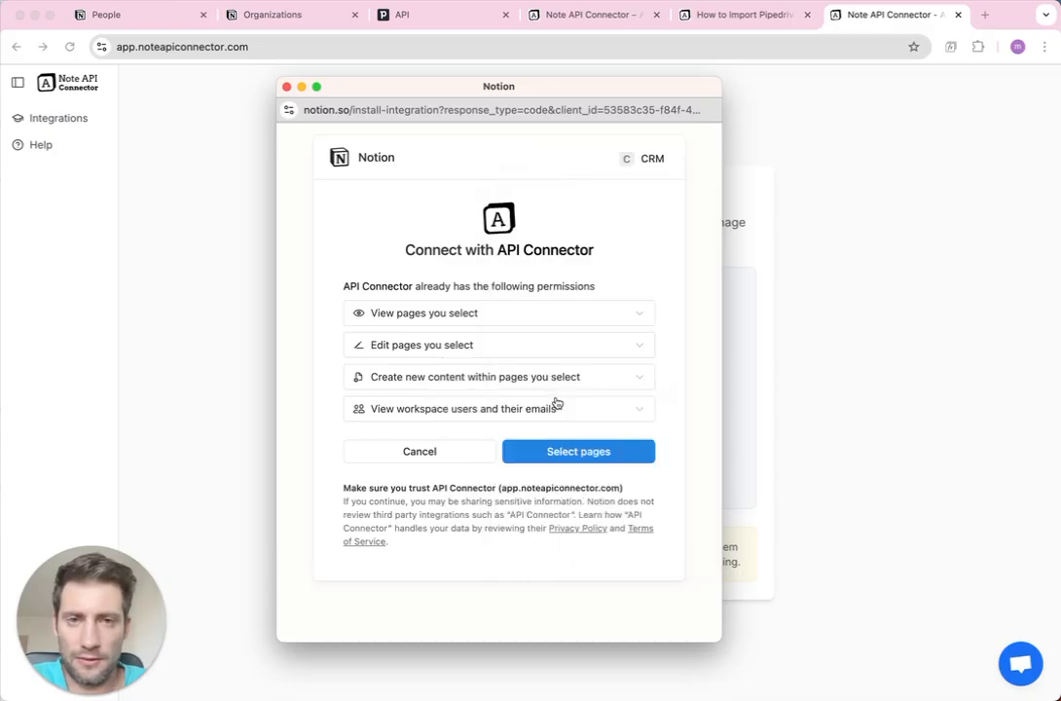
left_click(560, 453)
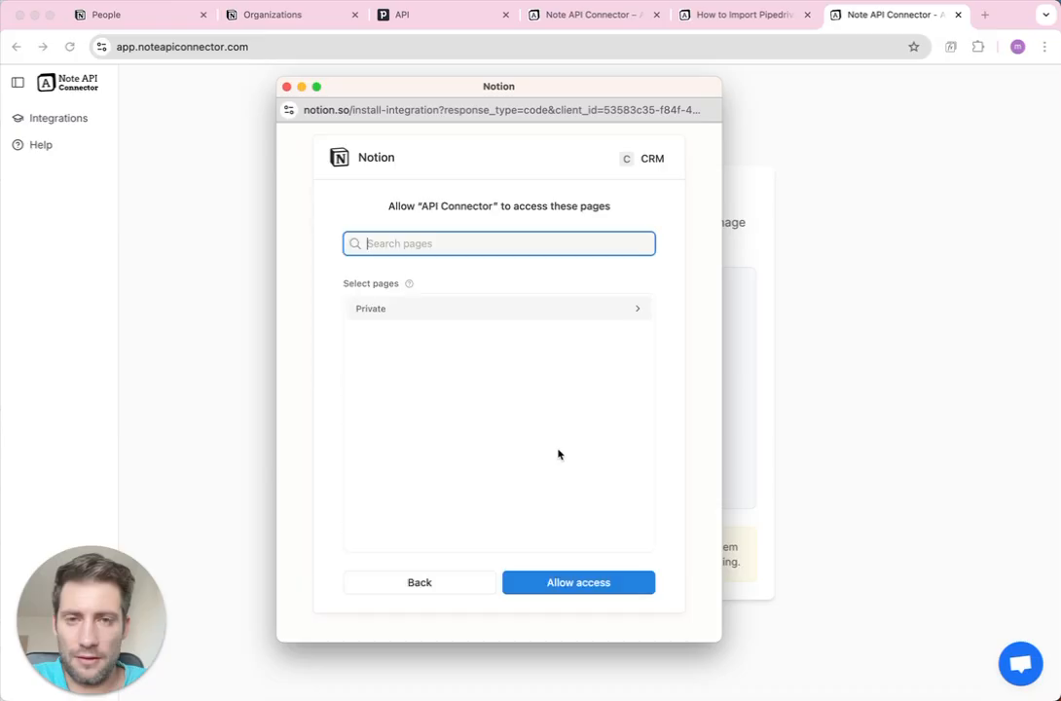
Select all CRM pages and allow the API Connector integration access.
left_click(613, 335)
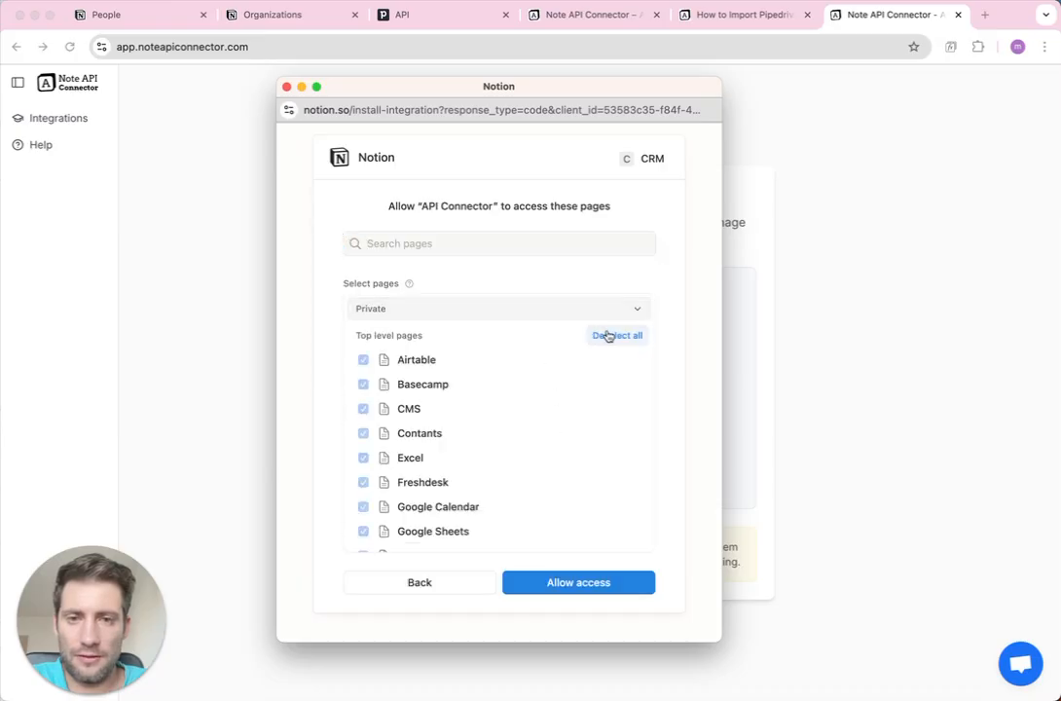
scroll(585, 393, "down", 5)
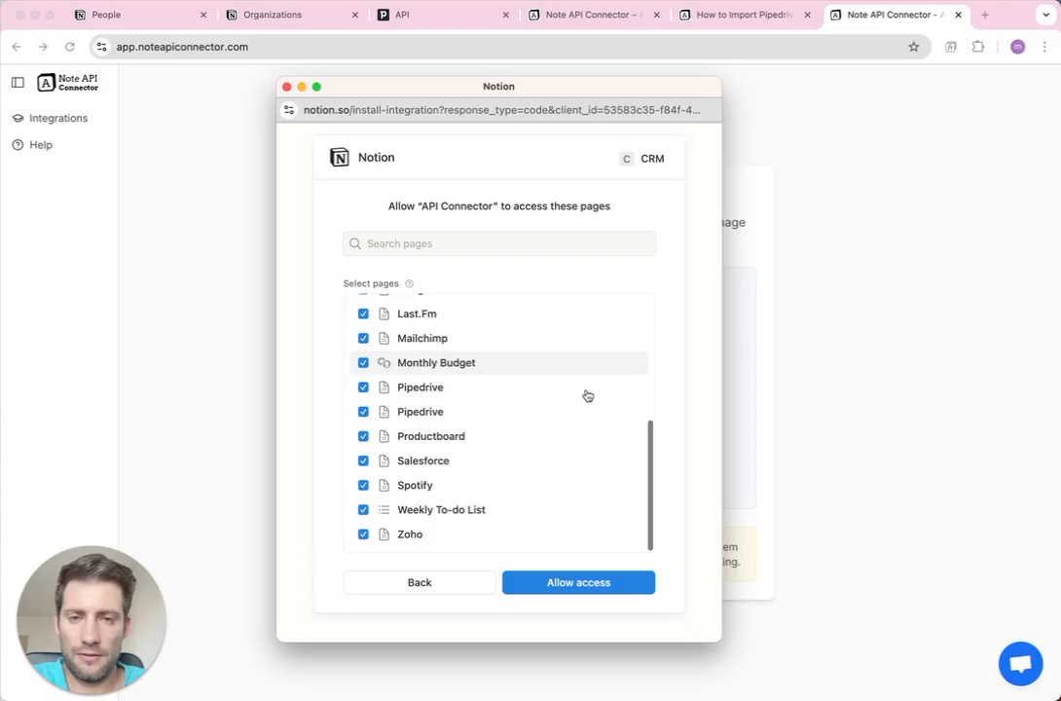
scroll(587, 396, "up", 5)
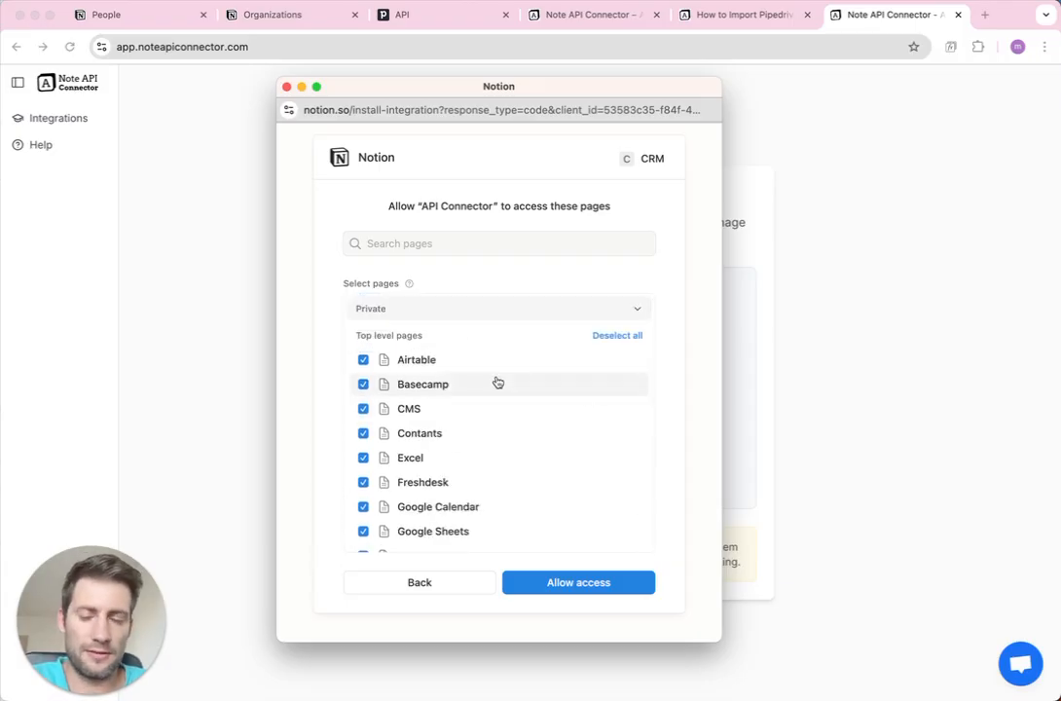
scroll(546, 495, "down", 5)
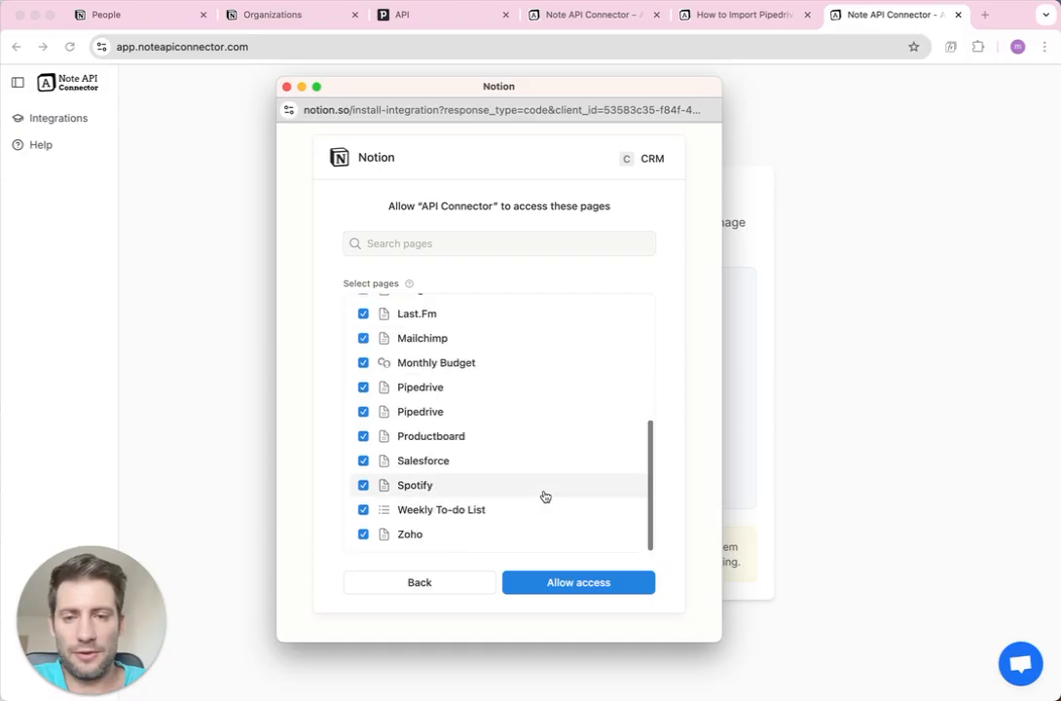
left_click(574, 580)
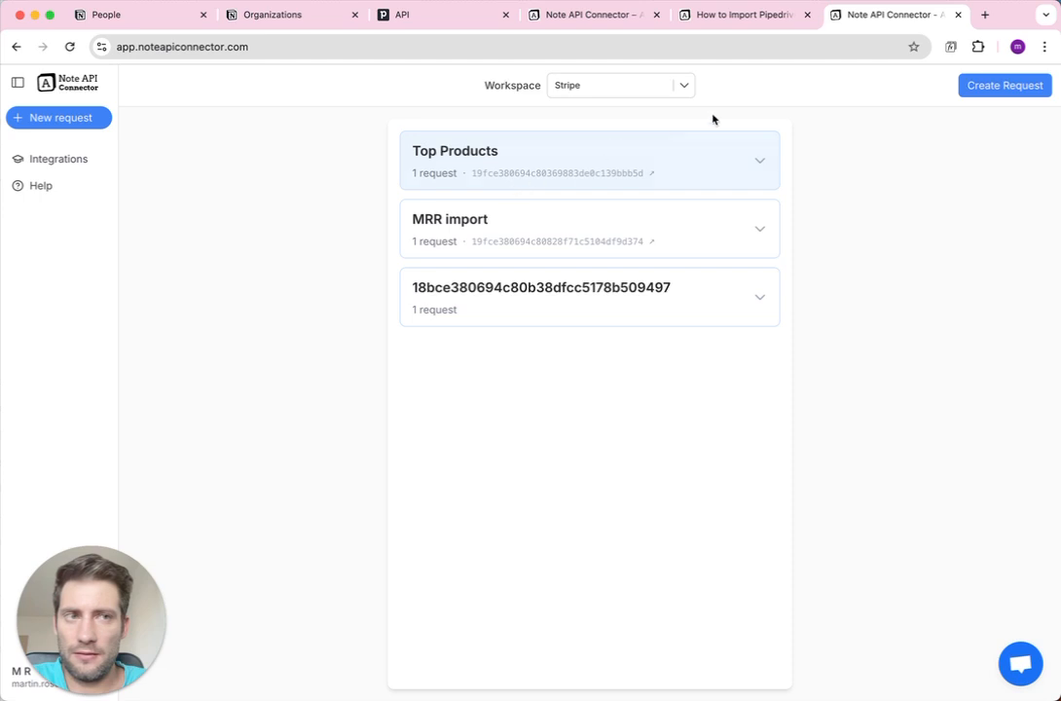
Create a new request and load a copy of its form in a second tab.
left_click(969, 89)
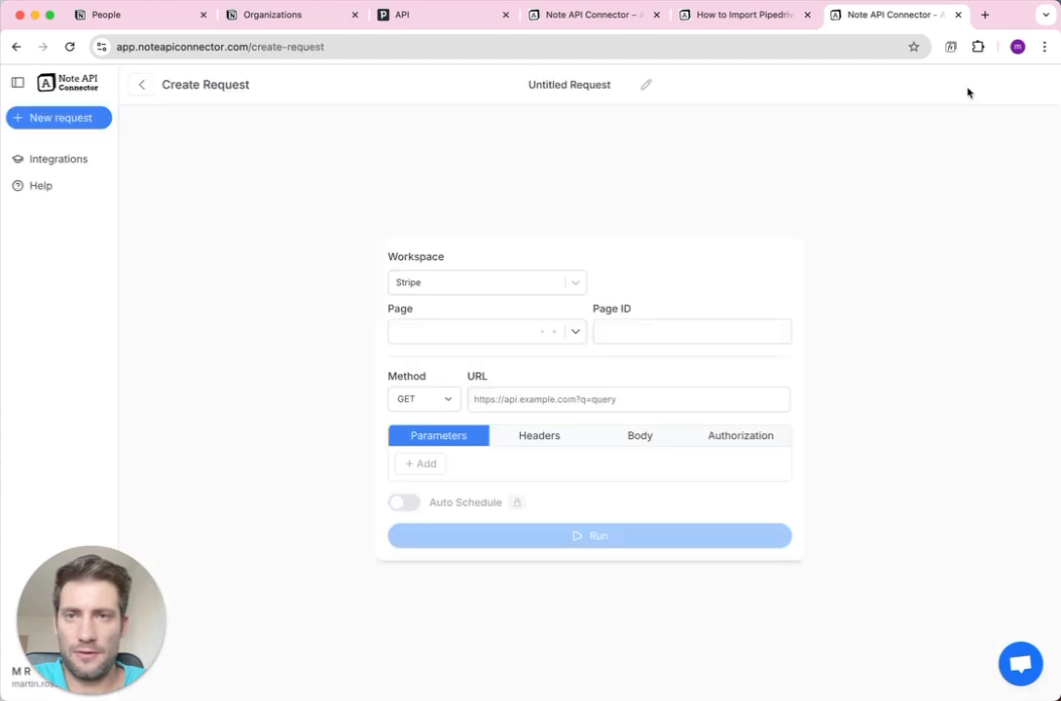
left_click(601, 51)
key("super+c")
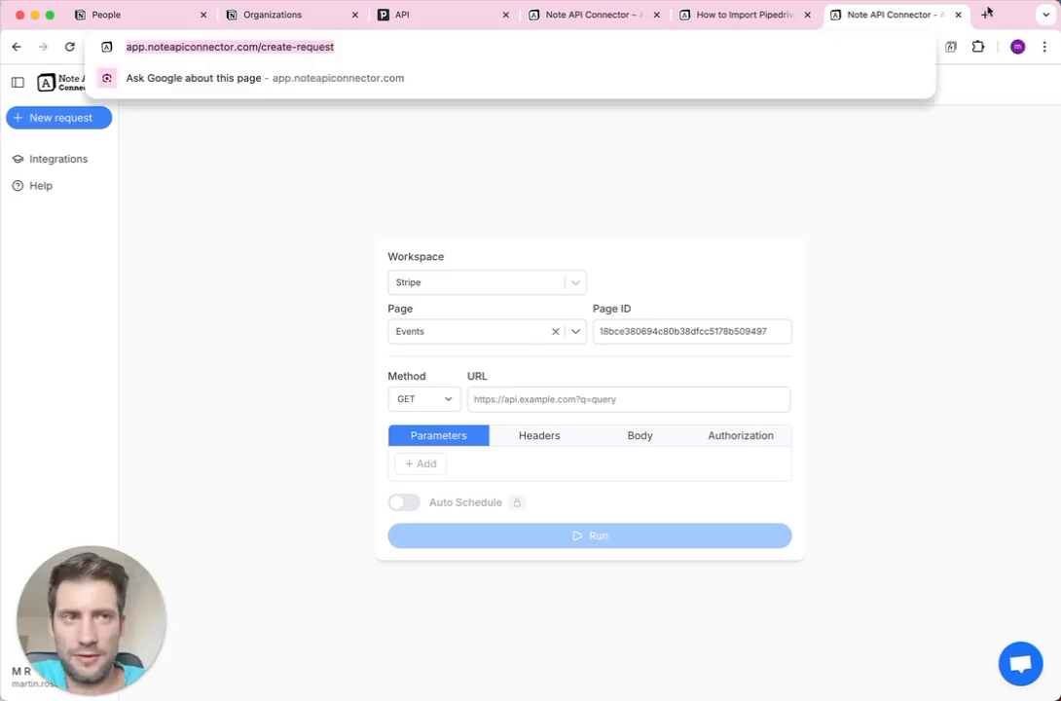
left_click(985, 14)
key("super+v")
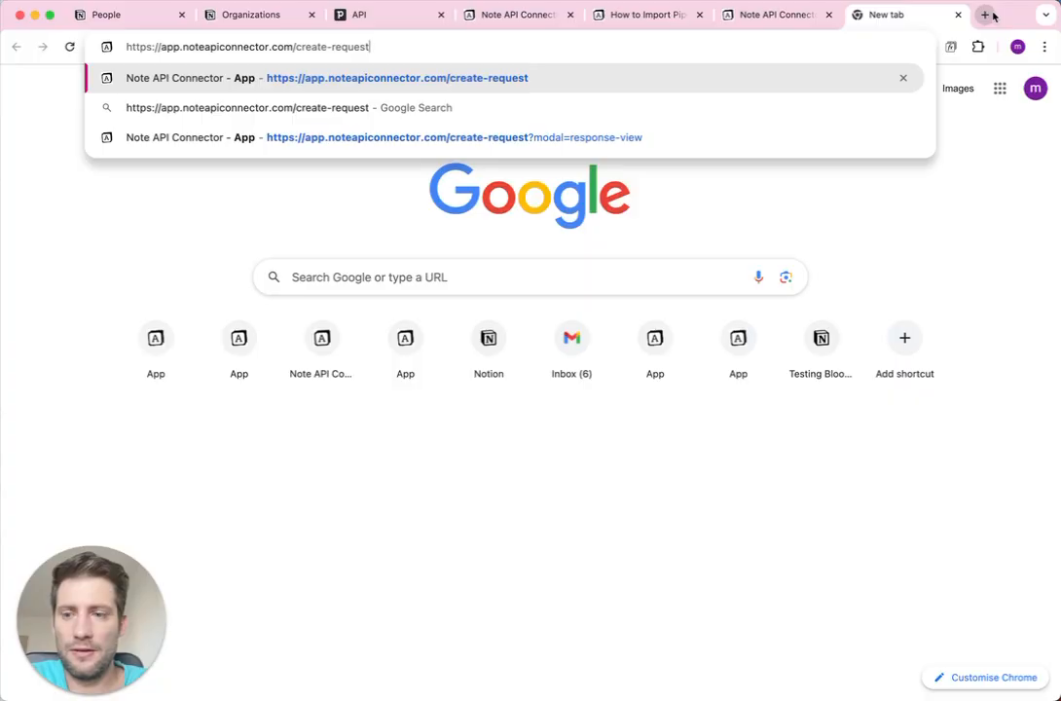
key("Return")
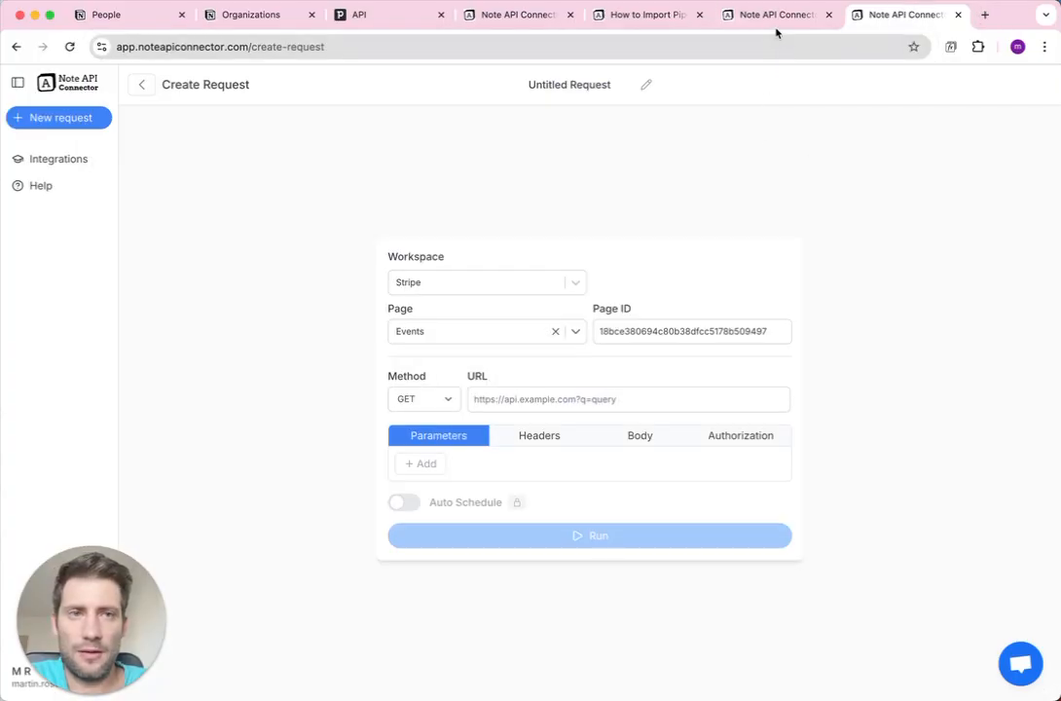
left_click(776, 19)
left_click(870, 23)
left_click(777, 24)
Title the first request 'People' and the second 'Organizations'.
left_click(577, 84)
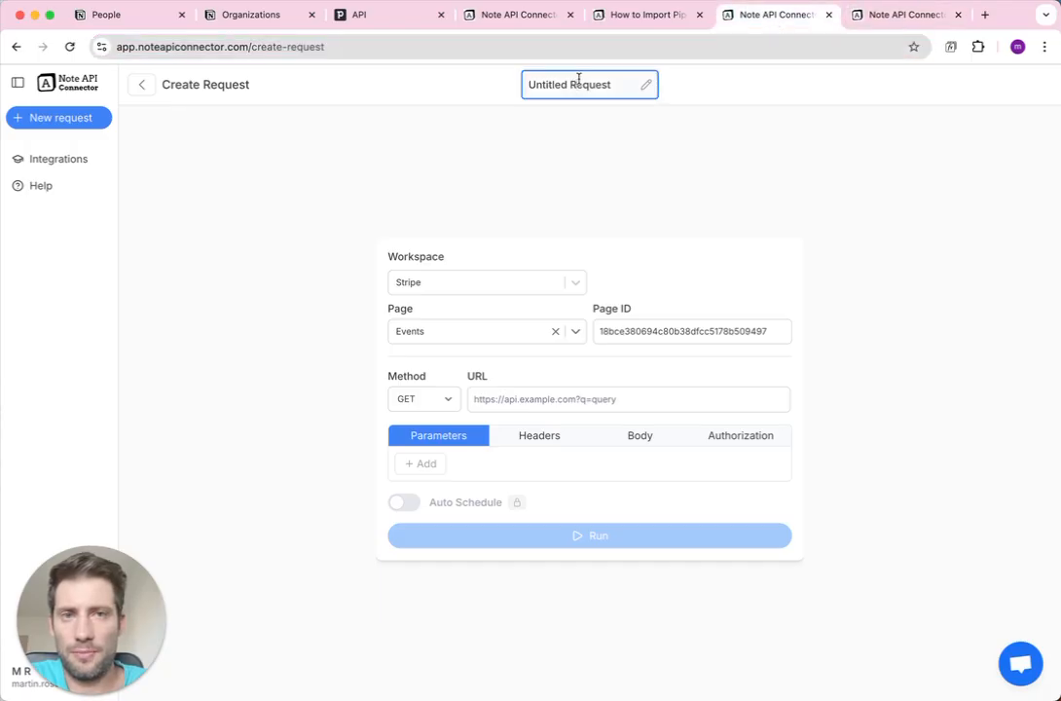
type("People")
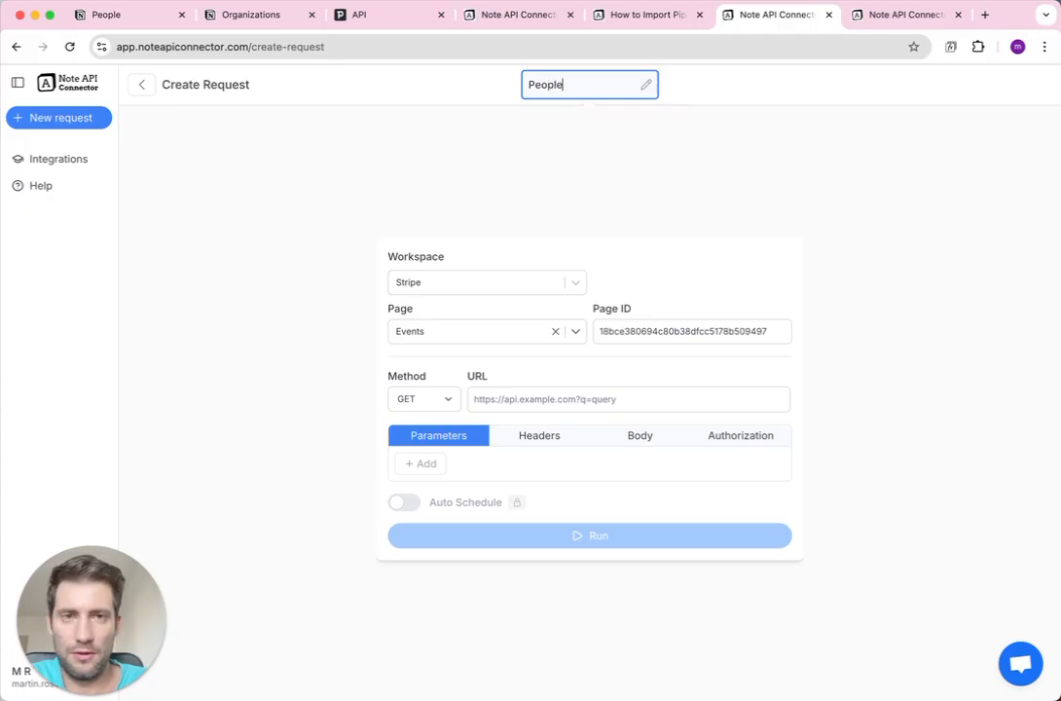
left_click(870, 24)
left_click(575, 83)
type("Organiza")
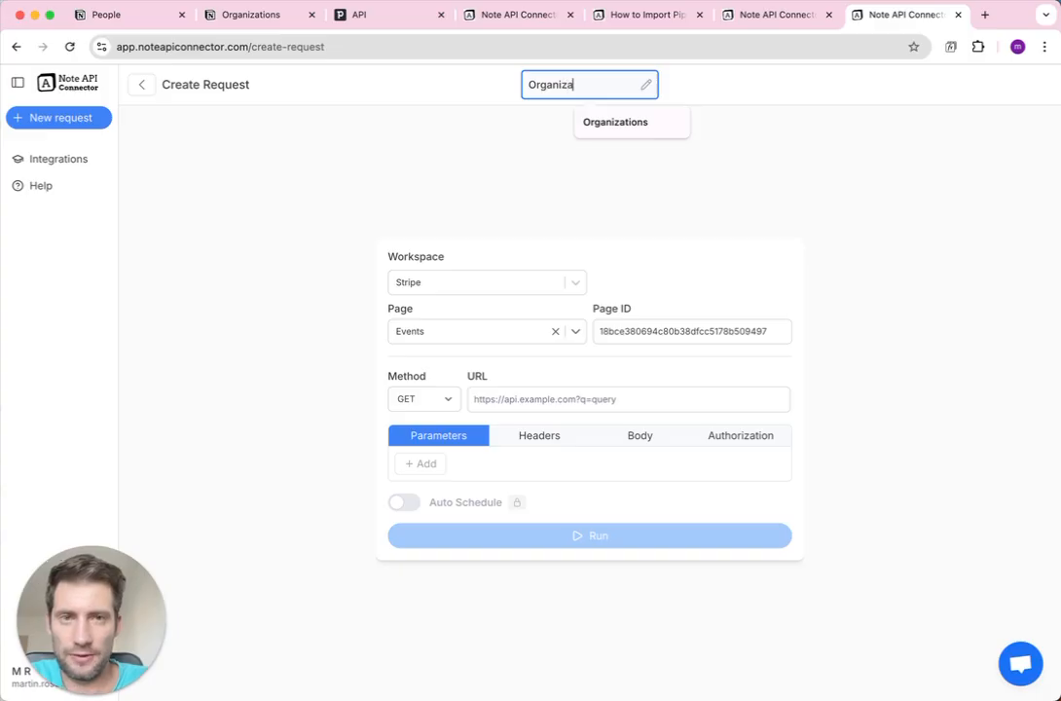
type("tions")
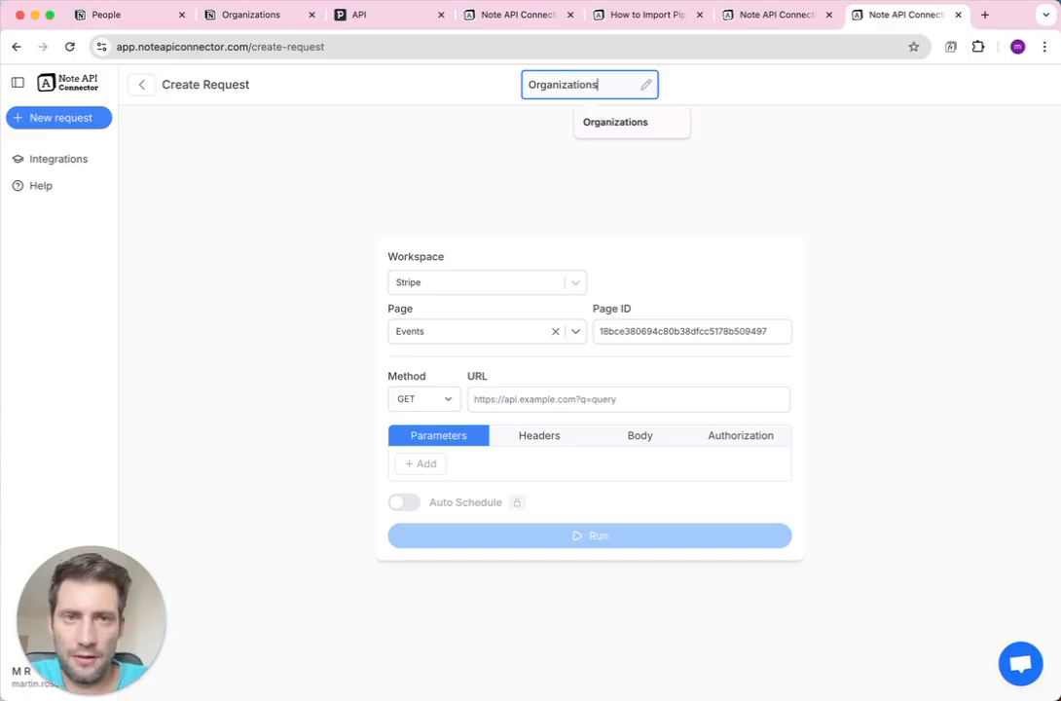
left_click(491, 120)
left_click(764, 14)
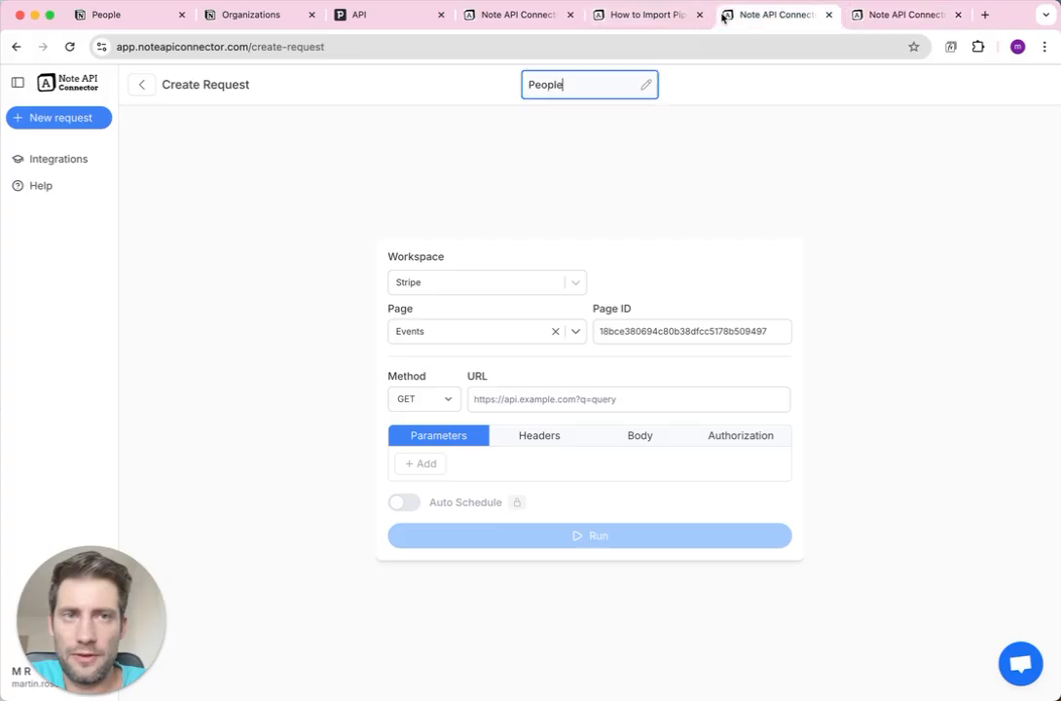
Copy the Notion People database ID into the People request's Page ID, with workspace CRM.
left_click(124, 16)
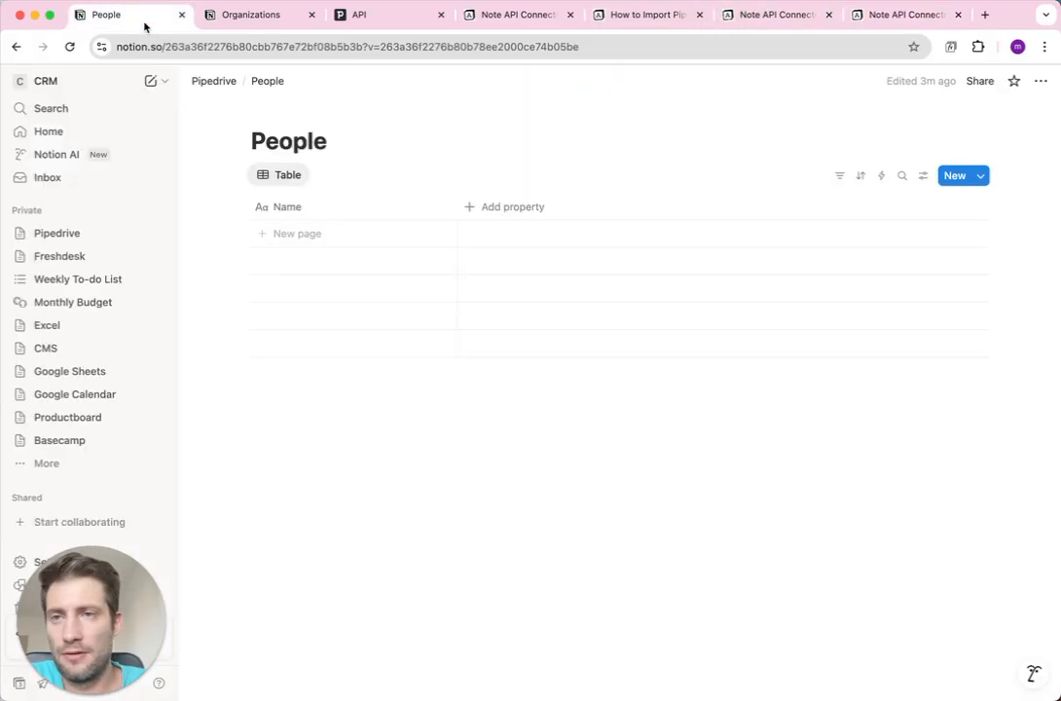
left_click(226, 54)
double_click(253, 46)
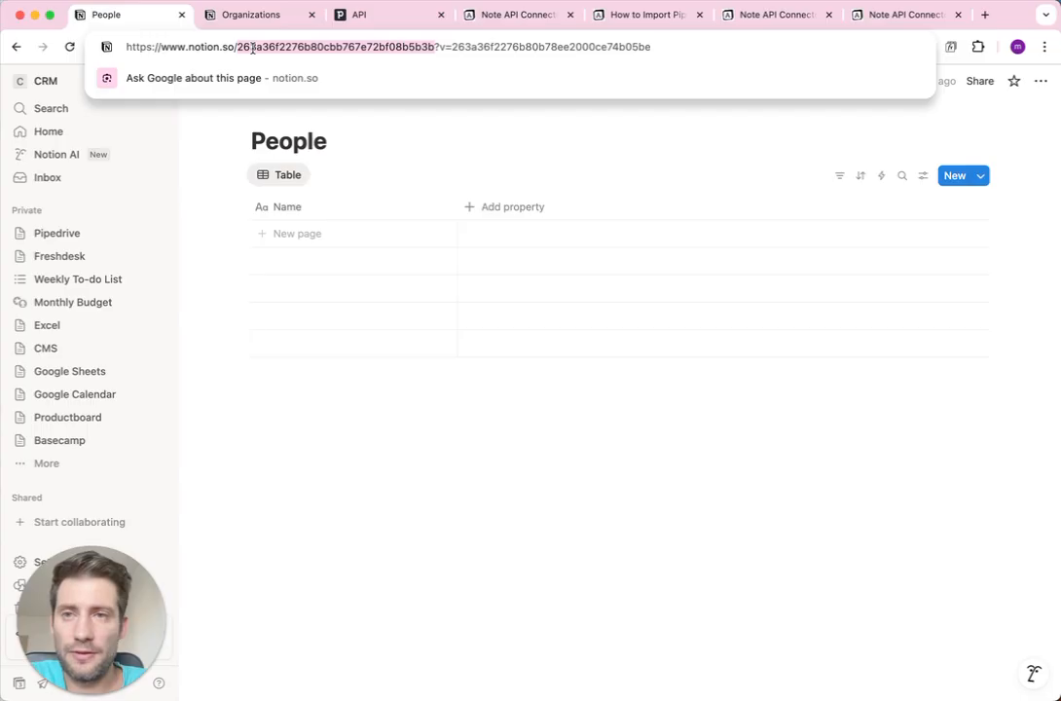
left_click(750, 16)
double_click(670, 332)
key("ctrl+v")
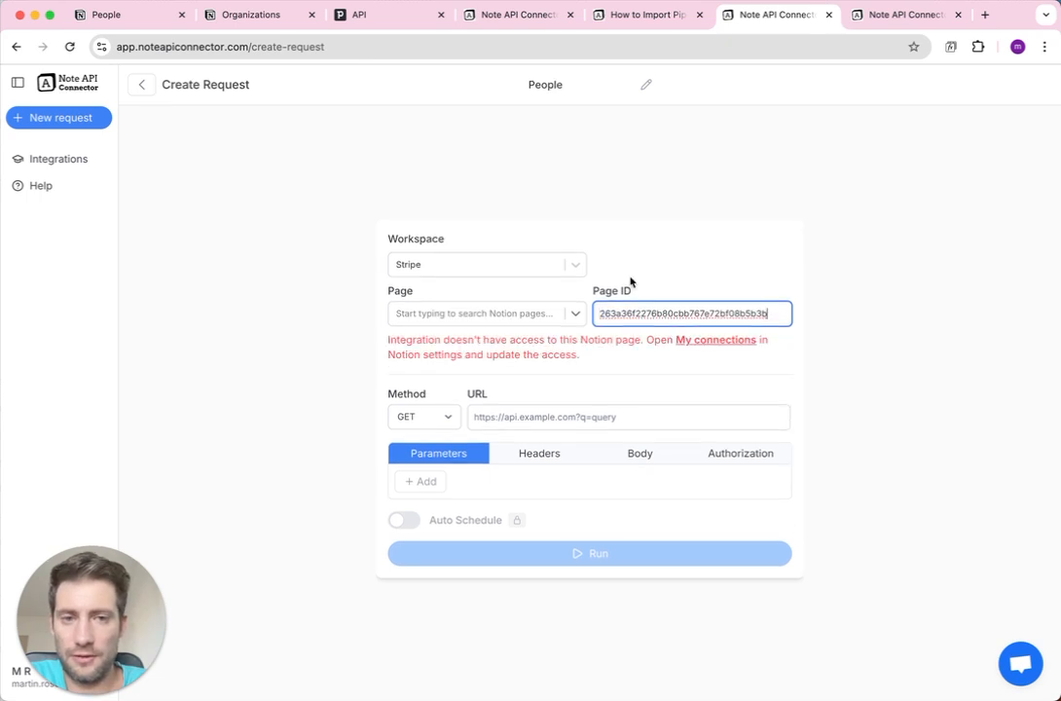
left_click(576, 266)
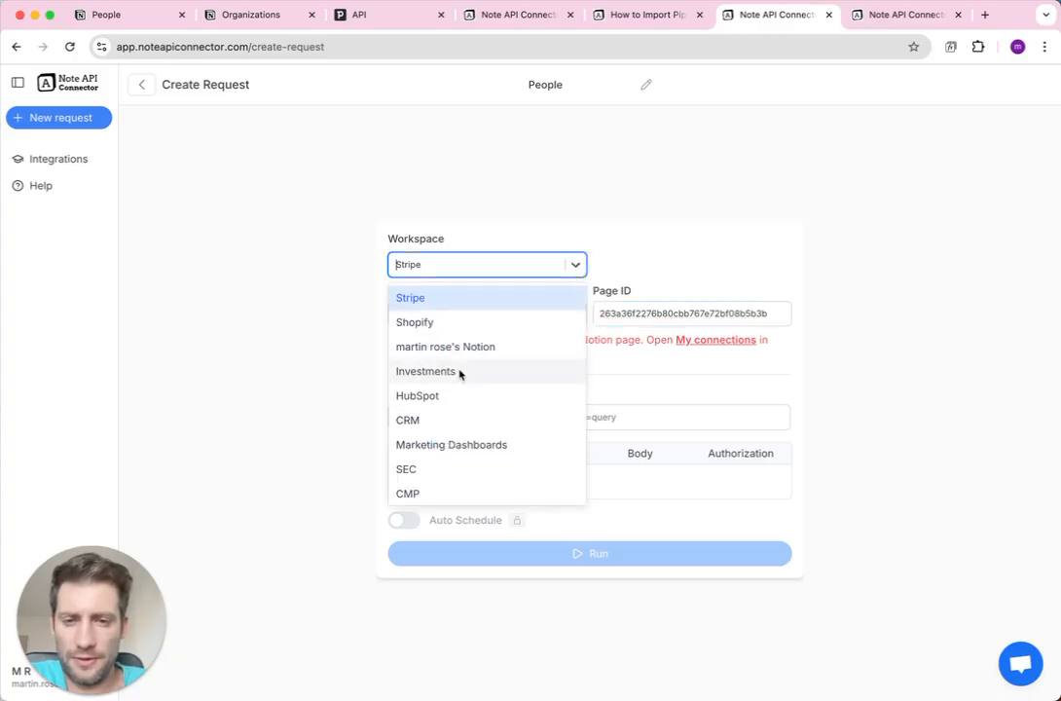
left_click(458, 420)
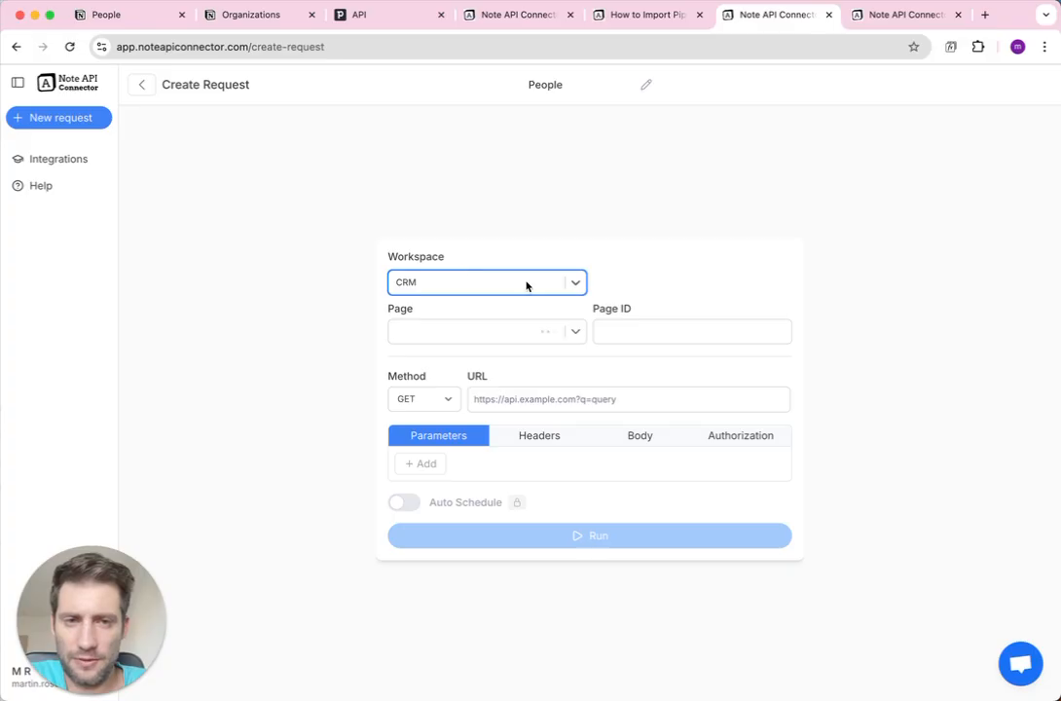
left_click(633, 329)
key("super+v")
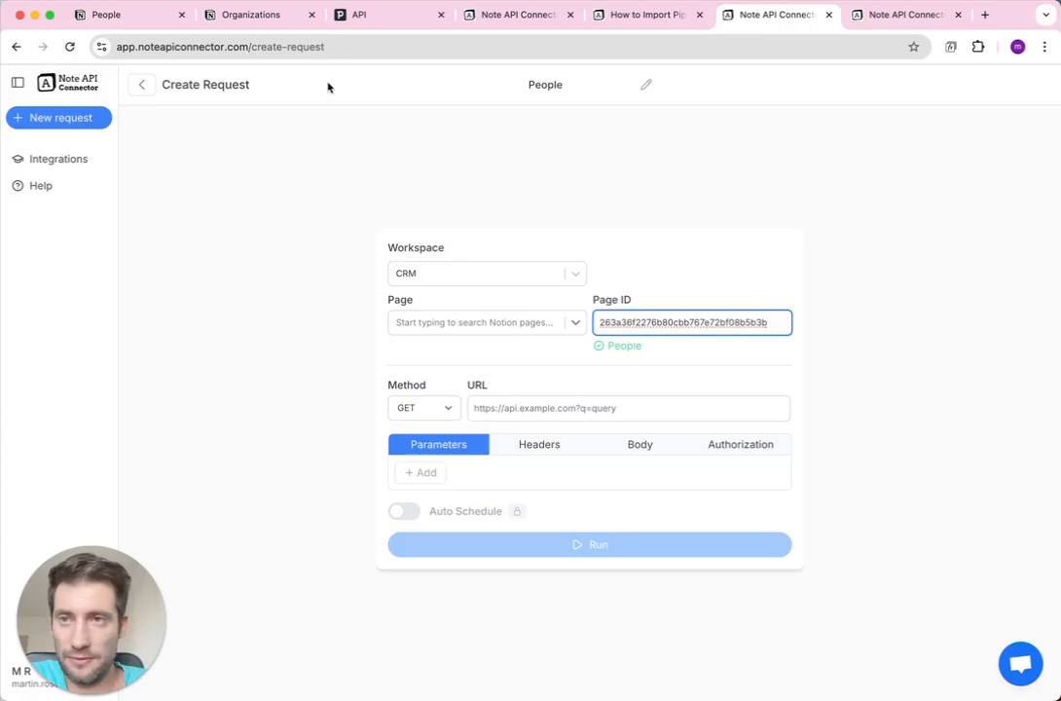
Copy the Notion Organizations database ID into the Organizations request's Page ID, with workspace CRM.
left_click(263, 13)
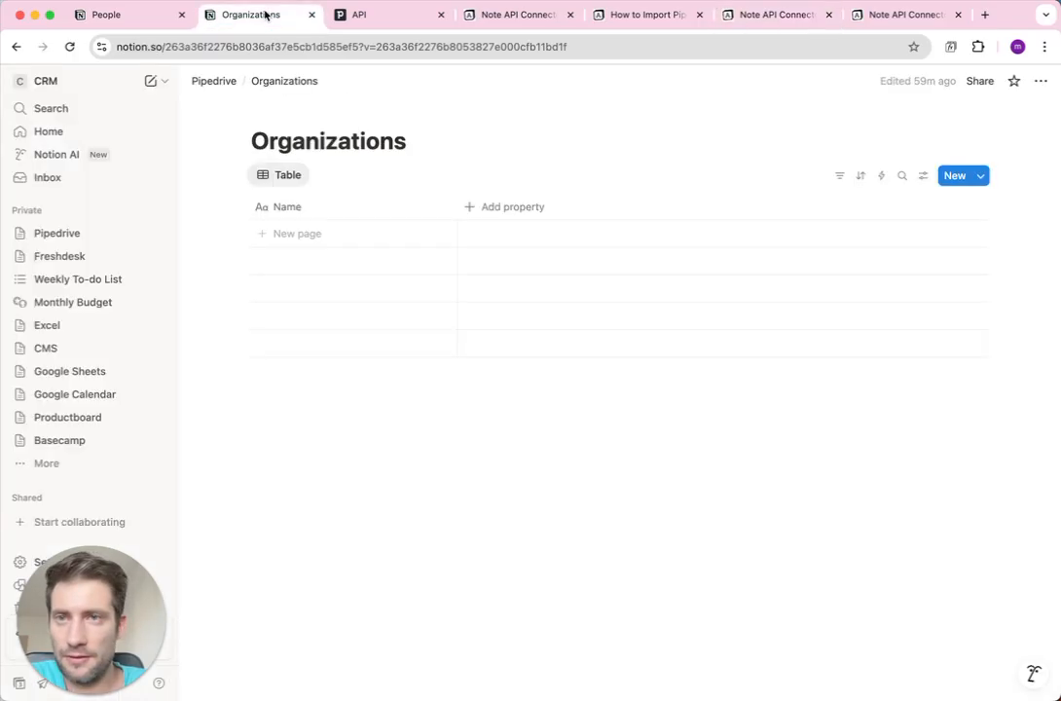
left_click(297, 49)
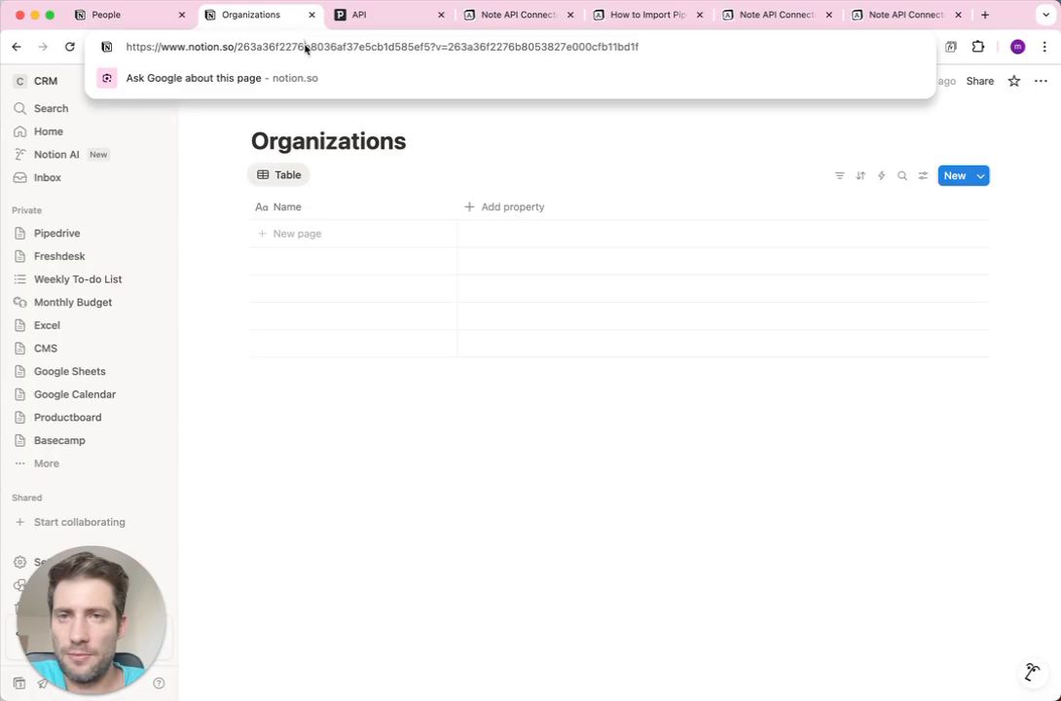
double_click(303, 46)
key("super+c")
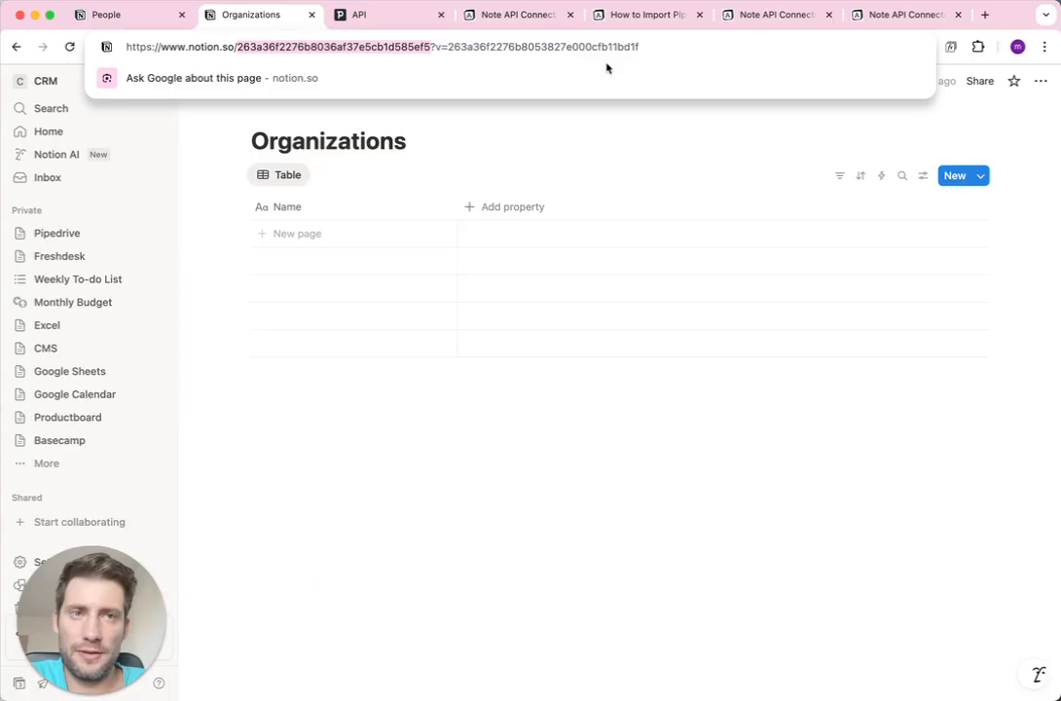
left_click(895, 16)
double_click(688, 330)
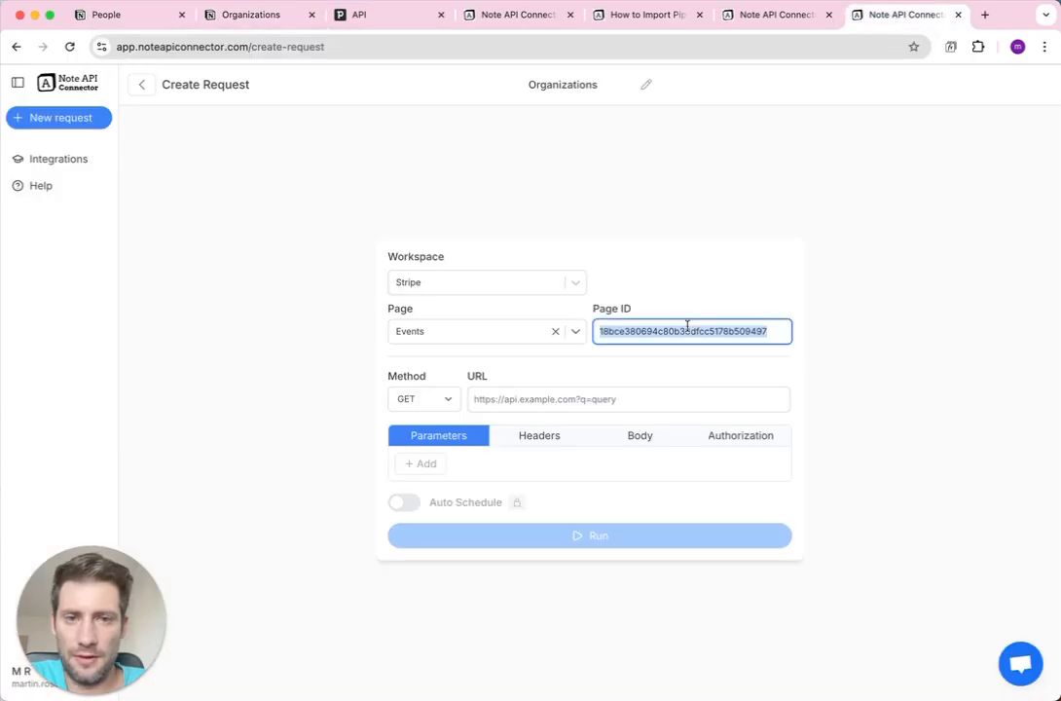
left_click(503, 283)
left_click(489, 439)
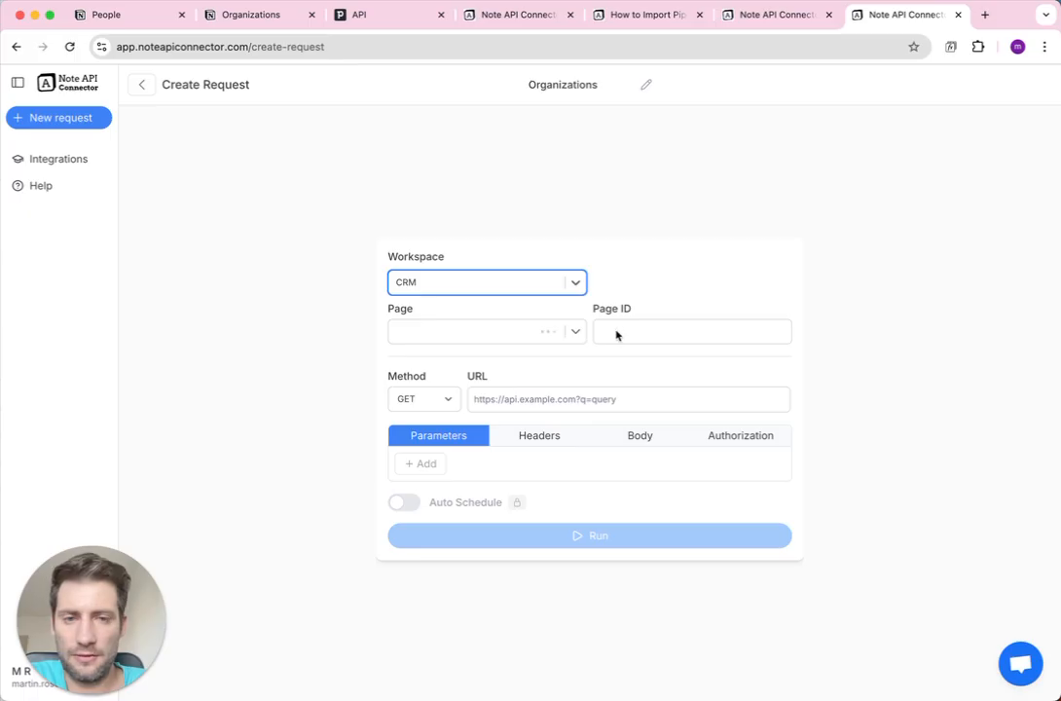
left_click(640, 331)
key("super+v")
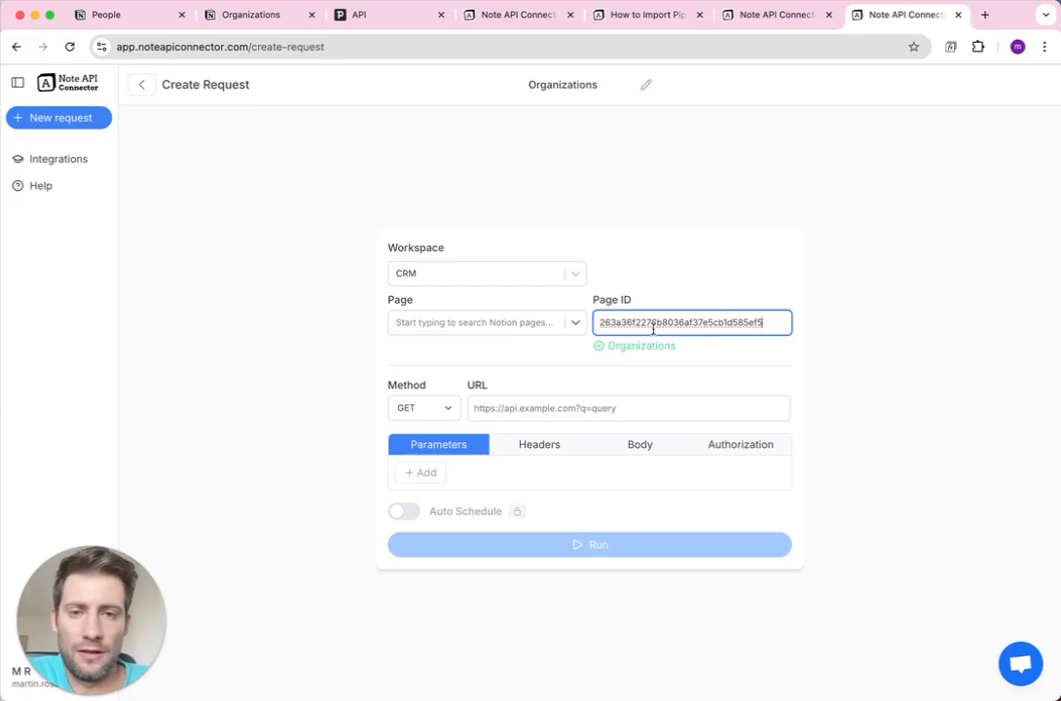
Paste the Pipedrive v1/persons endpoint from the guide into the People request URL.
left_click(655, 18)
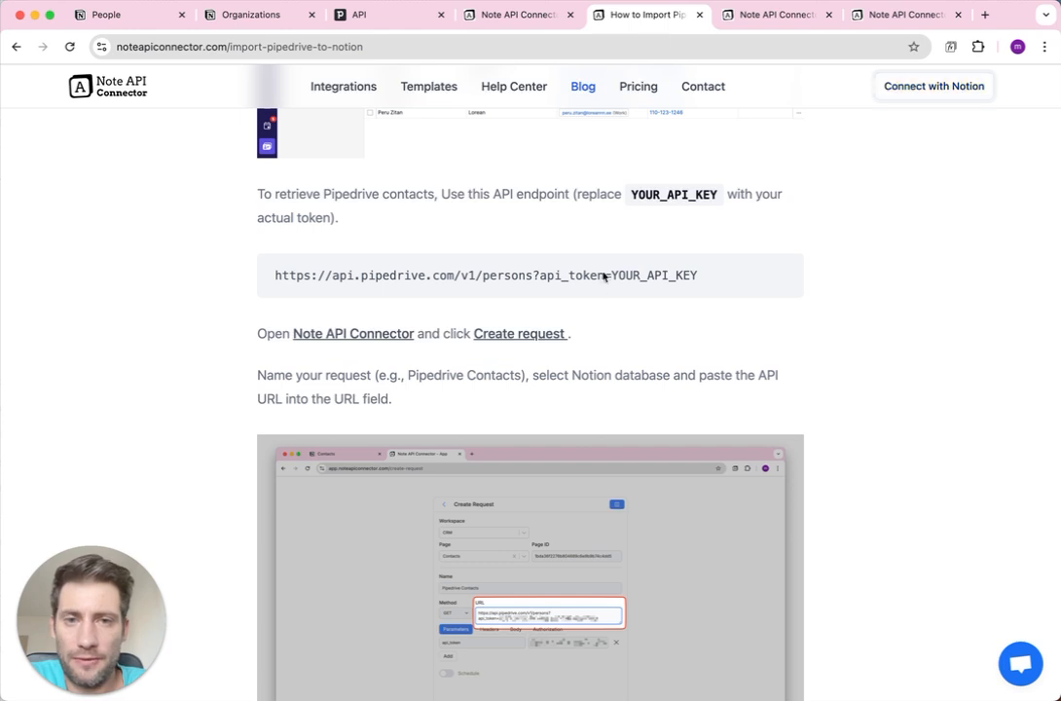
left_click_drag(727, 282, 275, 274)
key("super+c")
left_click(769, 15)
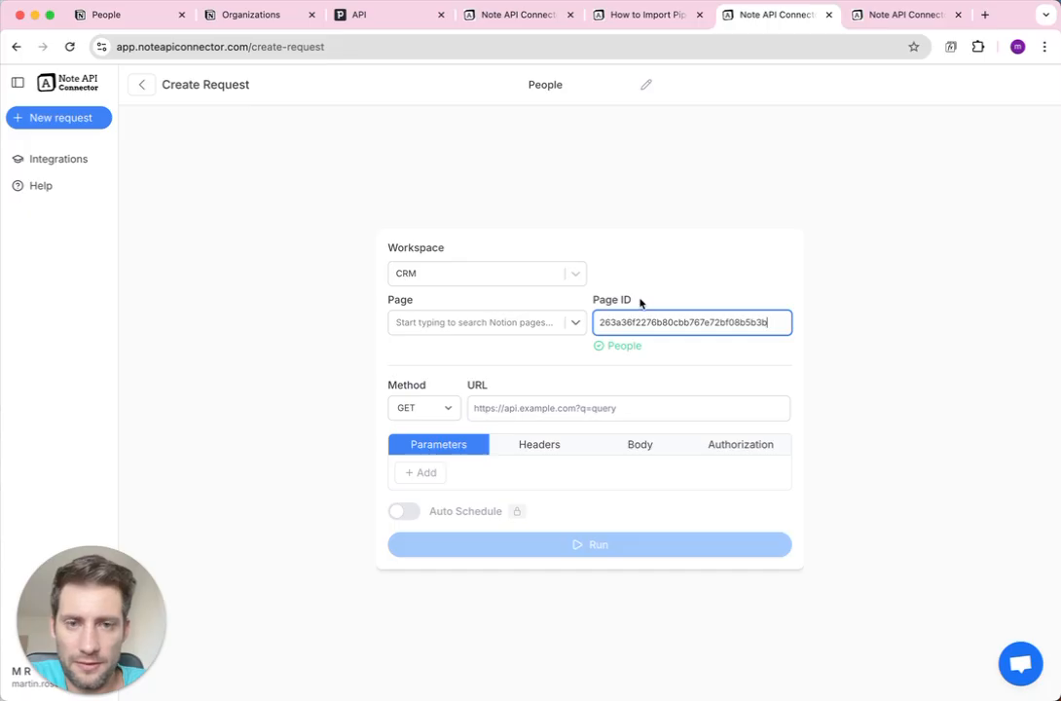
left_click(594, 405)
key("super+v")
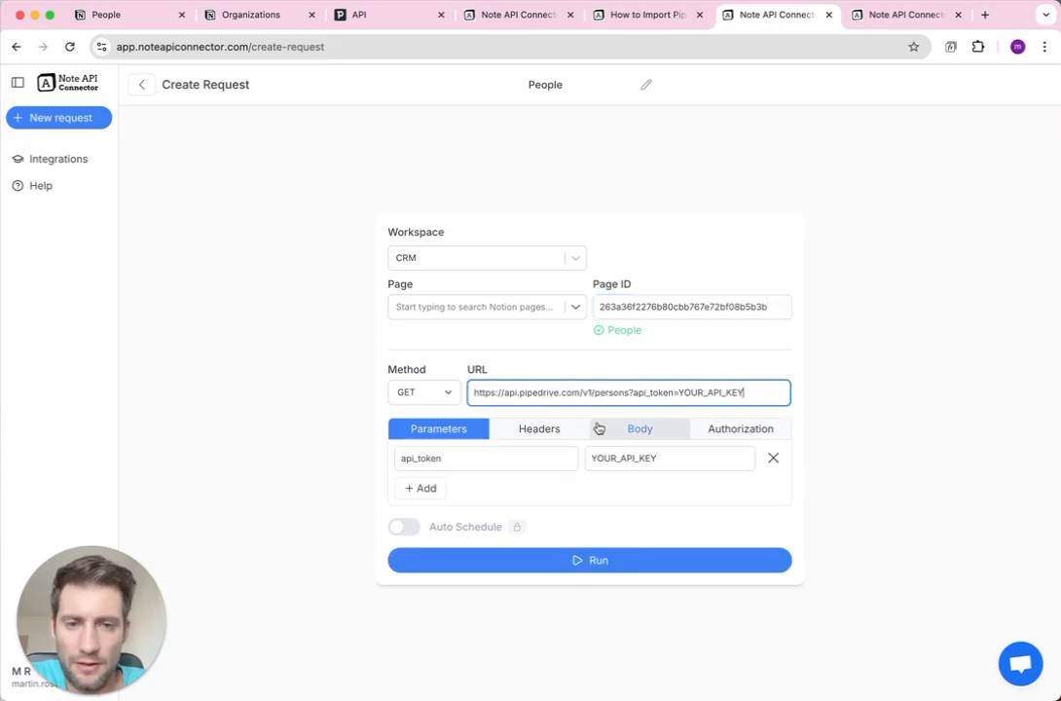
Replace YOUR_API_KEY in the URL with the Pipedrive personal API token.
double_click(607, 458)
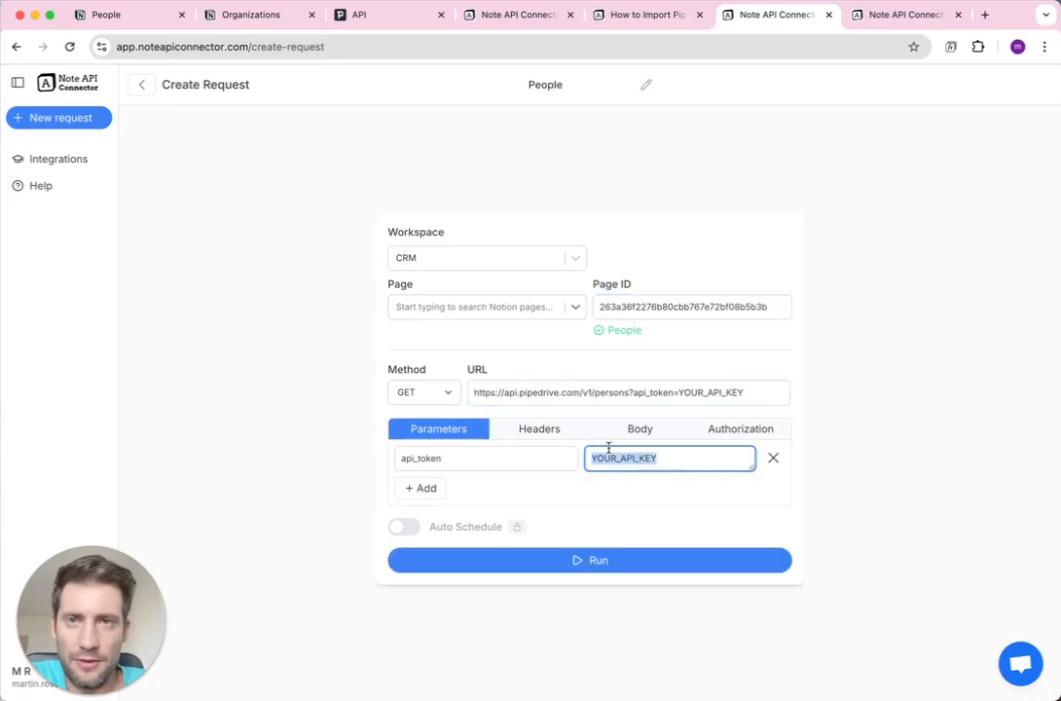
left_click(367, 17)
left_click(527, 254)
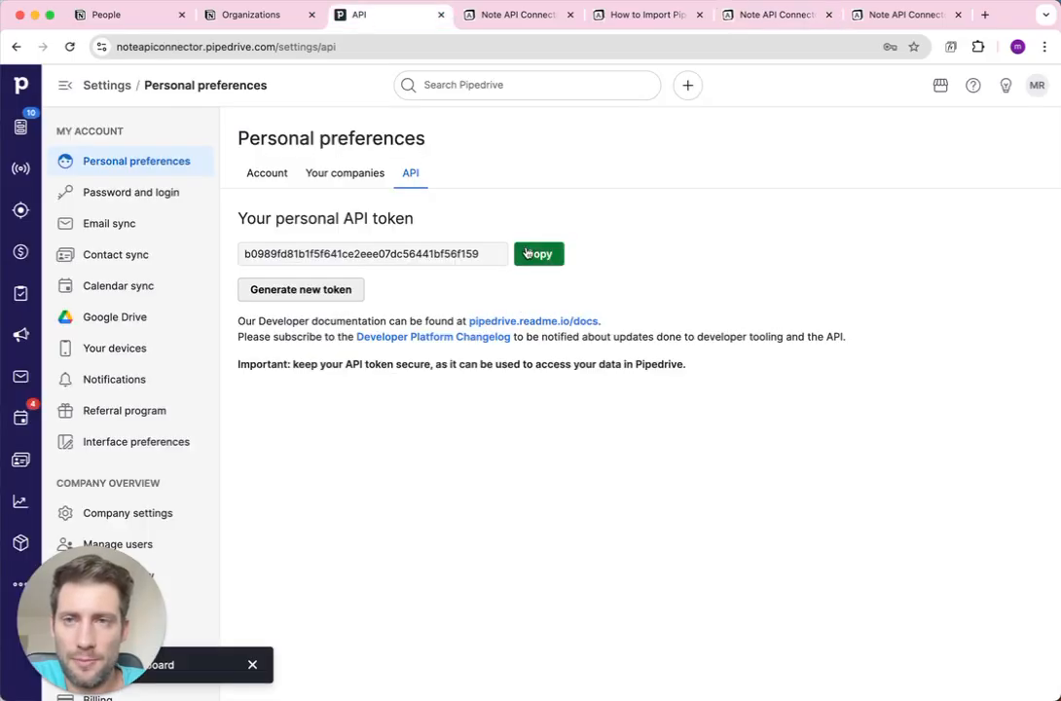
left_click(727, 17)
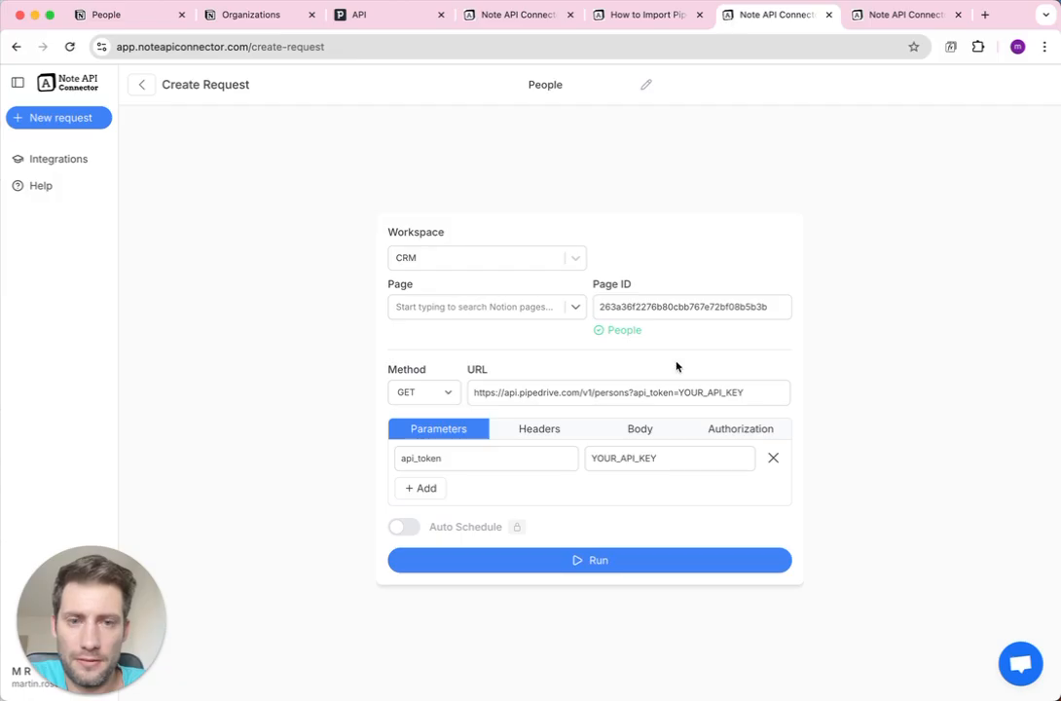
double_click(623, 455)
key("super+v")
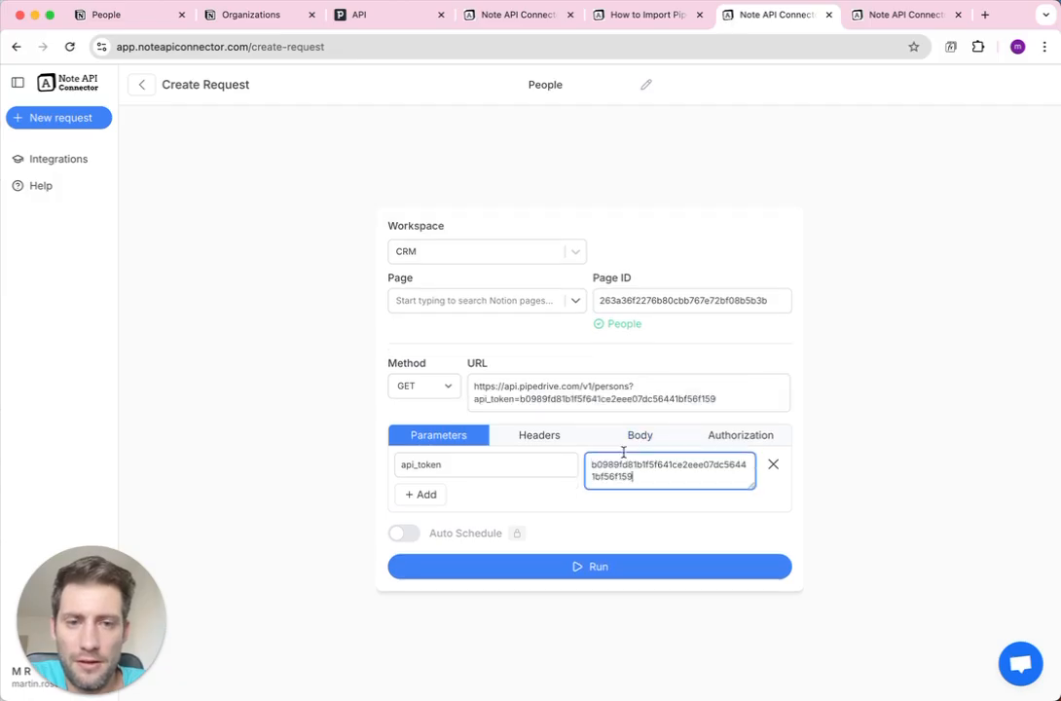
Copy the URL into the Organizations request, changing 'persons' to 'organizations'.
left_click(628, 392)
key("super+a")
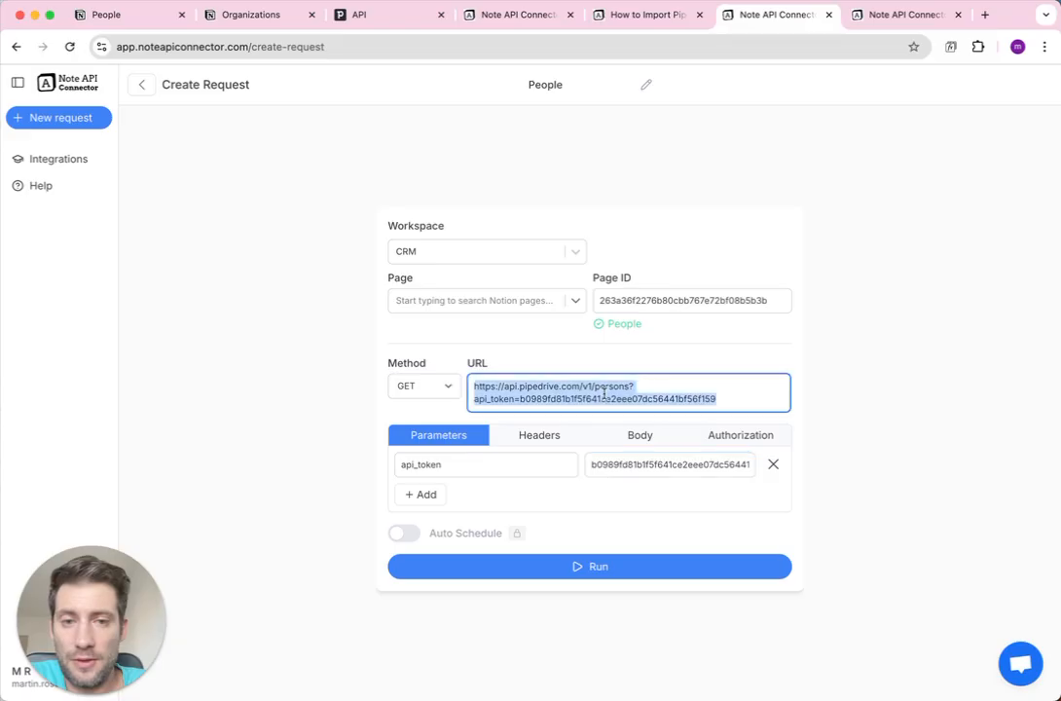
key("super+c")
left_click(882, 15)
left_click(602, 407)
key("super+v")
double_click(606, 386)
type("organizations")
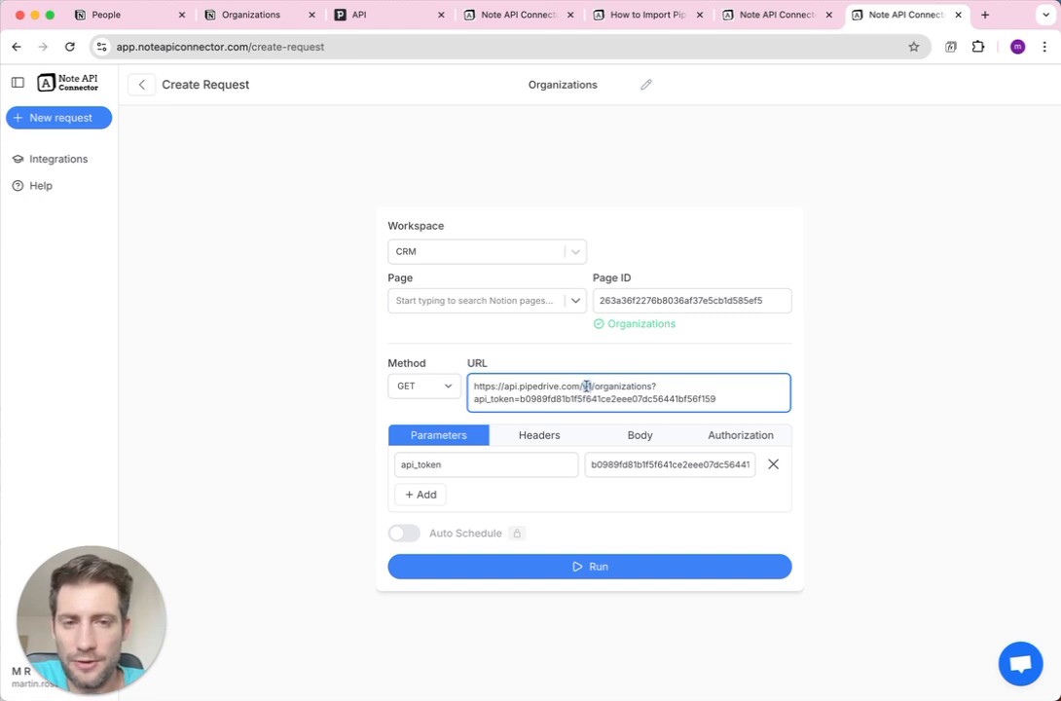
Compare the 'organizations' part of the Organizations URL with the People request's v1/persons URL.
double_click(613, 386)
left_click(587, 386)
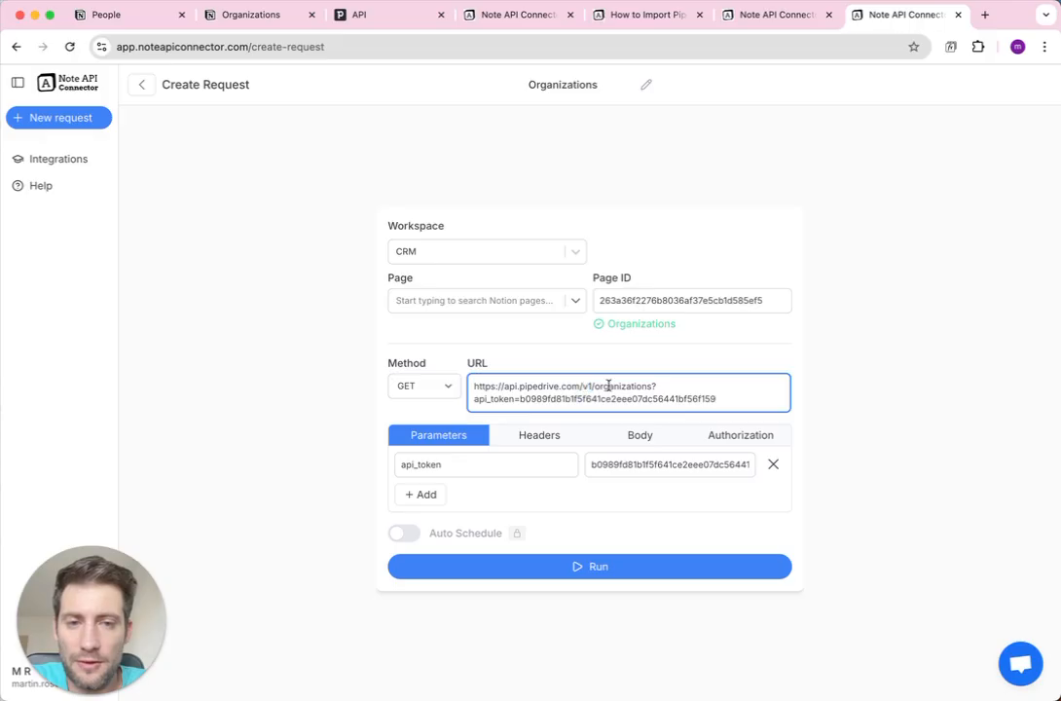
double_click(609, 387)
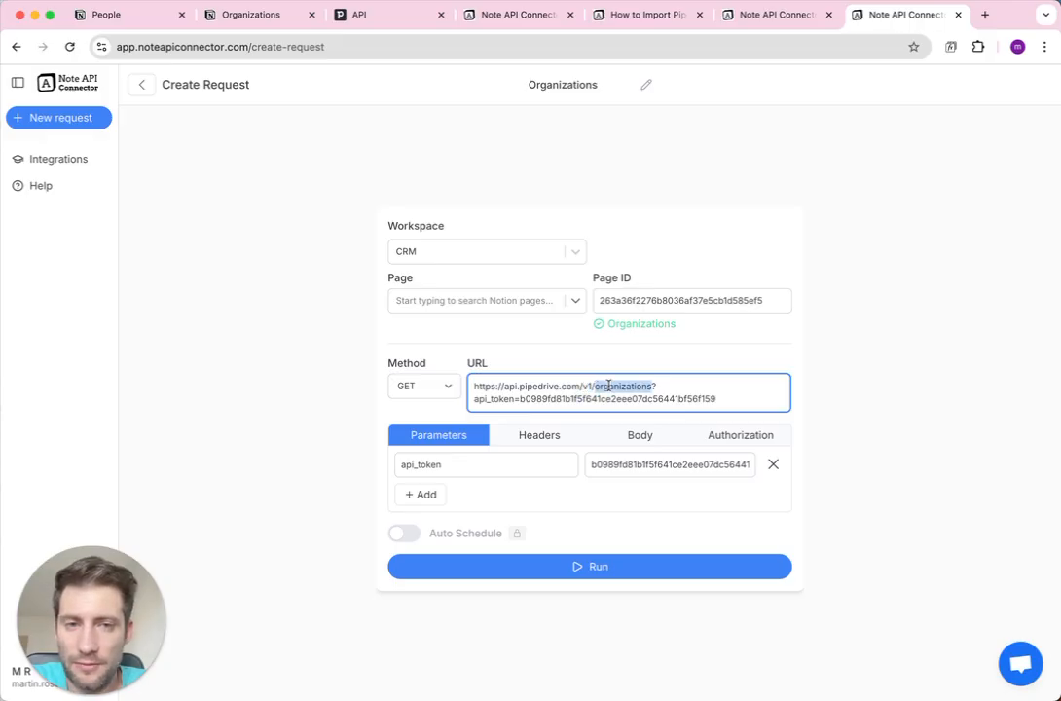
left_click(753, 15)
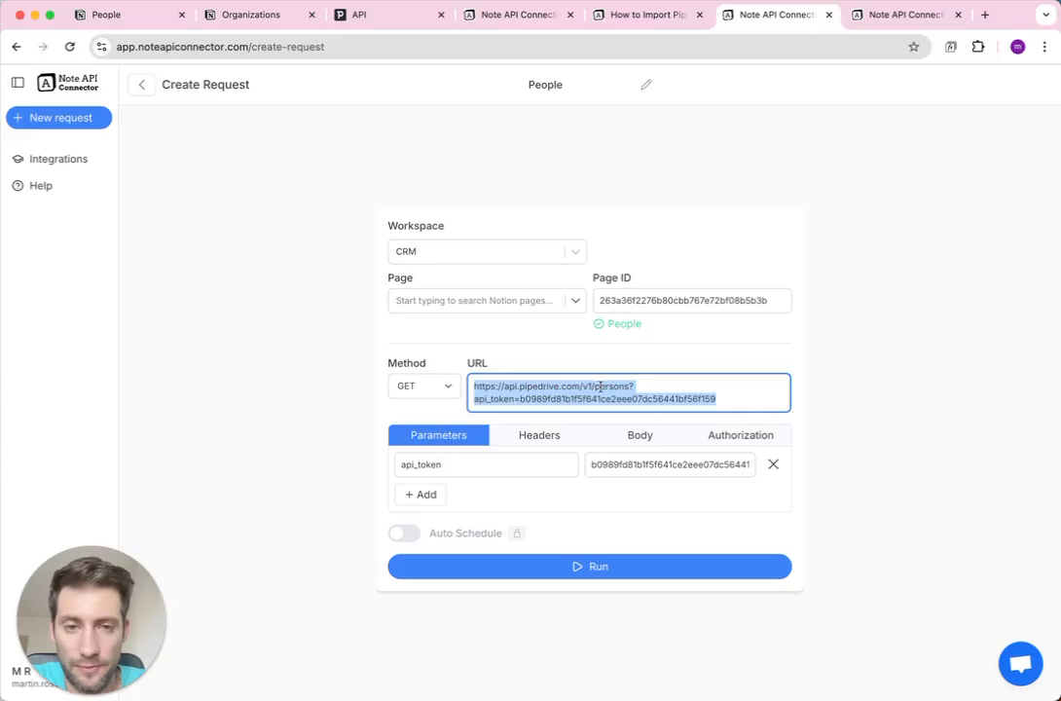
left_click(600, 386)
double_click(585, 387)
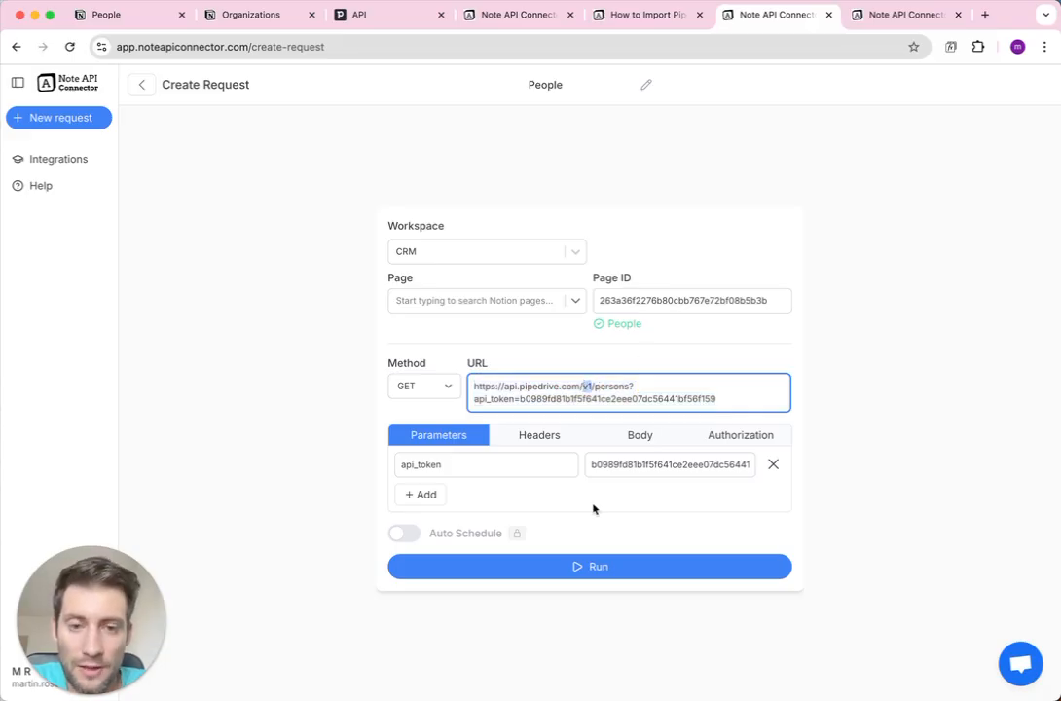
Run the People request, inspect its raw API response, then run the Organizations request.
left_click(597, 566)
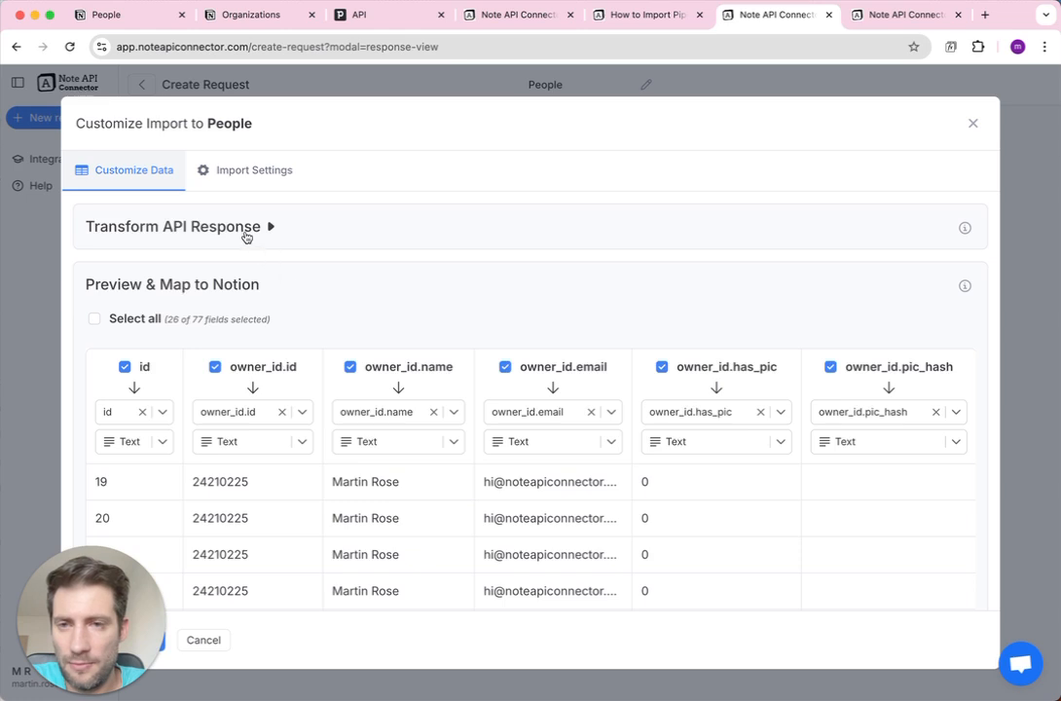
left_click(246, 230)
scroll(250, 283, "down", 3)
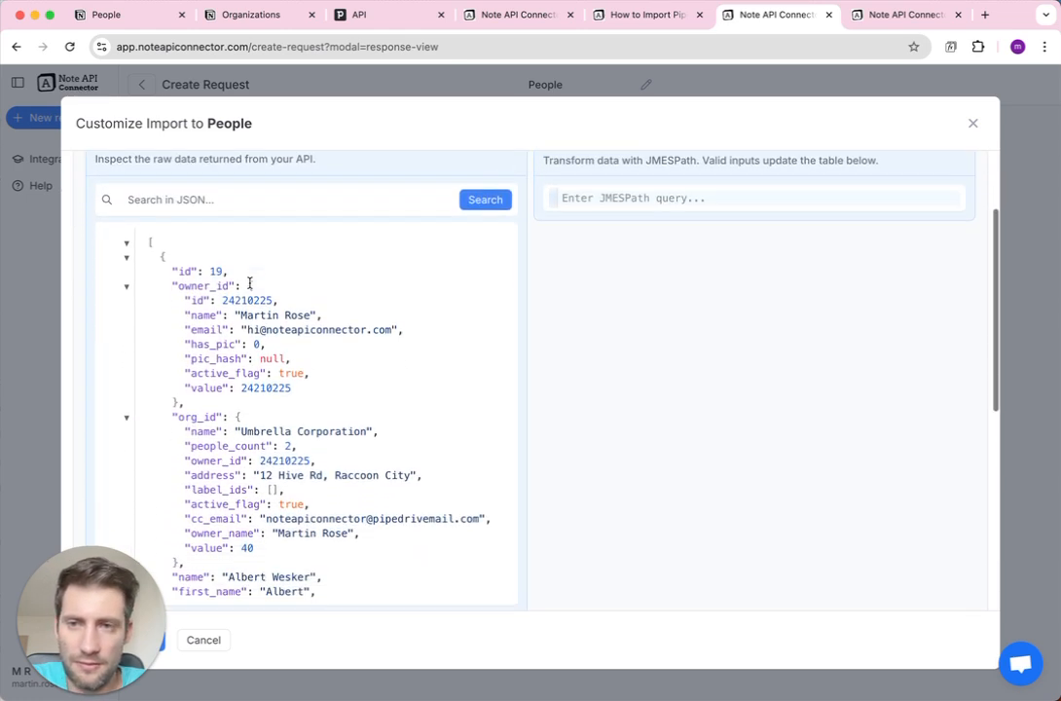
scroll(406, 305, "up", 2)
scroll(406, 306, "up", 1)
left_click(125, 360)
scroll(435, 408, "down", 5)
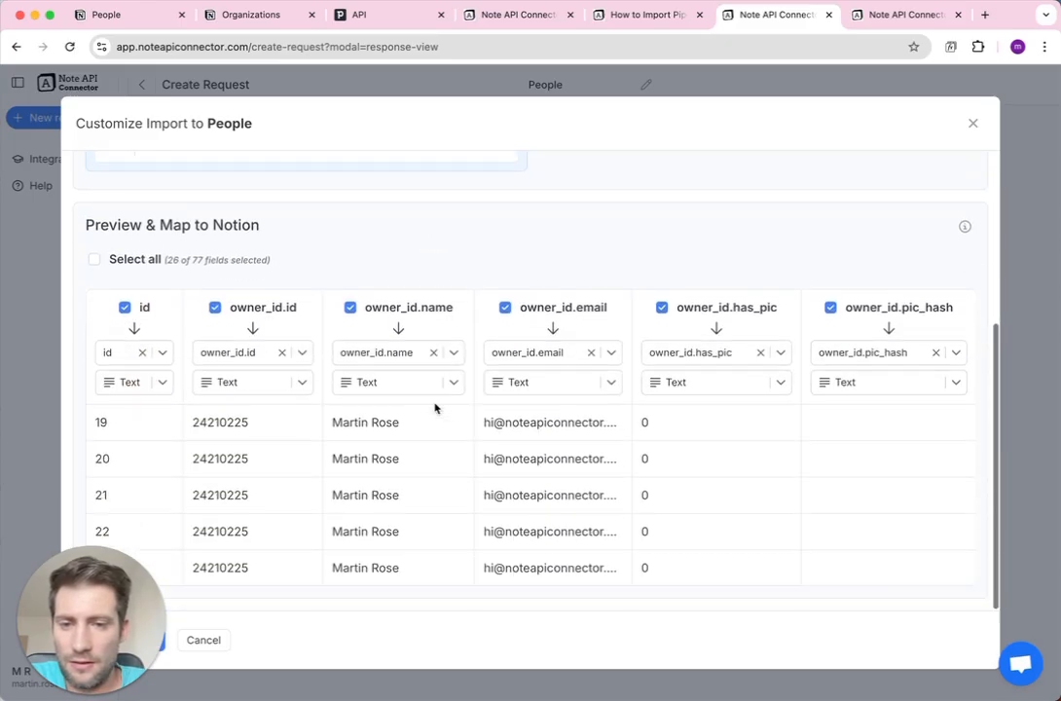
left_click(854, 24)
left_click(590, 566)
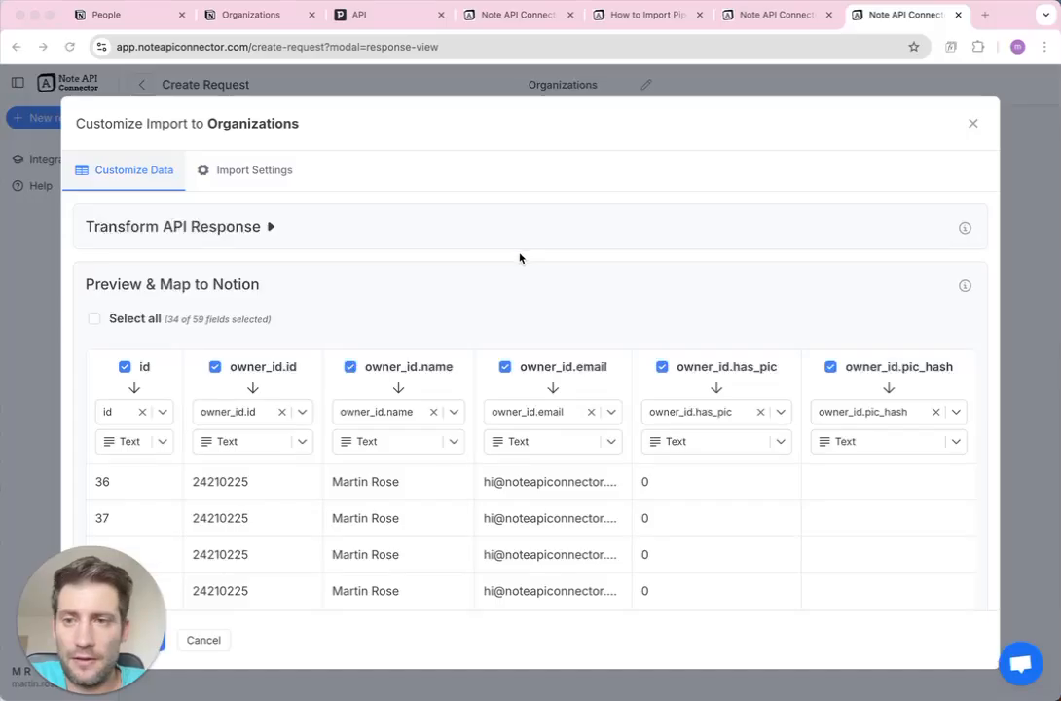
Expand the raw Organizations response and re-open the first record, Globex Corporation with id 36.
scroll(424, 286, "down", 1)
scroll(425, 286, "up", 1)
scroll(424, 285, "down", 1)
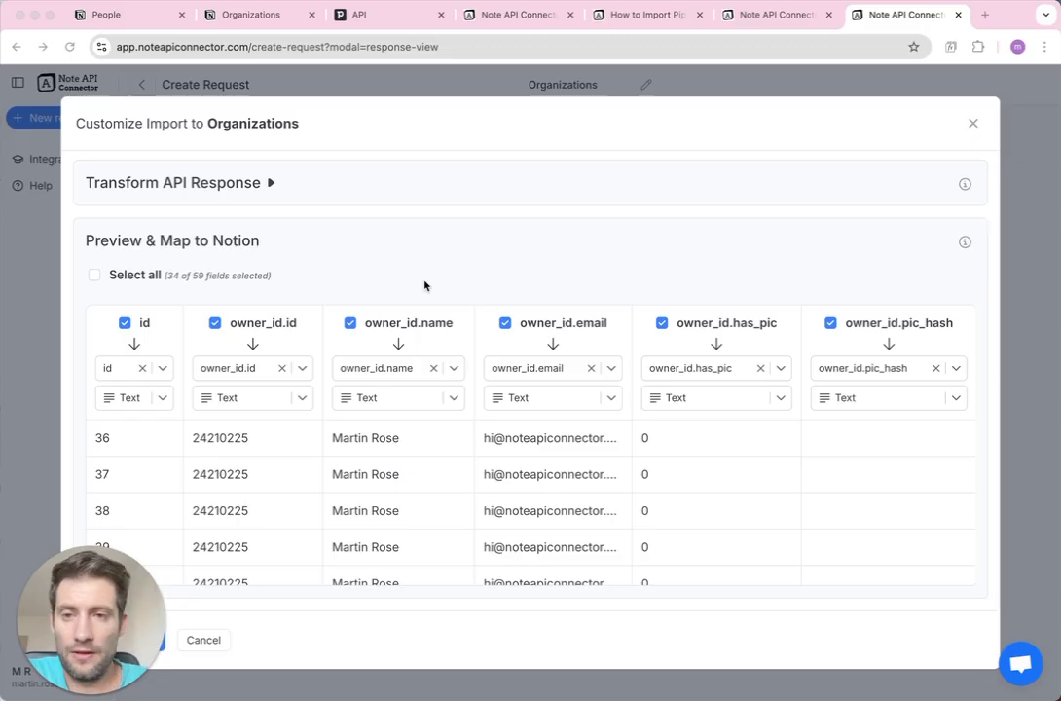
scroll(265, 187, "up", 1)
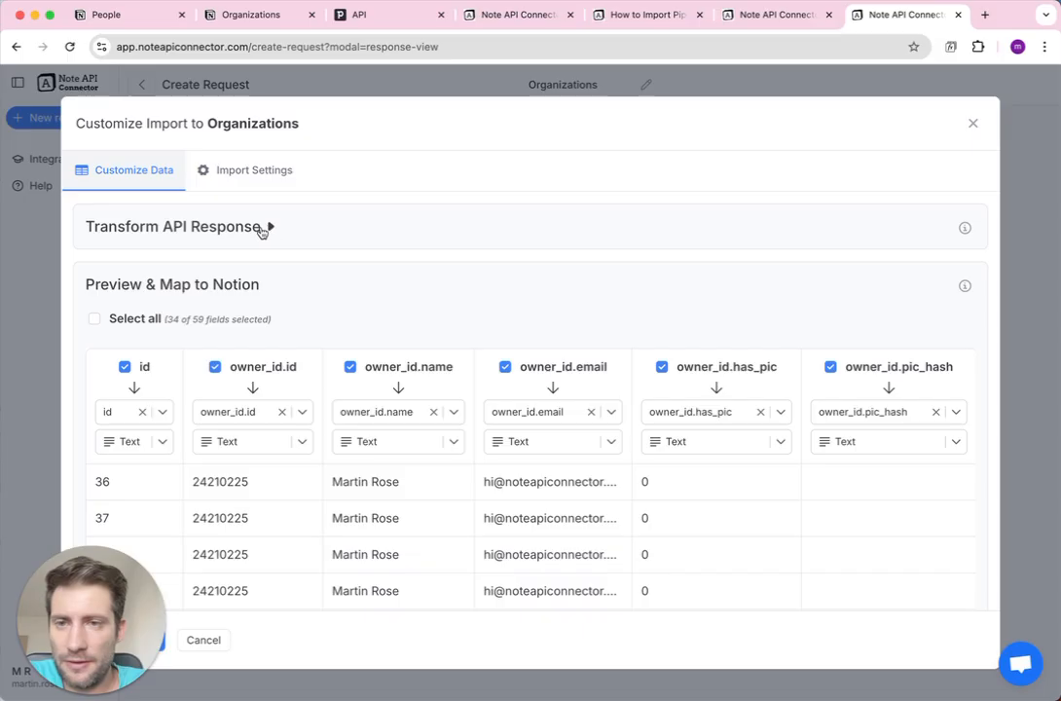
left_click(271, 229)
scroll(234, 285, "down", 1)
scroll(229, 285, "down", 1)
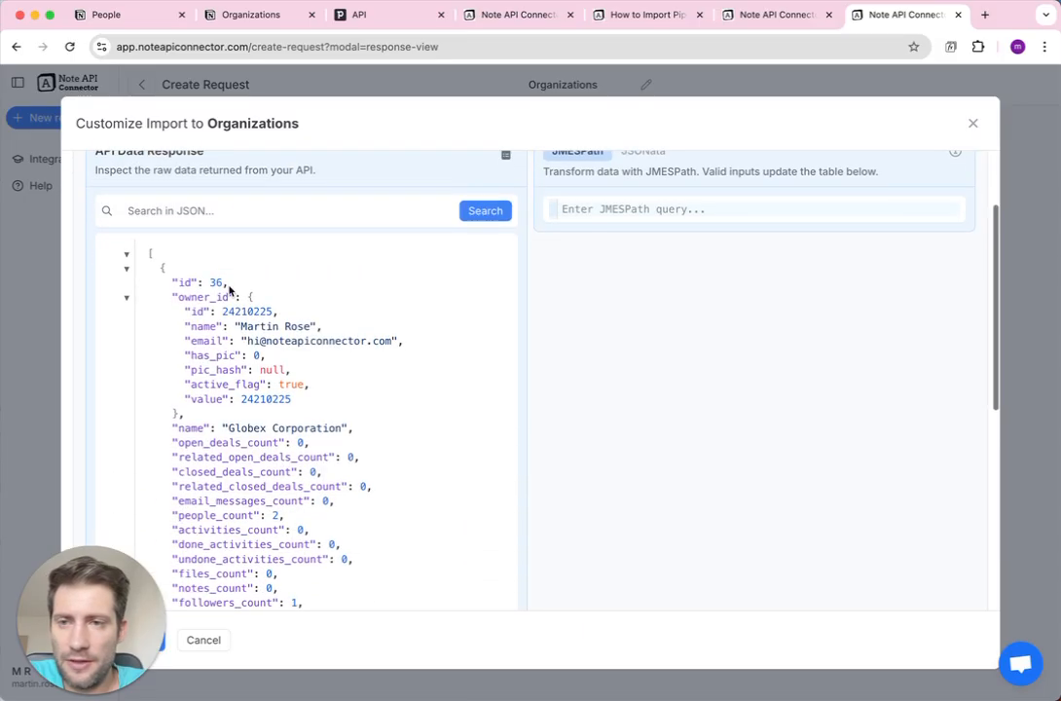
left_click(127, 270)
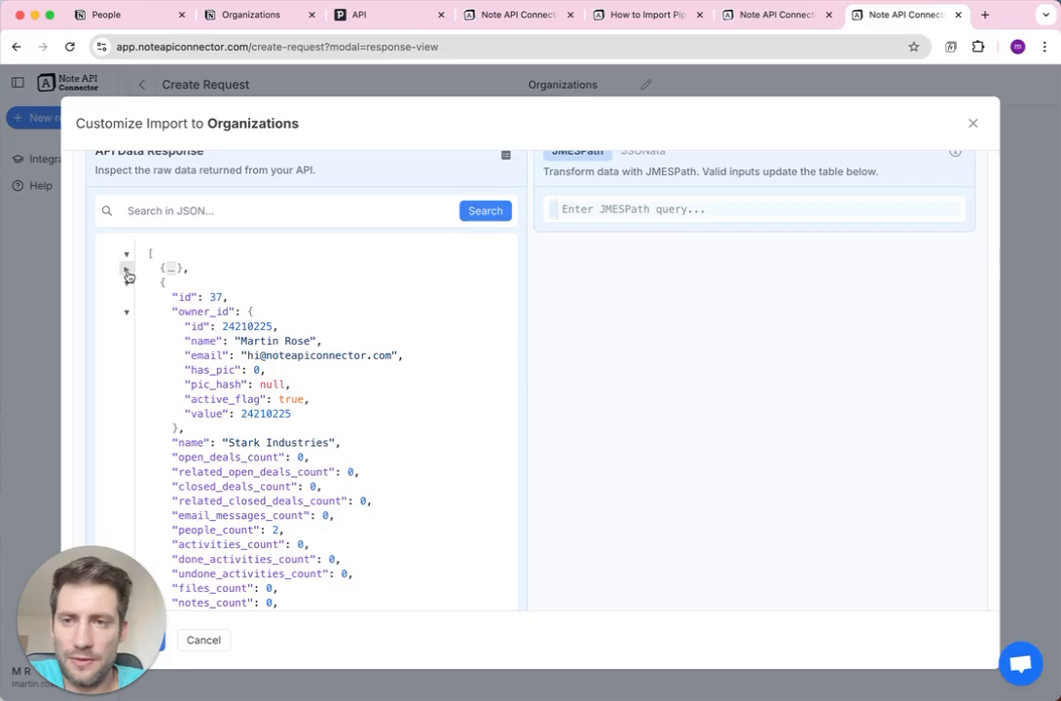
left_click(127, 272)
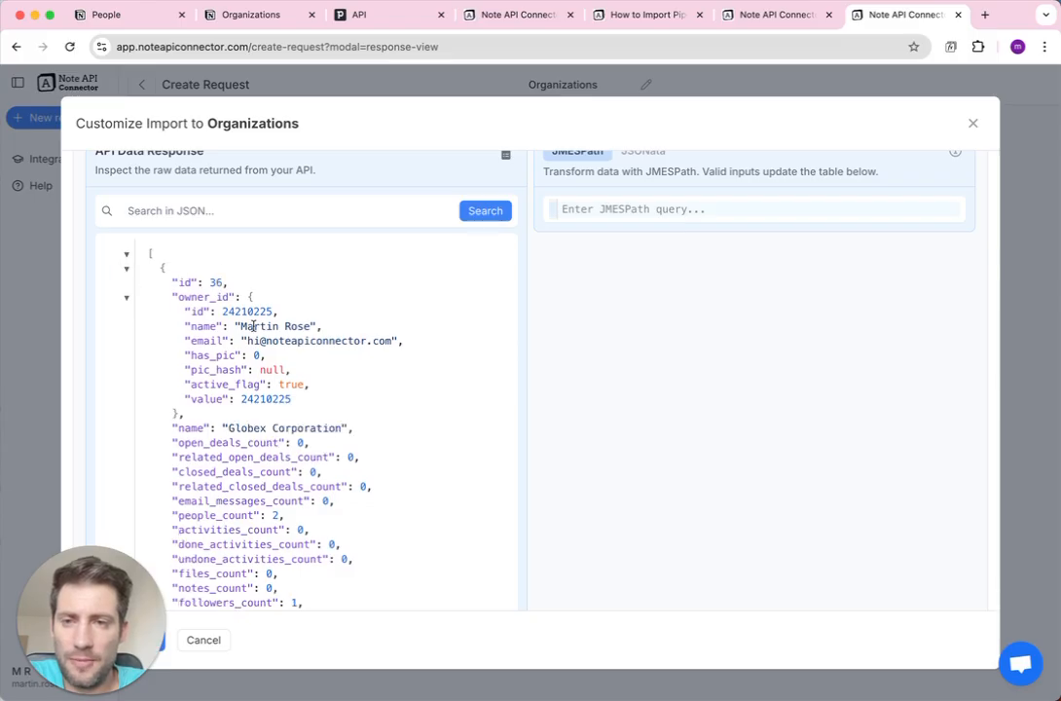
scroll(253, 327, "down", 3)
scroll(253, 327, "up", 3)
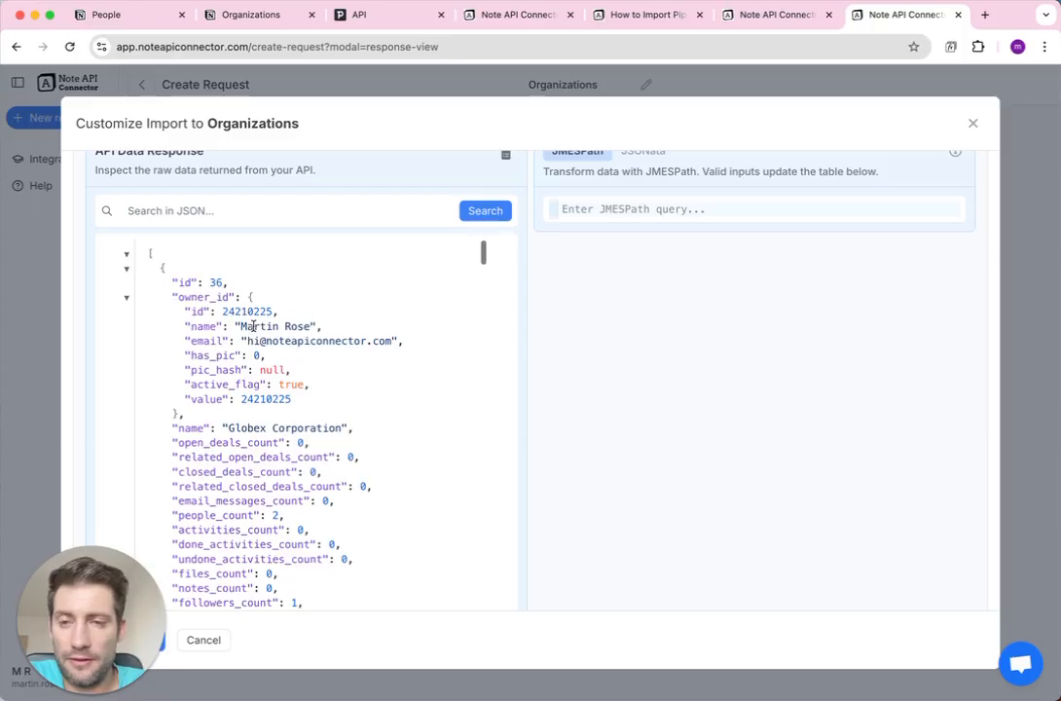
Expand the People JSON records to view each person's nested org_id details, then return to Organizations.
left_click(764, 16)
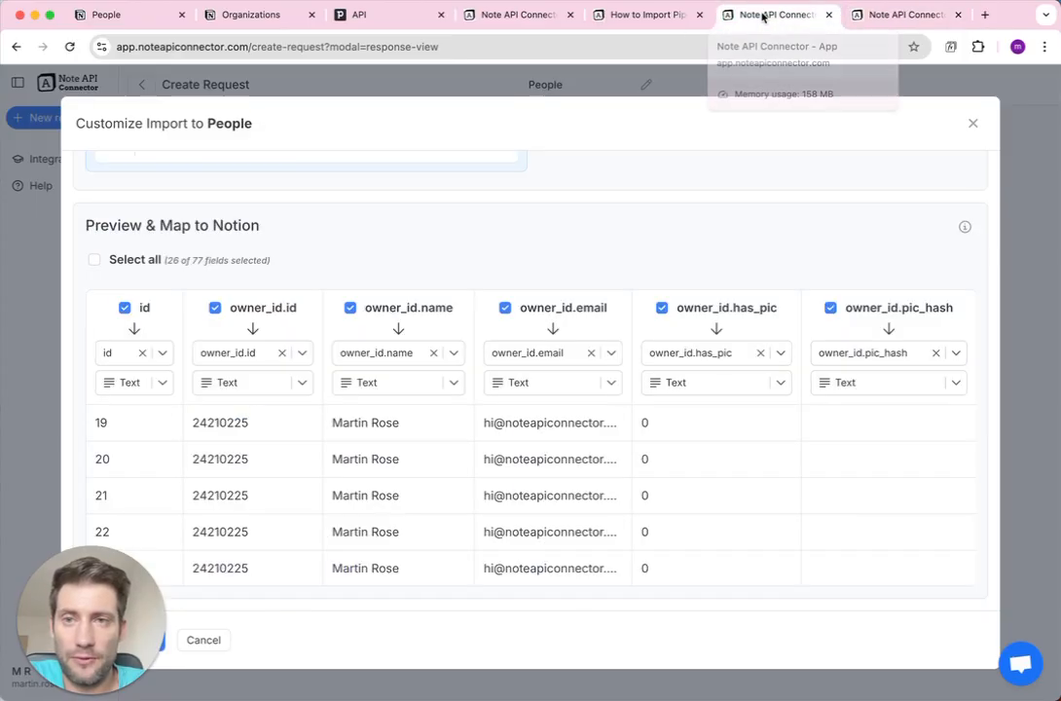
scroll(146, 229, "up", 5)
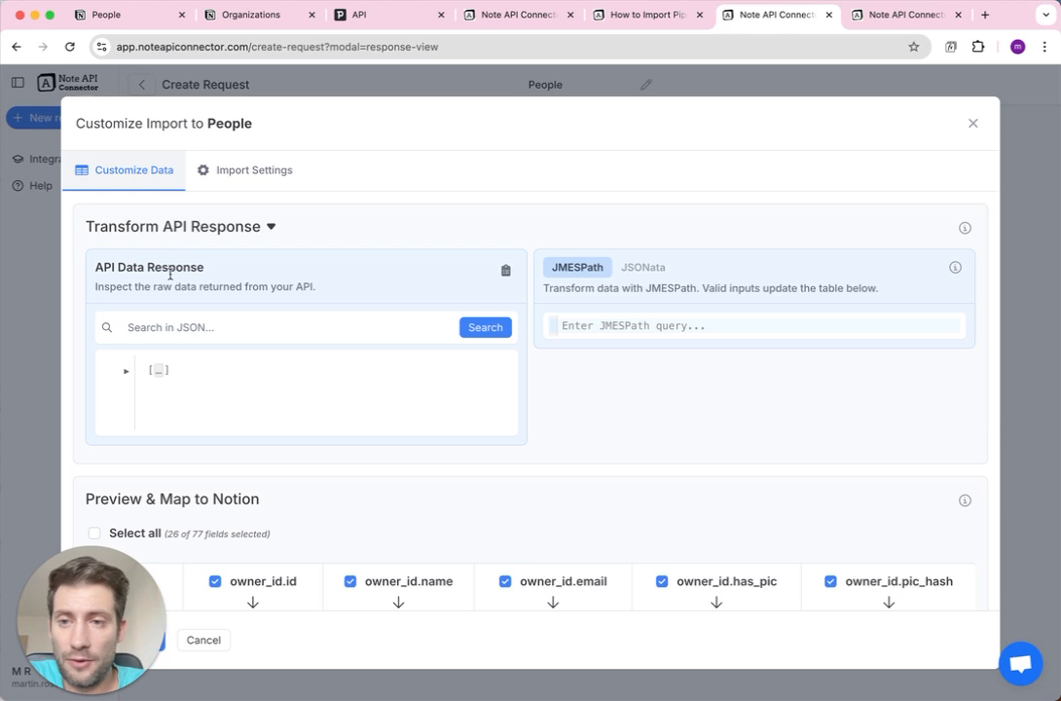
left_click(126, 371)
scroll(211, 373, "down", 2)
scroll(210, 368, "up", 1)
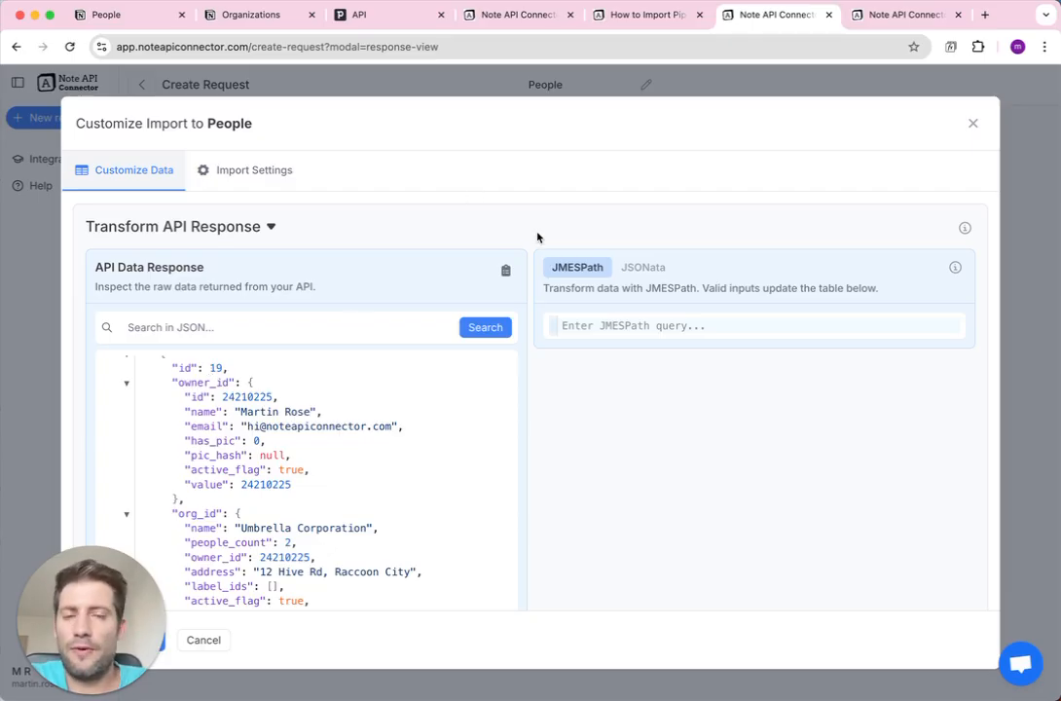
scroll(538, 237, "down", 10)
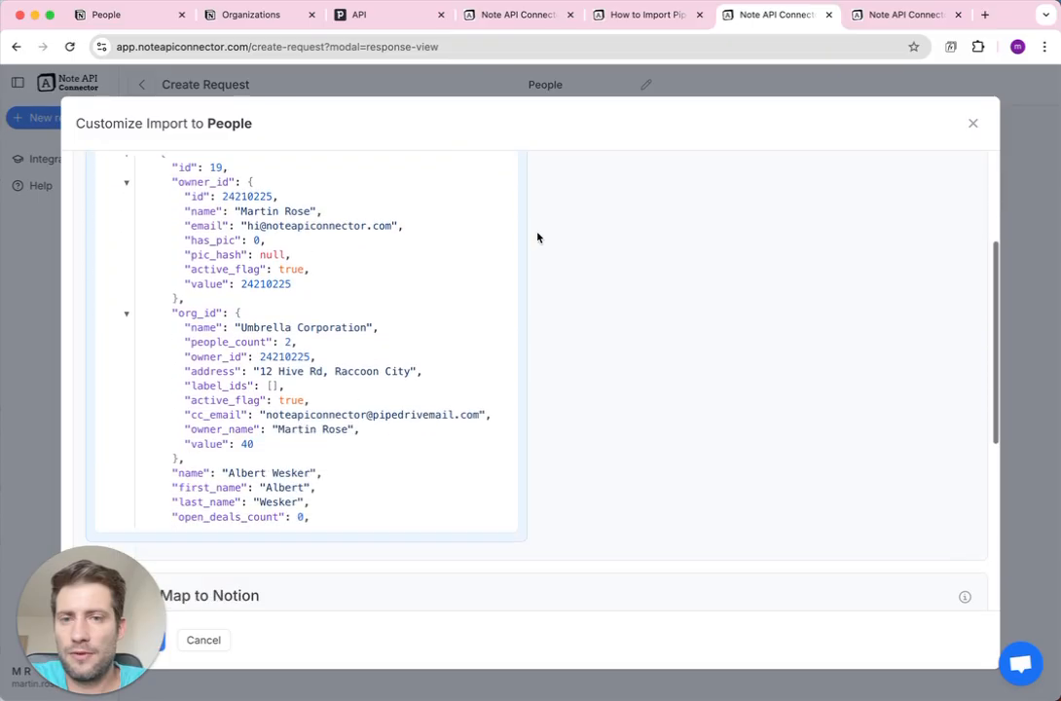
scroll(537, 236, "down", 1)
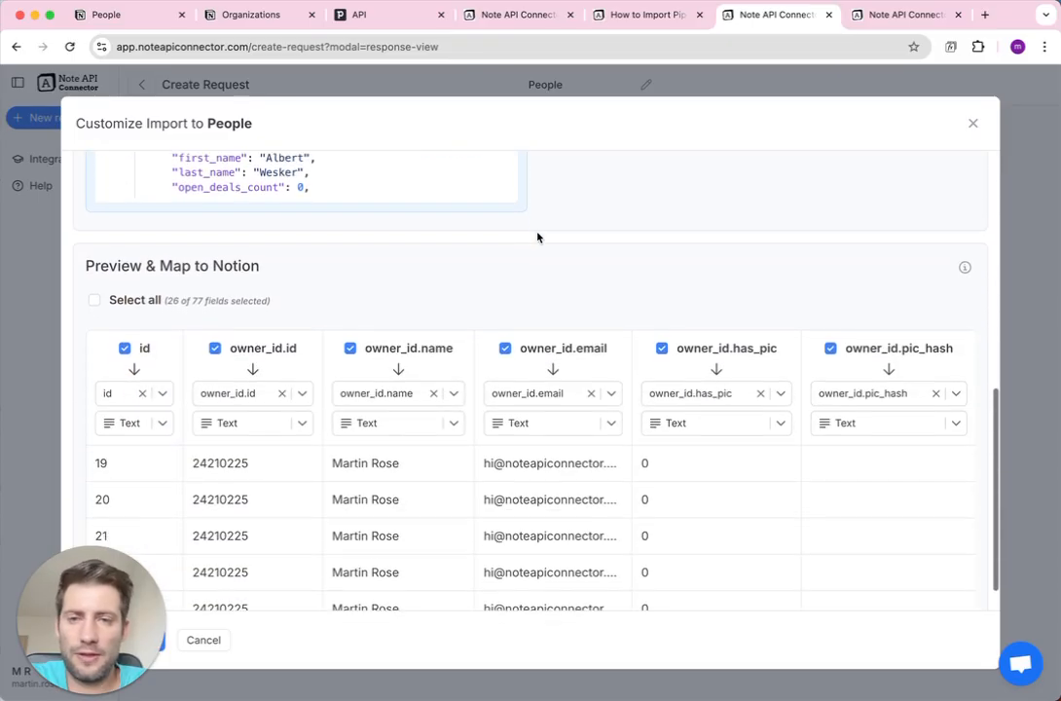
left_click(879, 19)
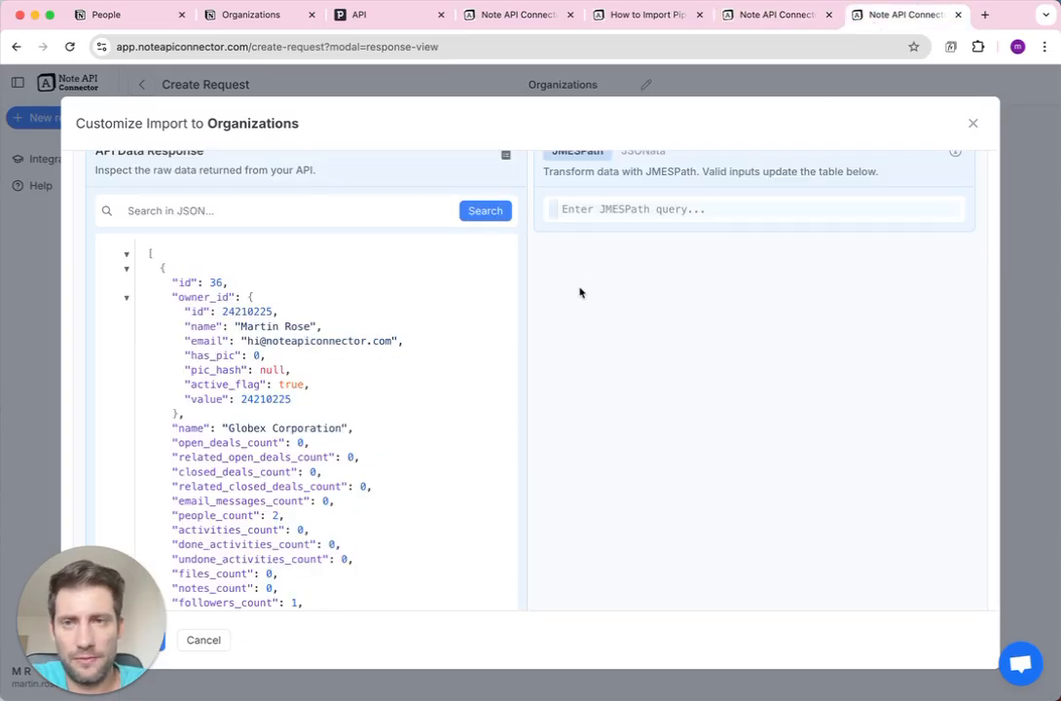
Highlight Globex Corporation's id key, its value 36 and its name in the JSON viewer.
double_click(184, 282)
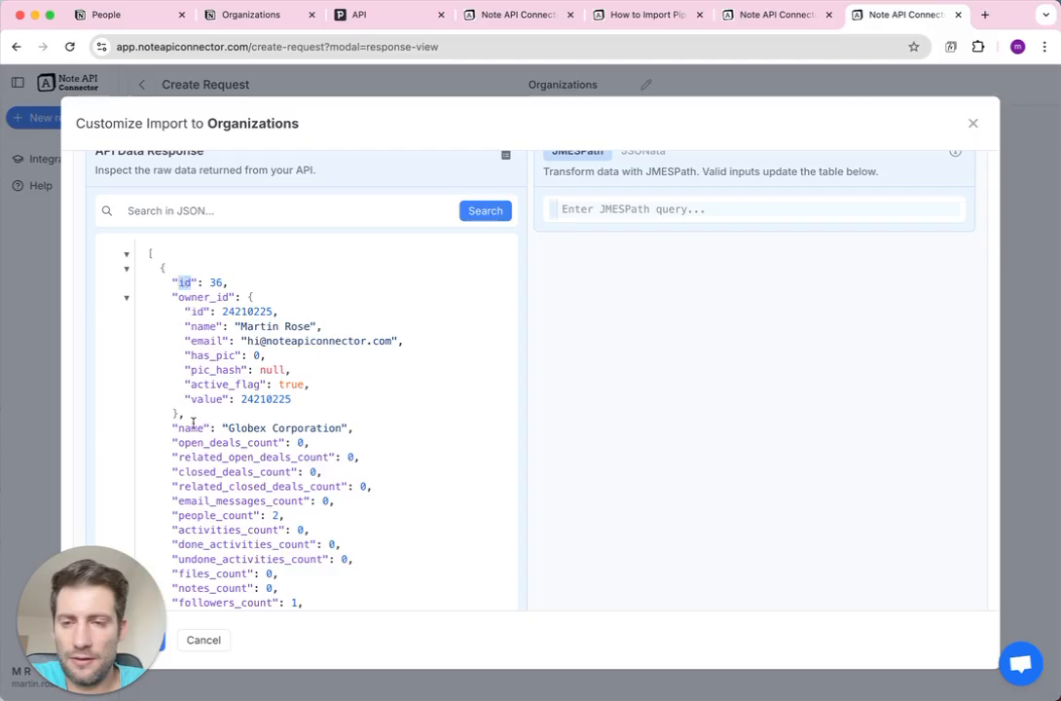
double_click(246, 427)
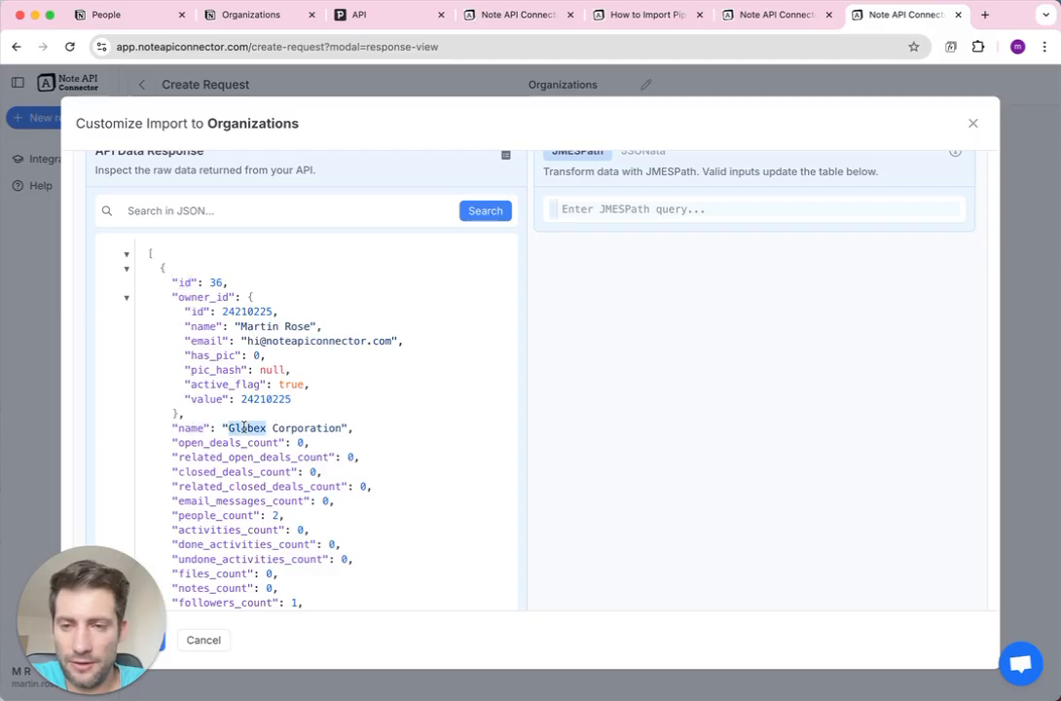
double_click(184, 282)
left_click_drag(173, 283, 197, 282)
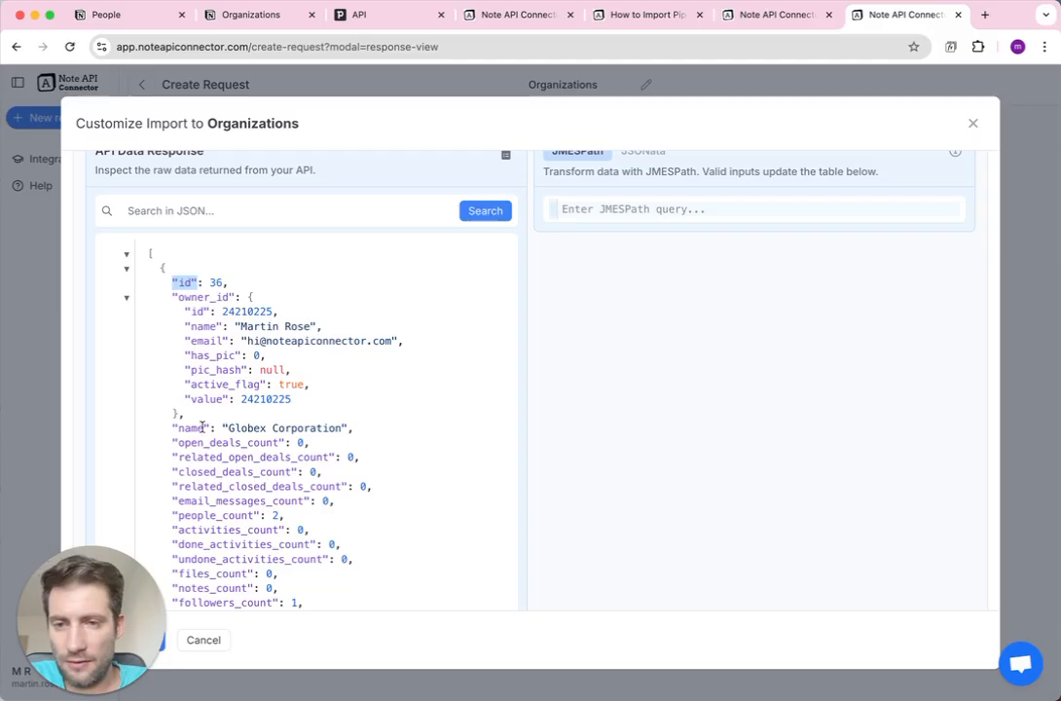
left_click_drag(224, 429, 343, 427)
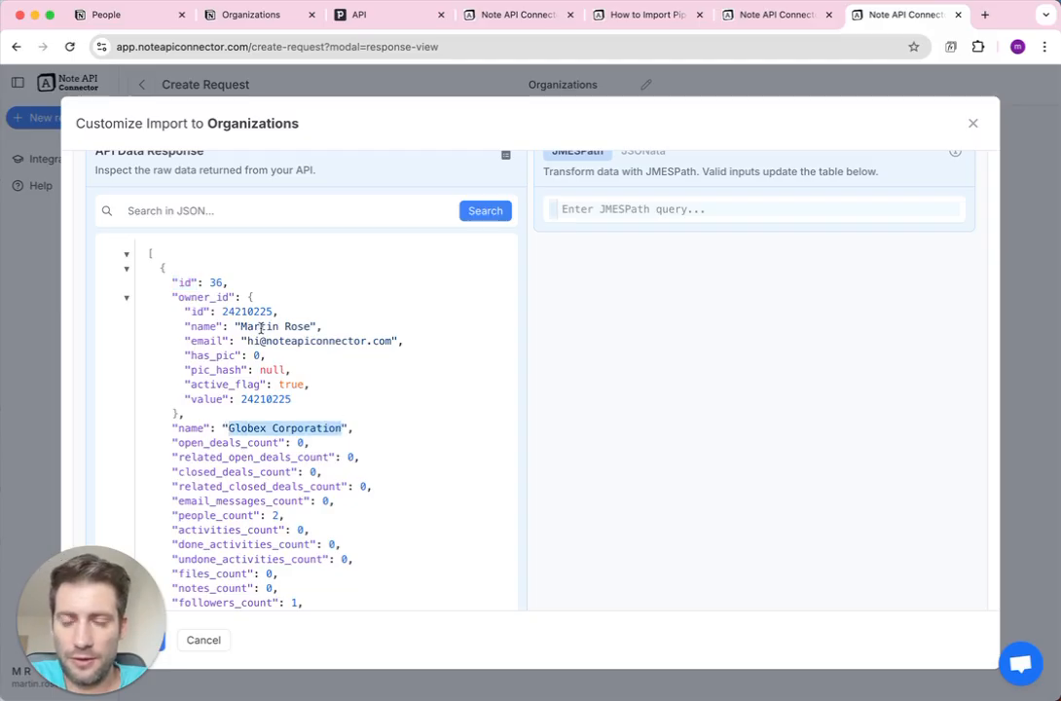
left_click(183, 282)
left_click_drag(173, 283, 228, 281)
double_click(215, 283)
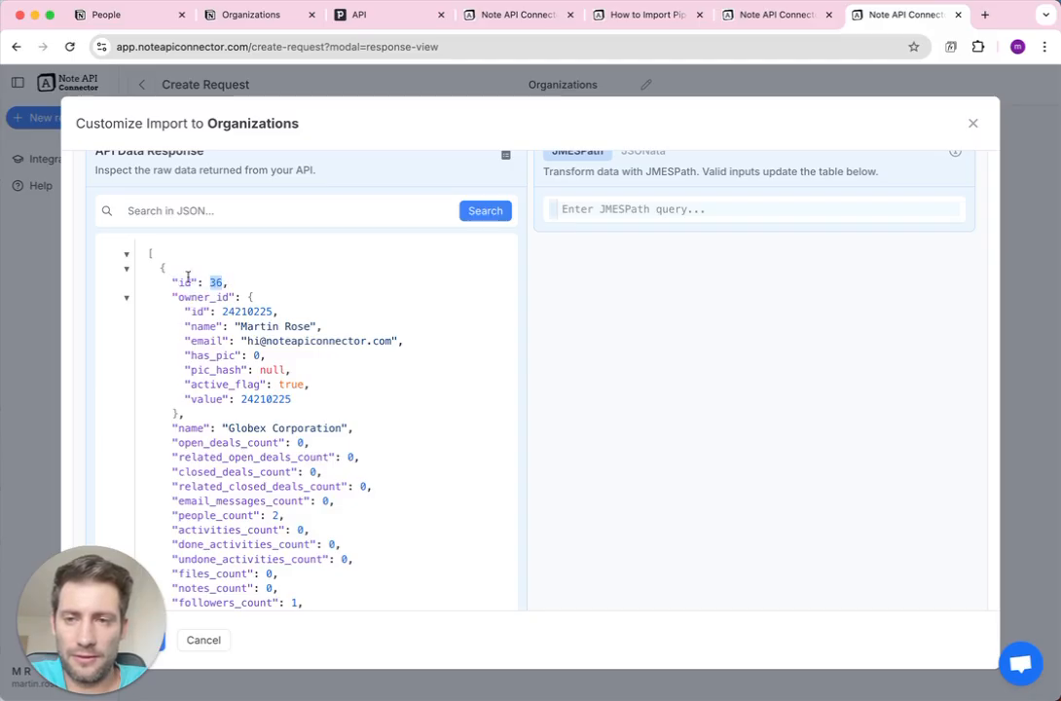
Collapse the Globex record and highlight Stark Industries' id 37 line.
left_click(126, 269)
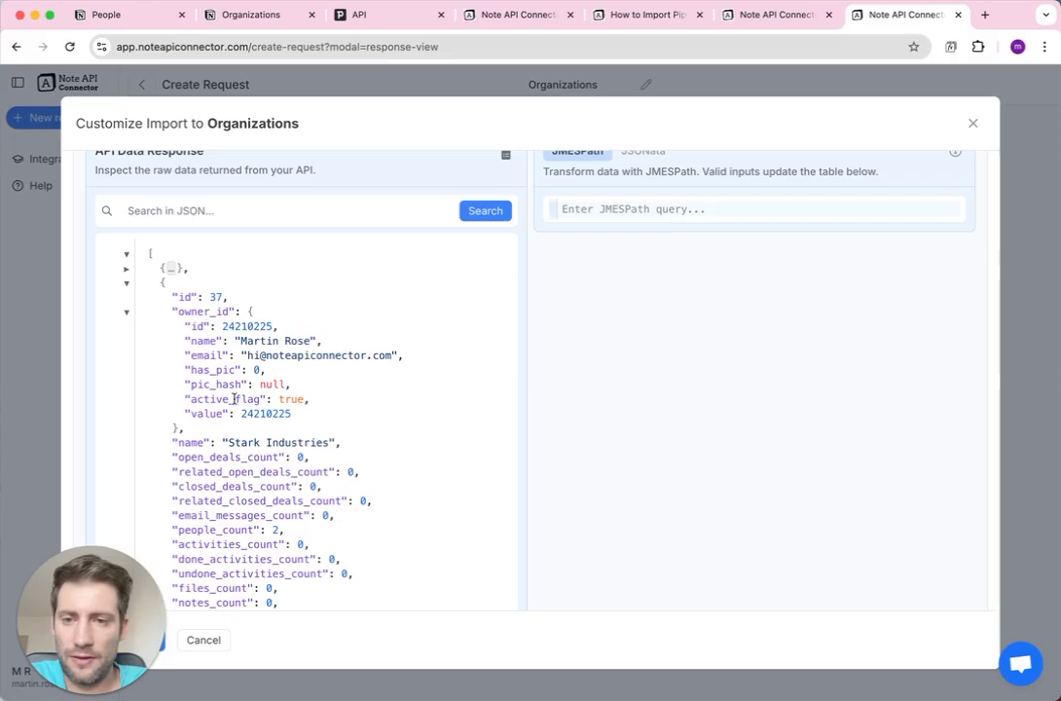
double_click(214, 296)
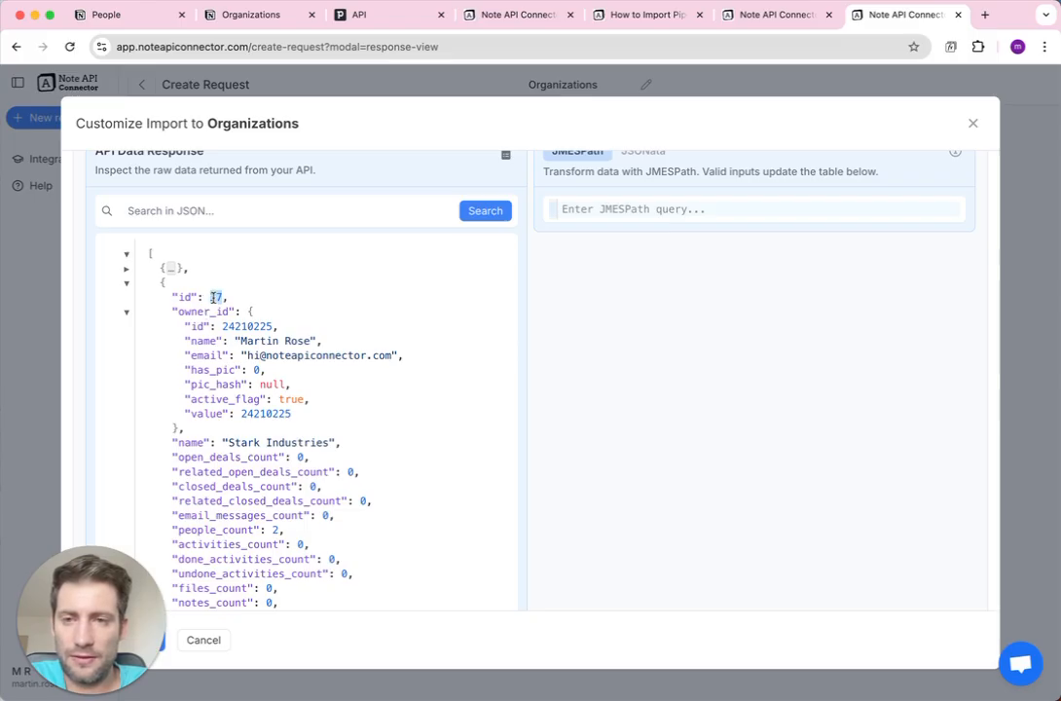
left_click(277, 326)
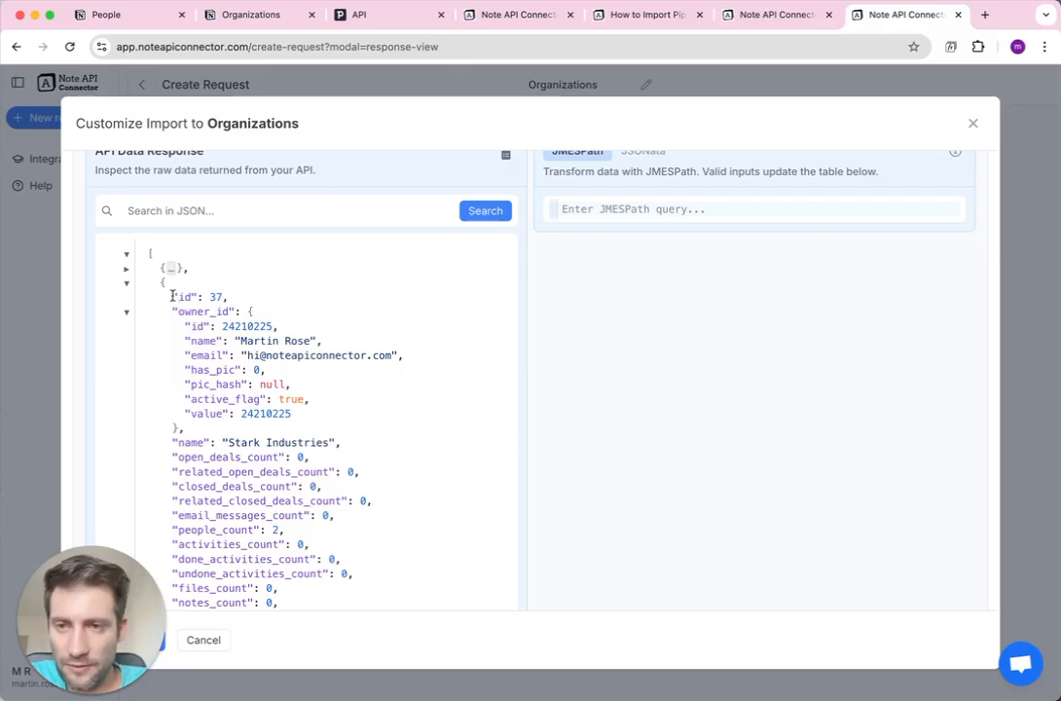
left_click_drag(175, 296, 227, 295)
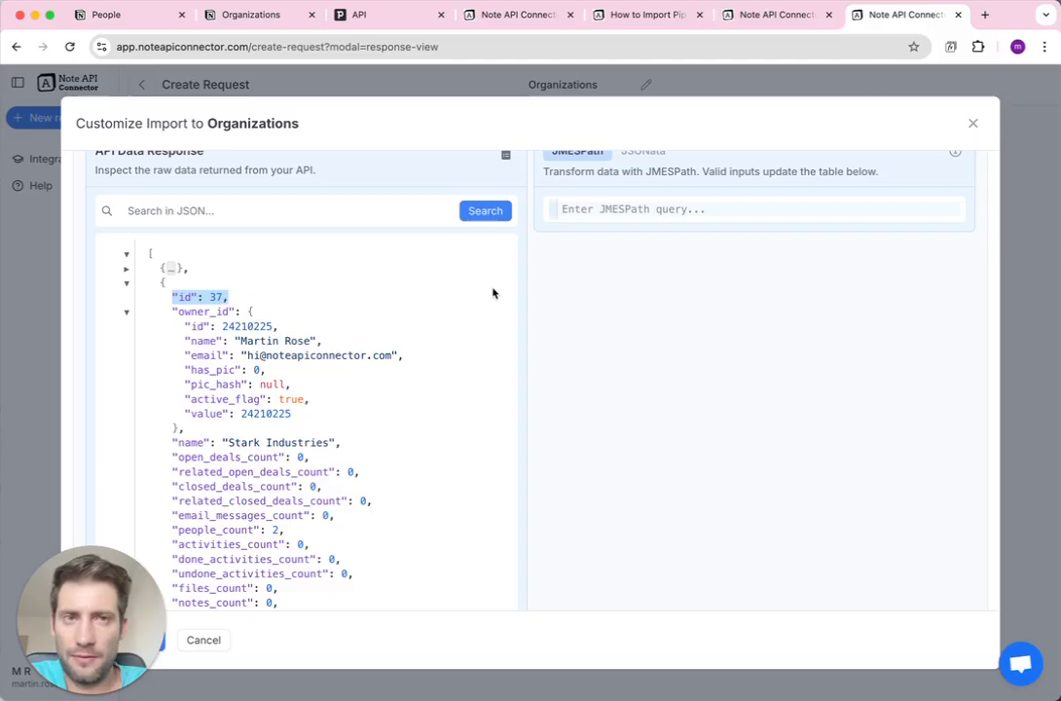
Return to the People preview and collapse the first person's owner_id and org_id details.
left_click(636, 22)
left_click(765, 14)
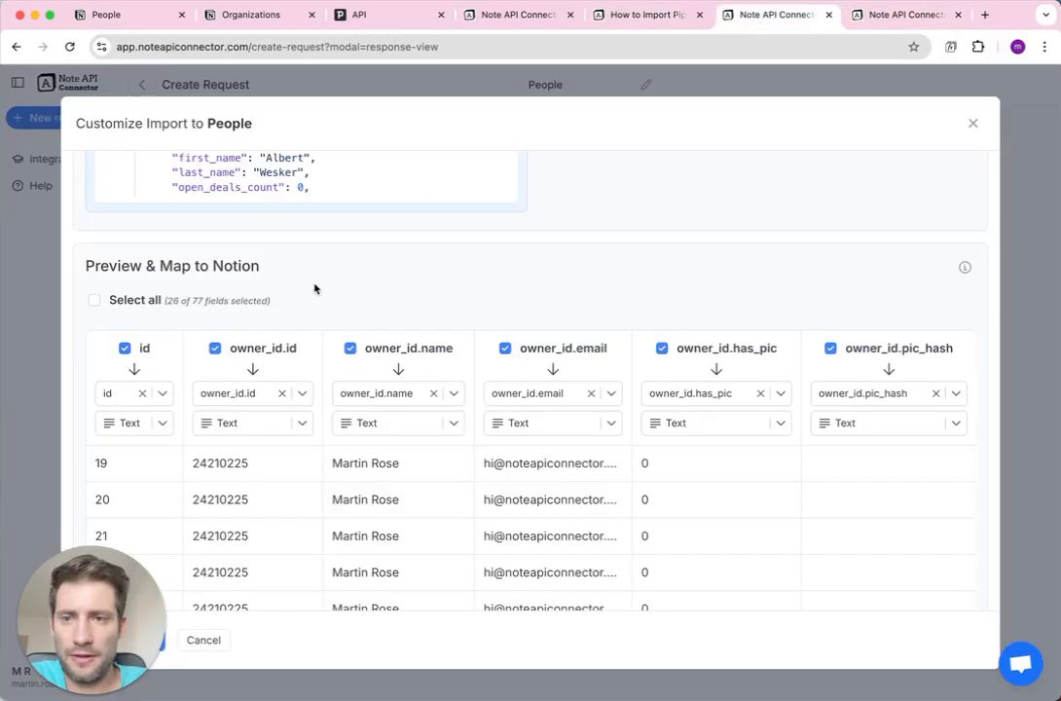
scroll(319, 287, "up", 5)
scroll(315, 284, "down", 3)
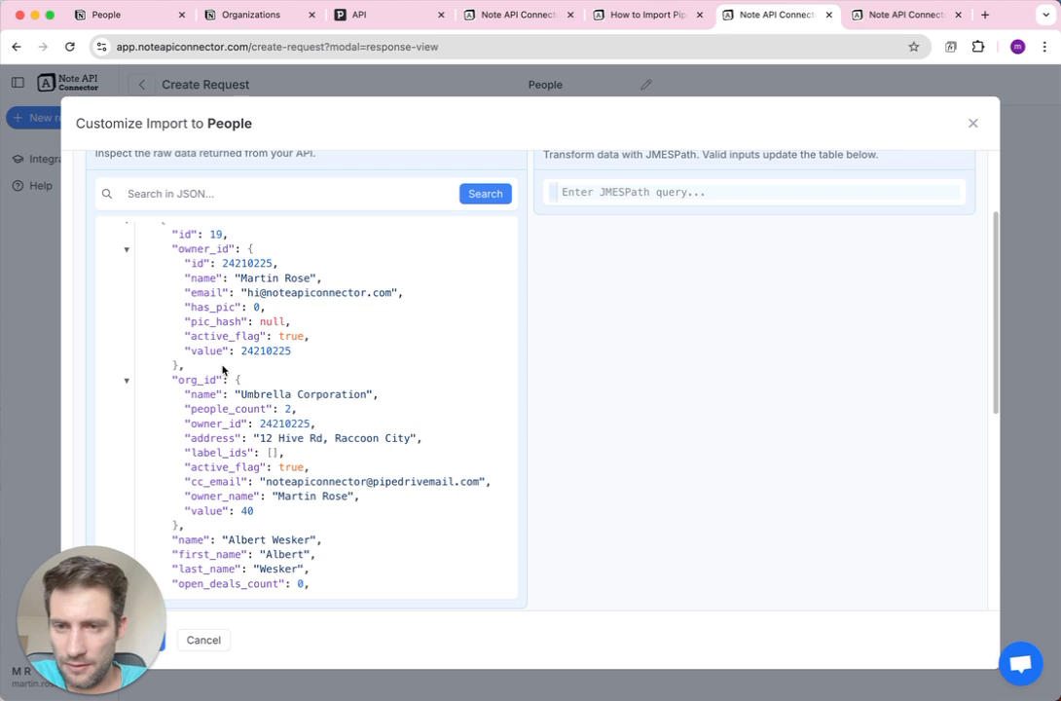
scroll(200, 303, "up", 1)
left_click(127, 280)
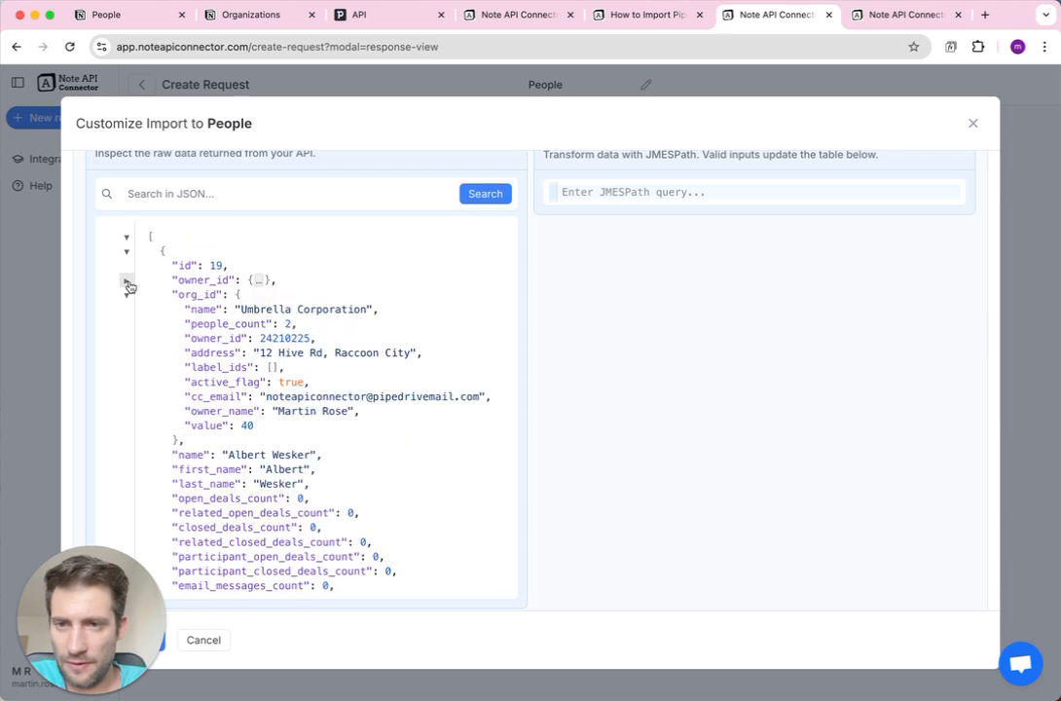
left_click(127, 294)
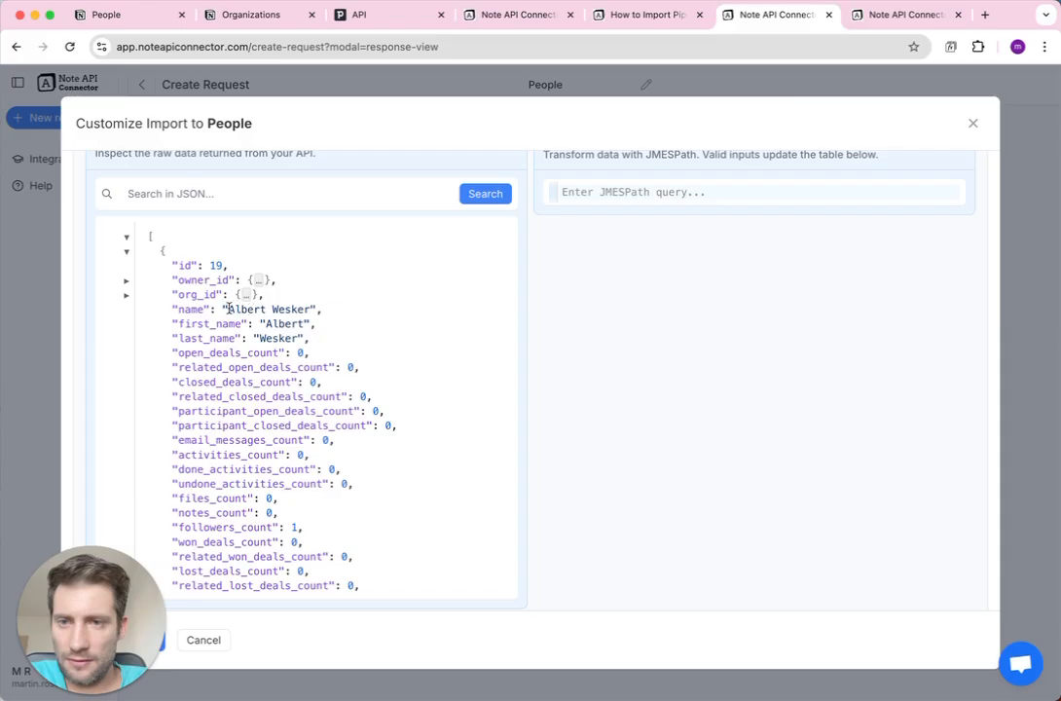
left_click_drag(223, 310, 322, 312)
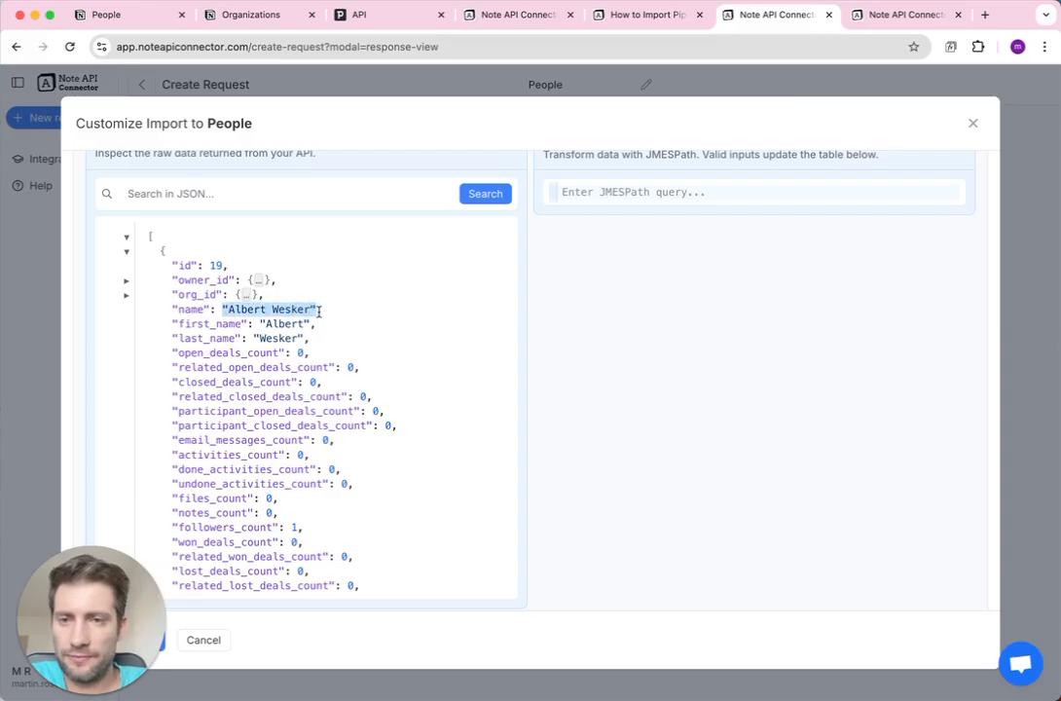
Expand org_id and highlight its name Umbrella Corporation and value 40.
double_click(203, 295)
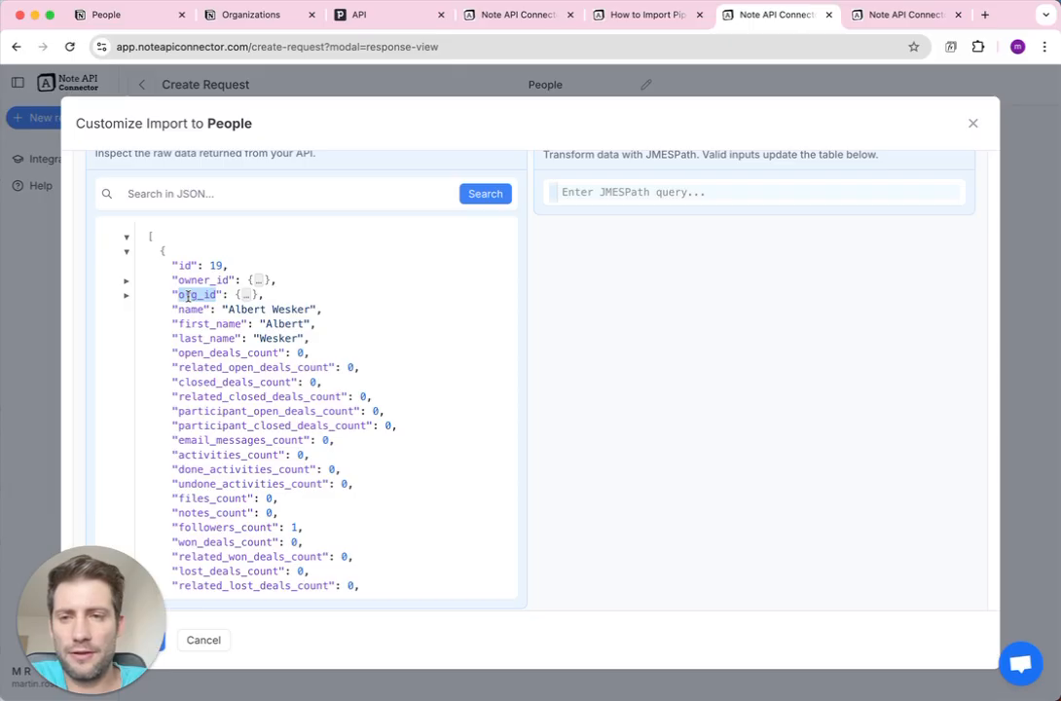
left_click(126, 296)
double_click(203, 309)
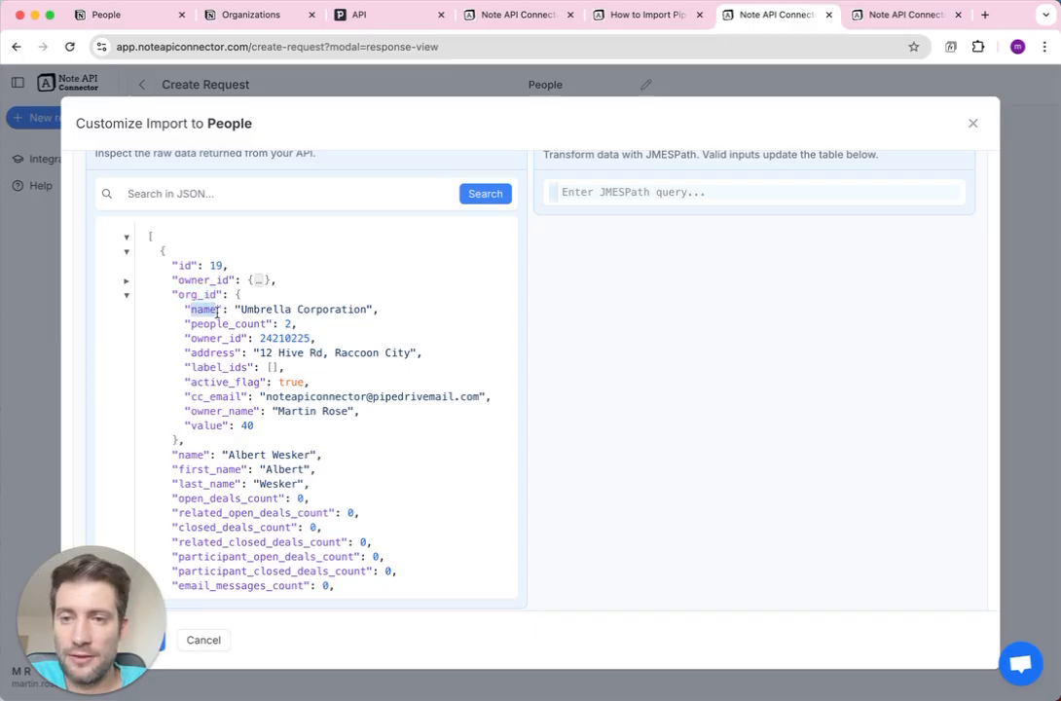
left_click_drag(240, 309, 370, 307)
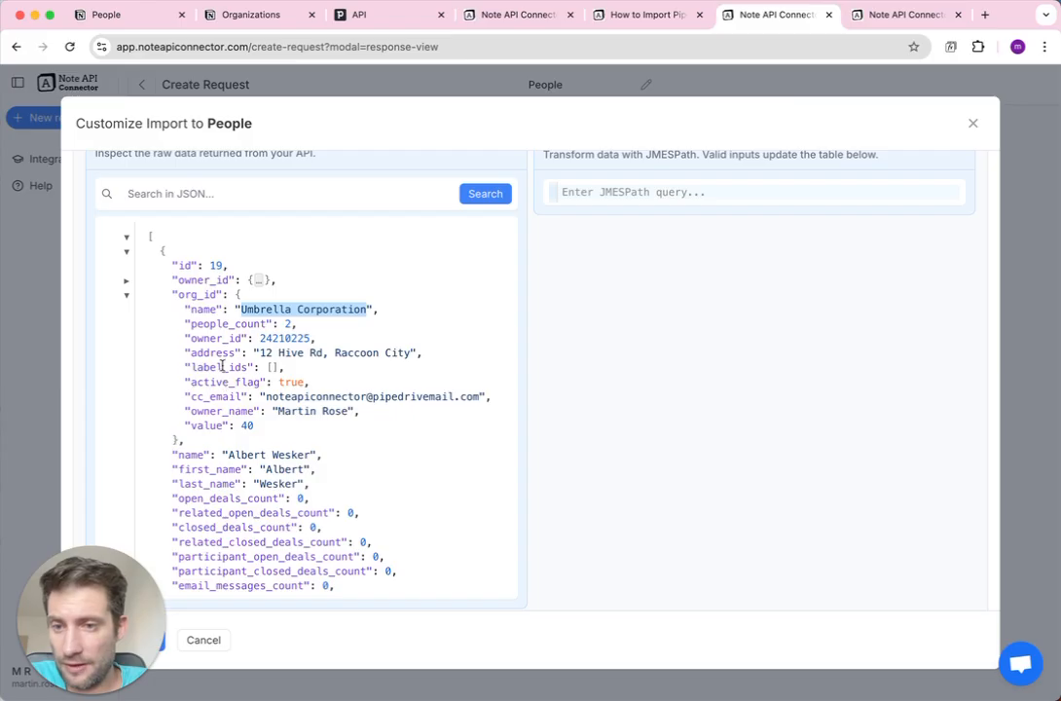
double_click(203, 294)
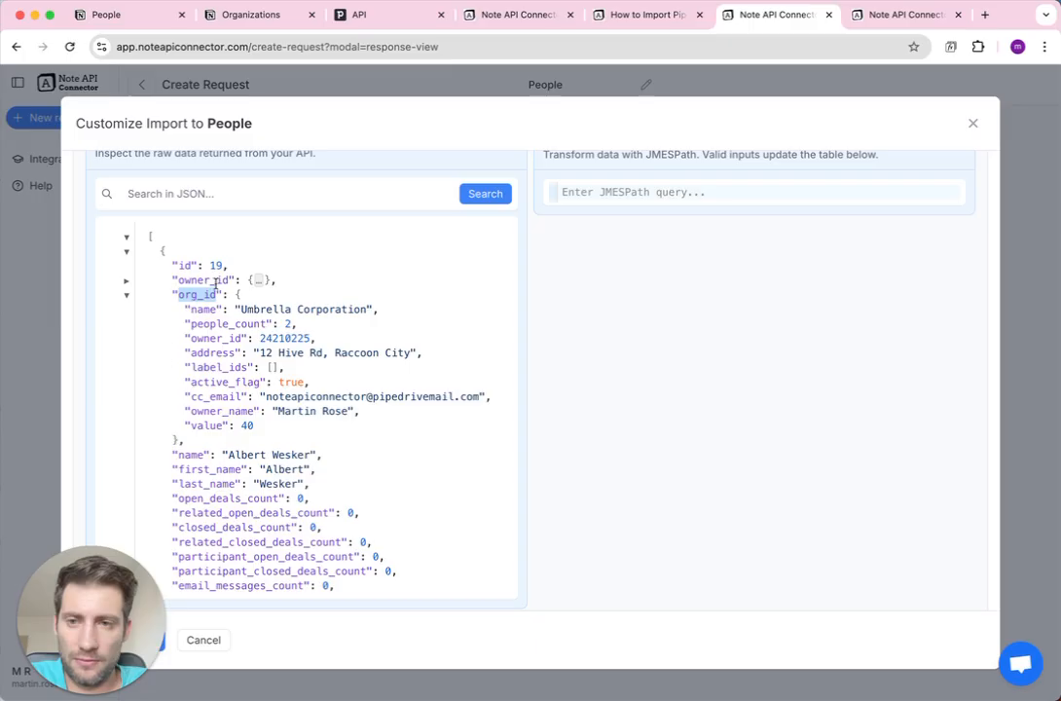
double_click(205, 425)
double_click(205, 294)
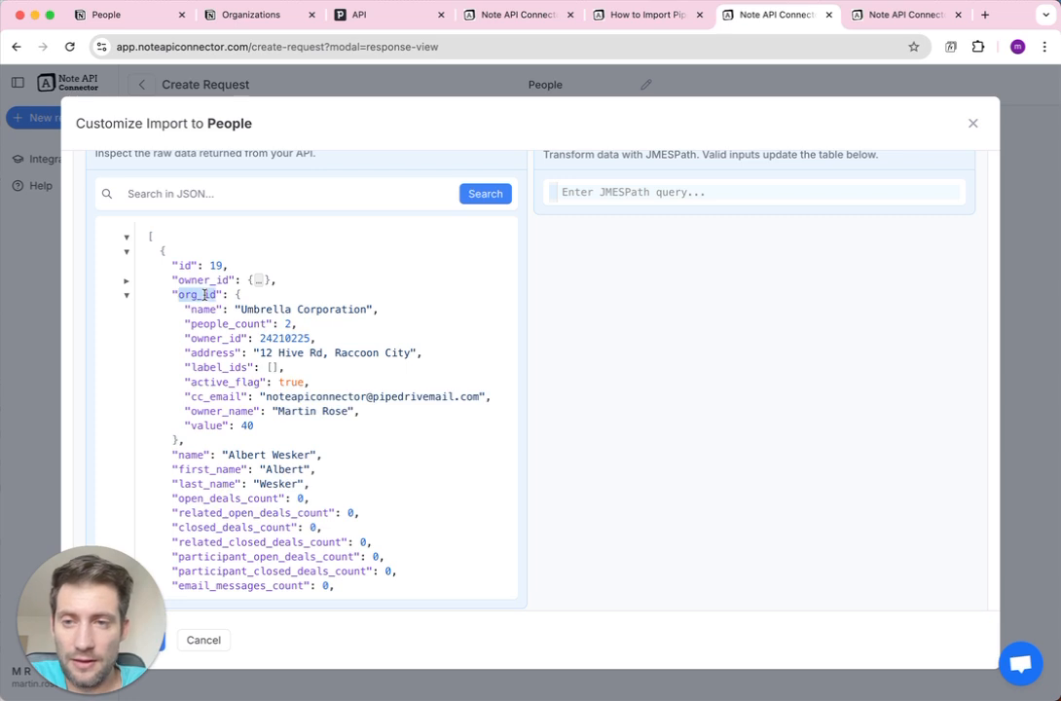
double_click(205, 425)
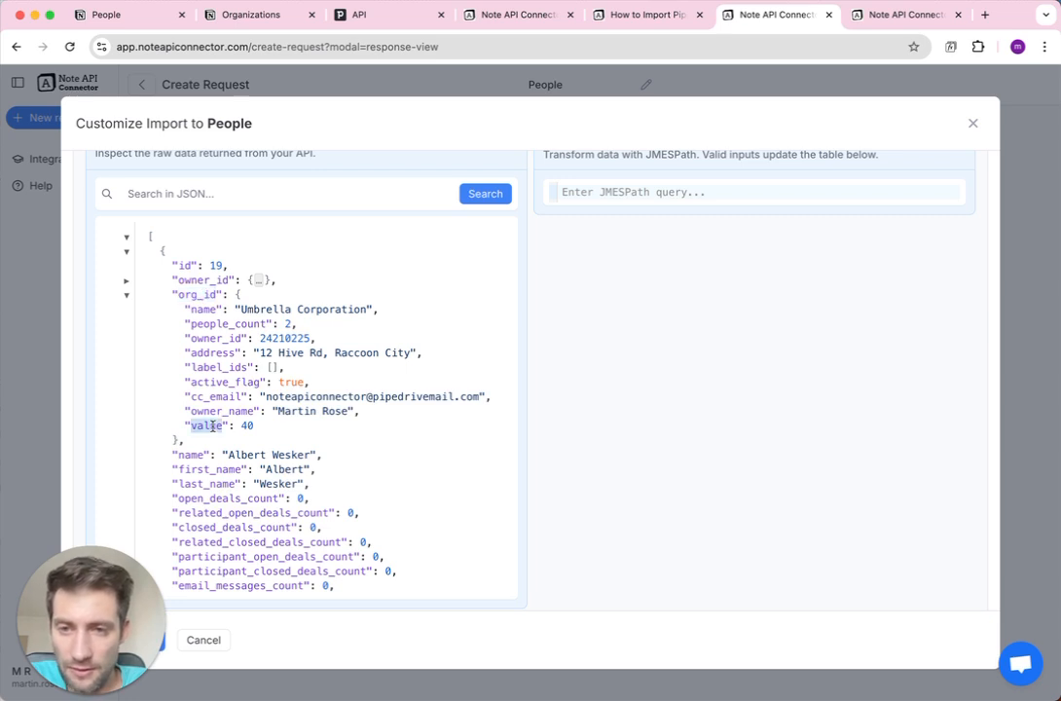
left_click(243, 425)
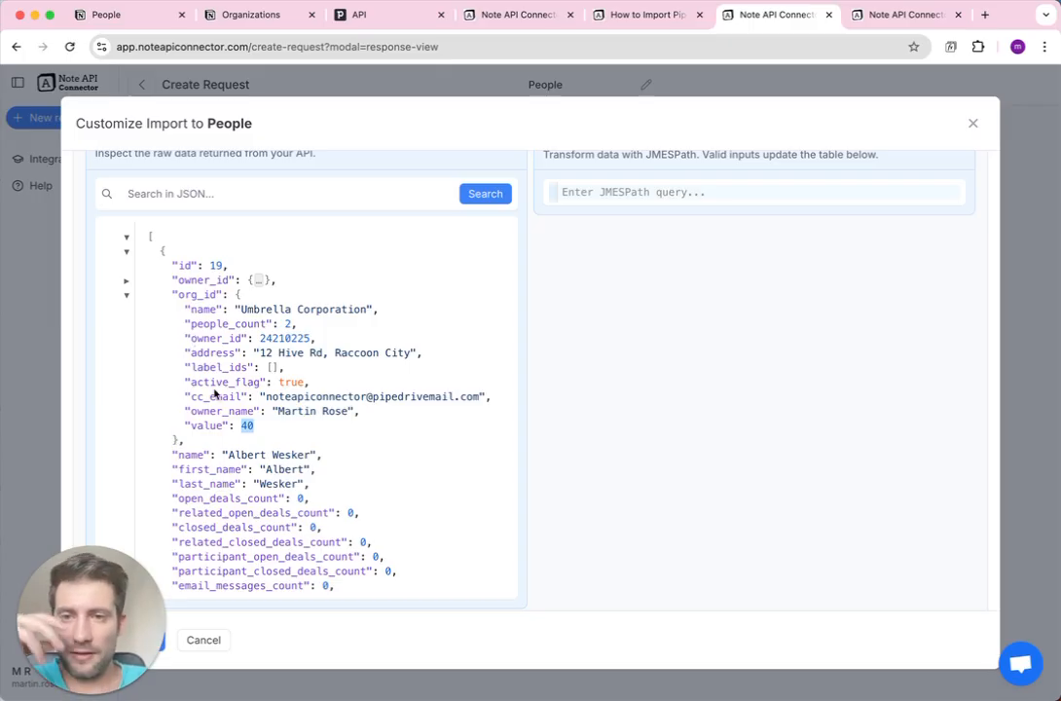
left_click(857, 15)
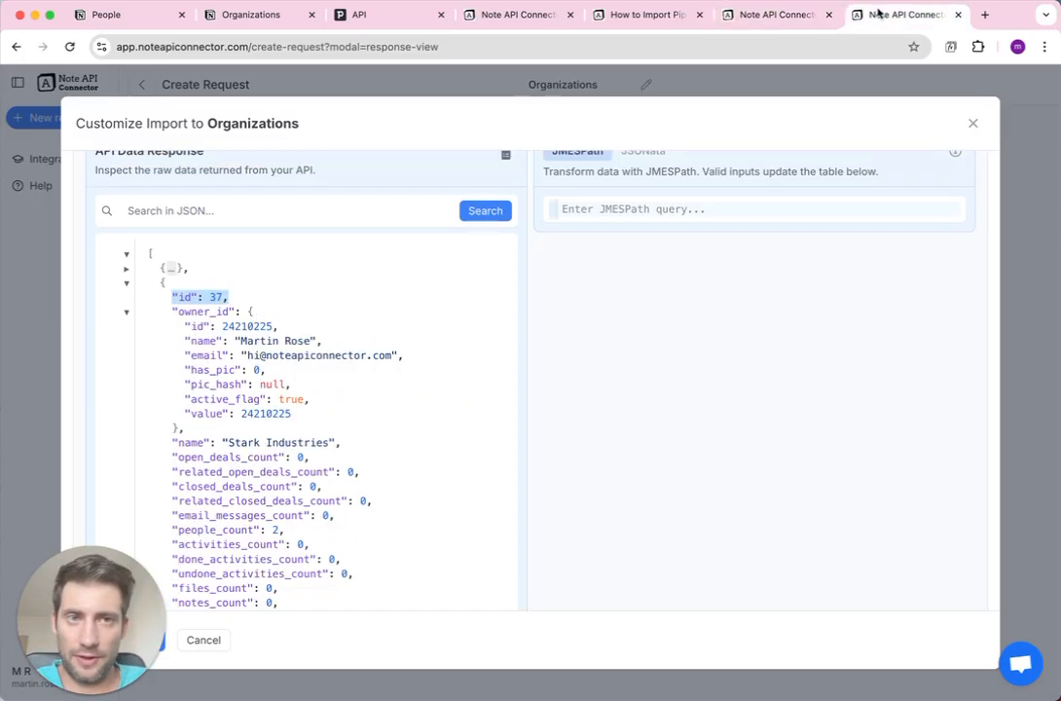
Open Umbrella Corporation's organization record and highlight its id 40 and name.
left_click(128, 283)
left_click(129, 298)
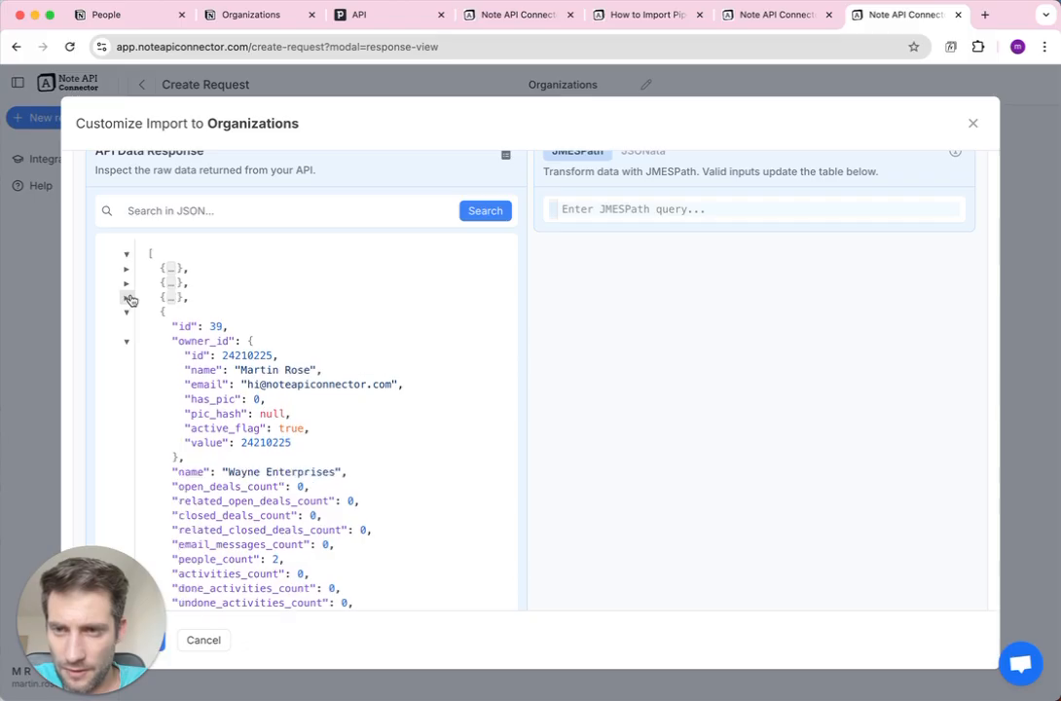
left_click(129, 313)
scroll(200, 336, "down", 1)
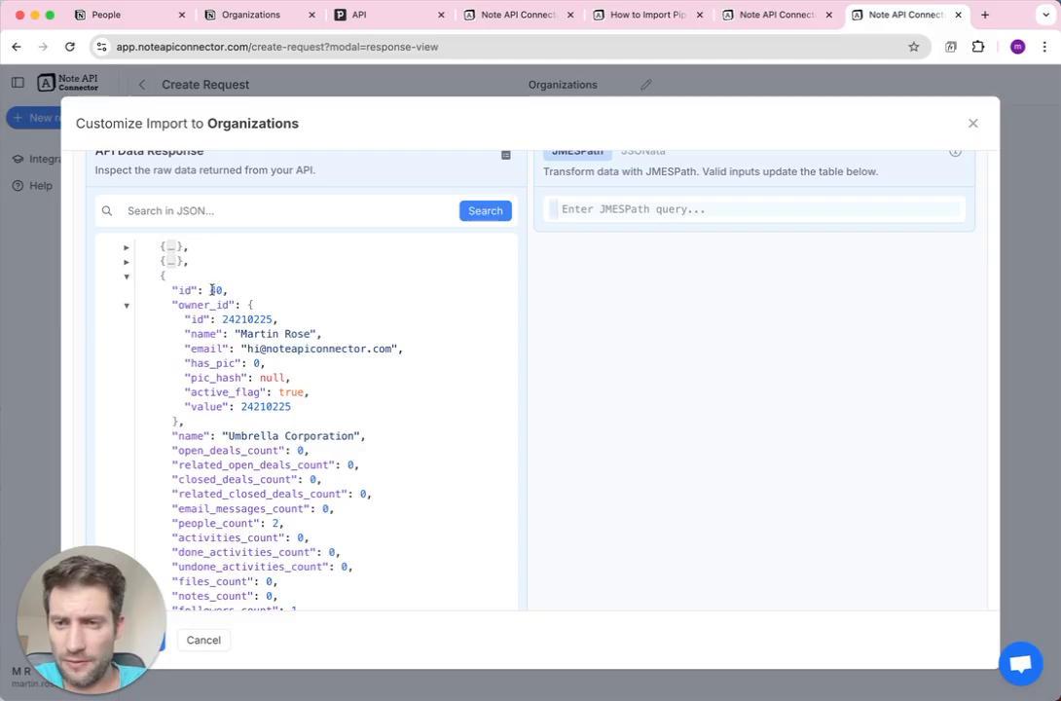
left_click_drag(211, 290, 225, 289)
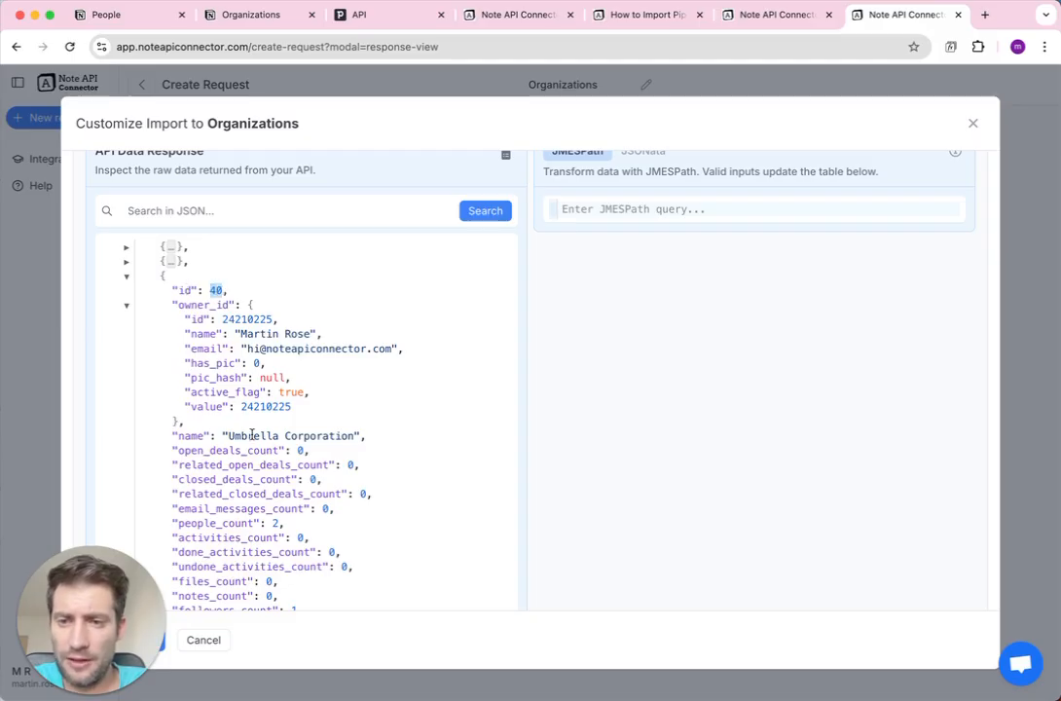
left_click_drag(228, 437, 356, 436)
Match it against the person's org_id value 40, then collapse the organization record.
left_click(796, 14)
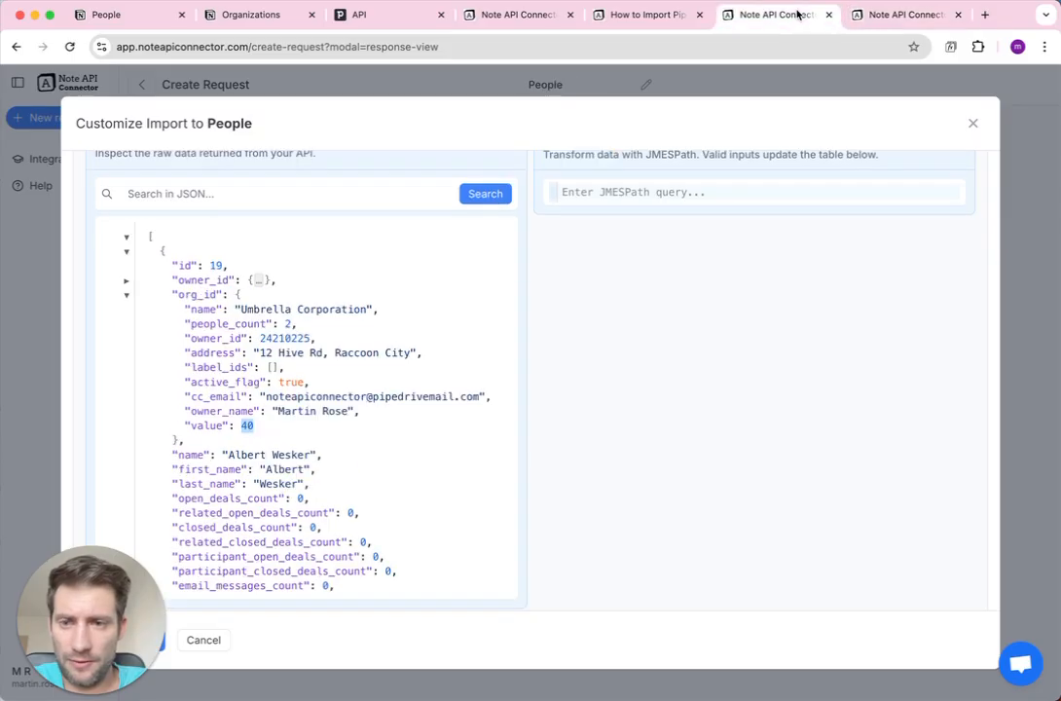
left_click_drag(257, 307, 339, 308)
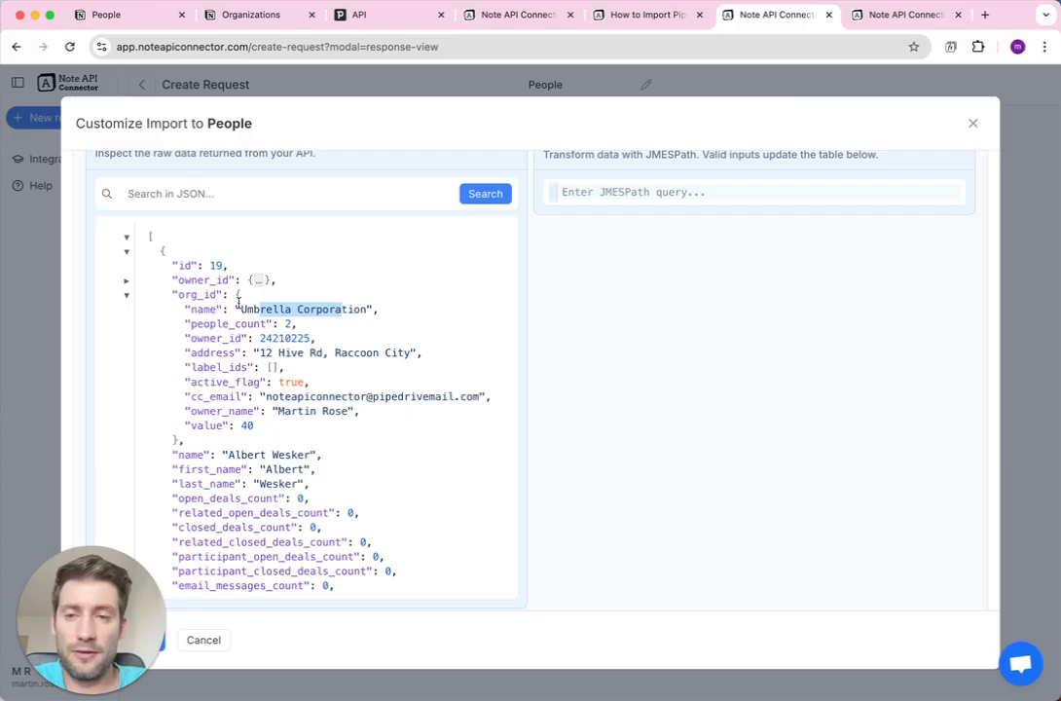
double_click(192, 294)
double_click(207, 425)
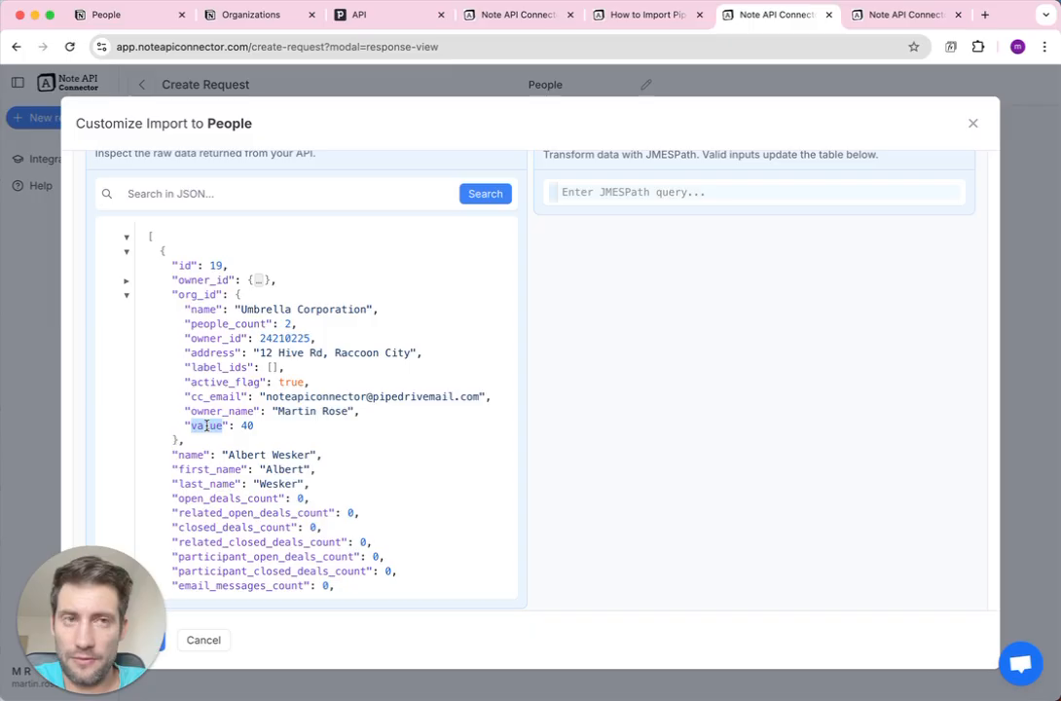
left_click(859, 22)
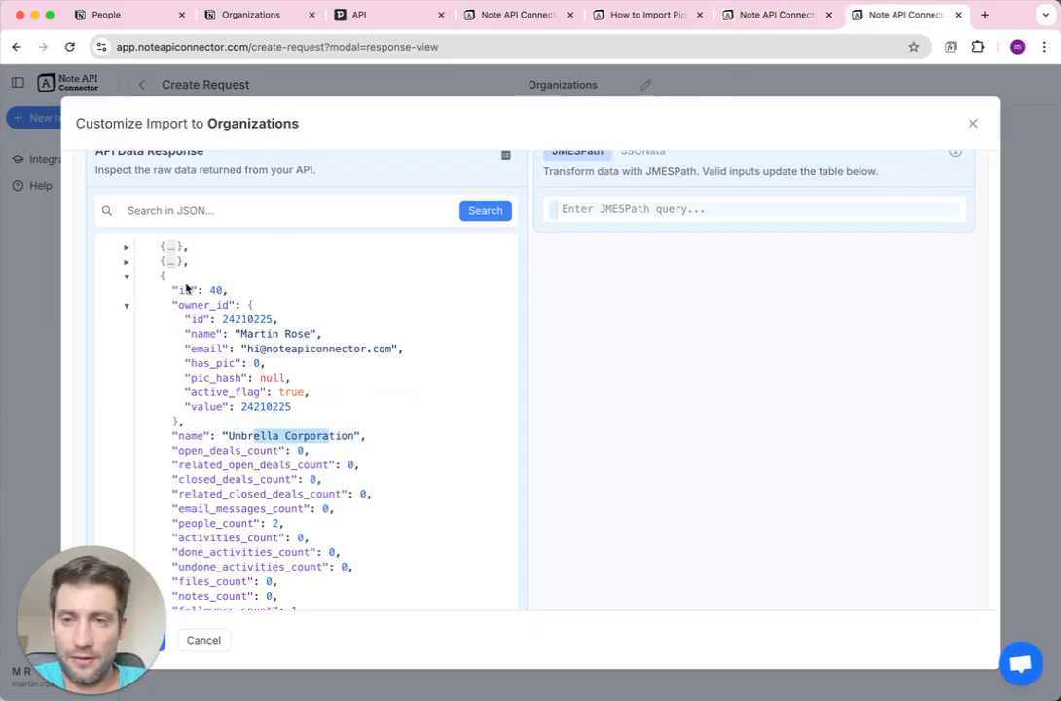
mouse_move(172, 289)
left_mouse_down()
mouse_move(210, 292)
mouse_move(192, 294)
left_mouse_up()
left_click(234, 331)
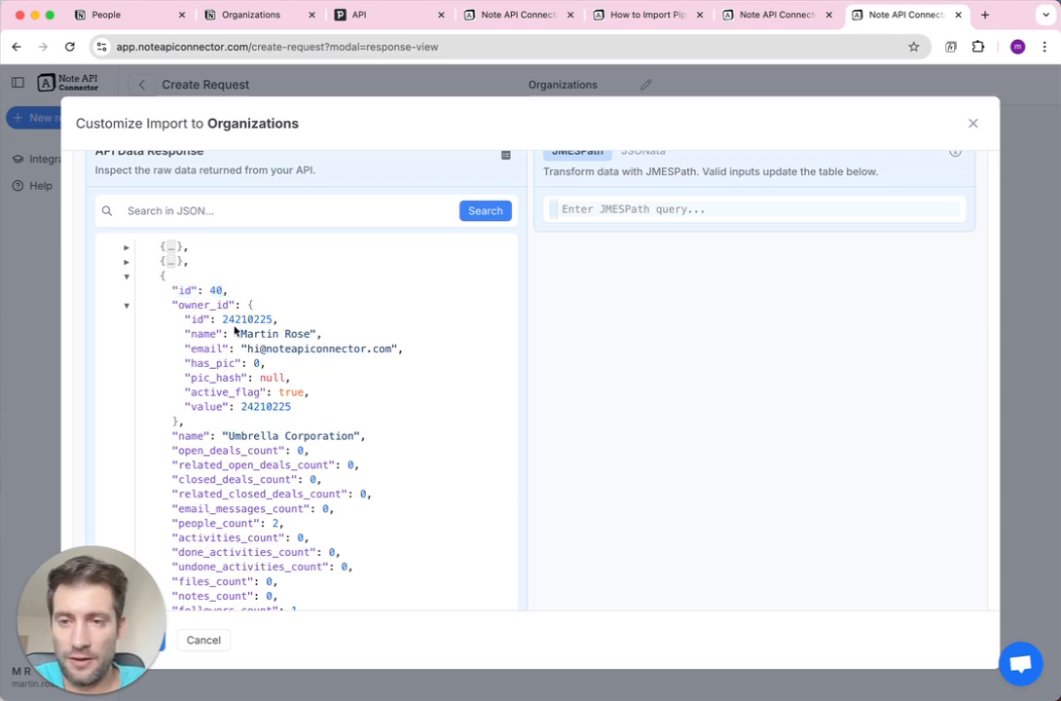
left_click(126, 275)
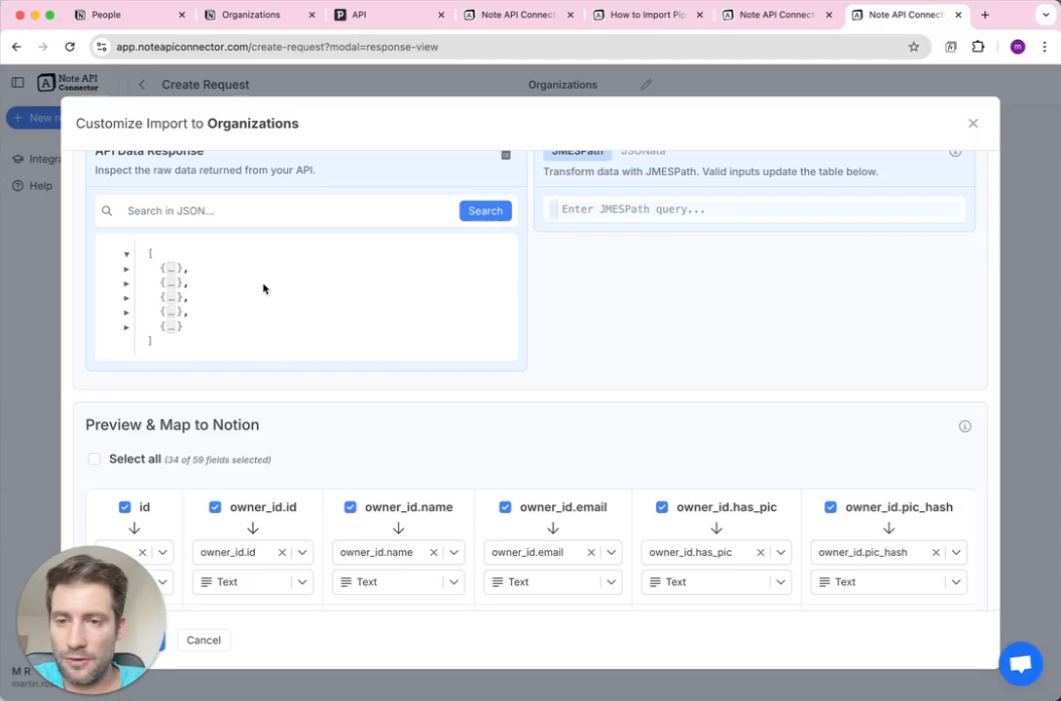
Deselect all fields, then include id and name, mapping name to the Notion Name property.
scroll(263, 289, "down", 3)
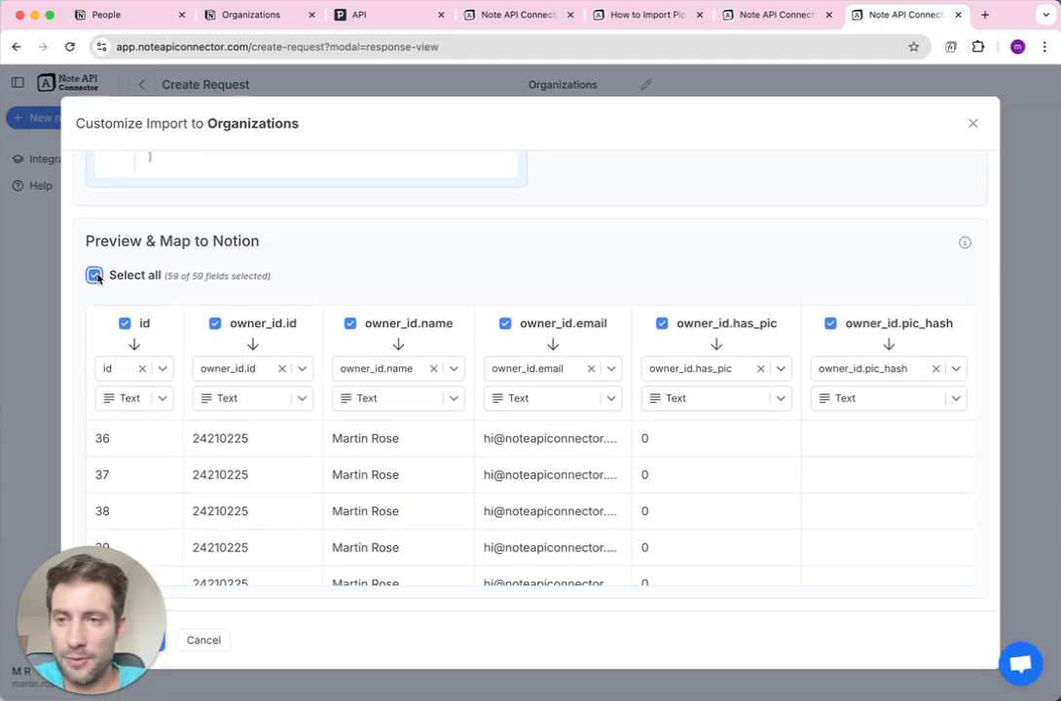
left_click(95, 276)
left_click(124, 323)
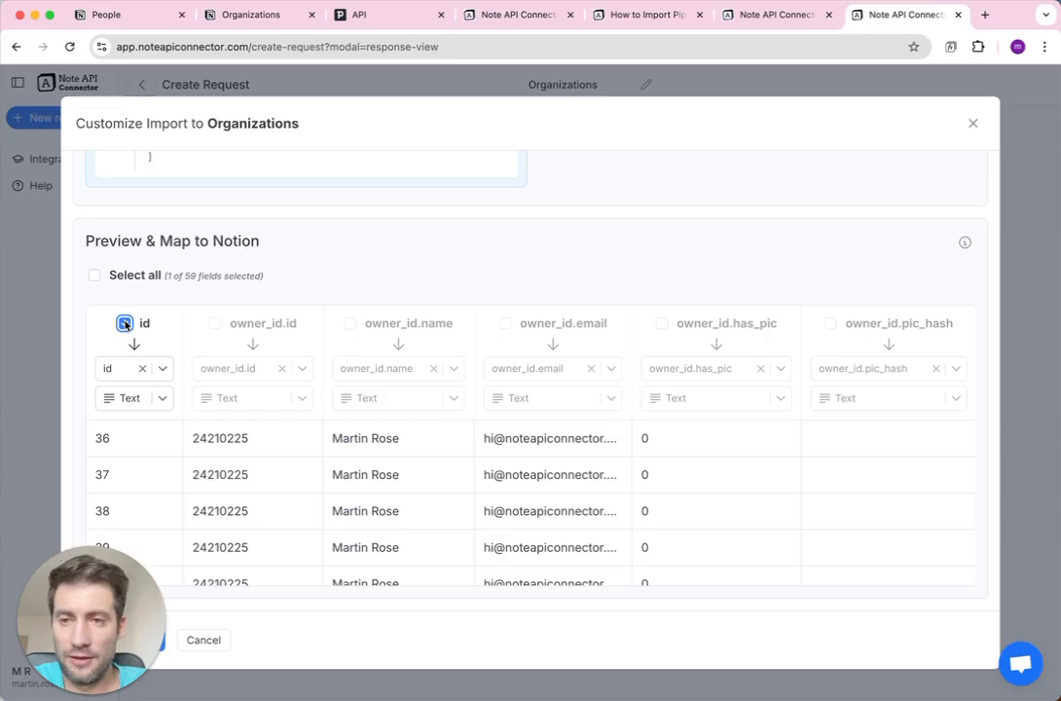
scroll(318, 343, "right", 10)
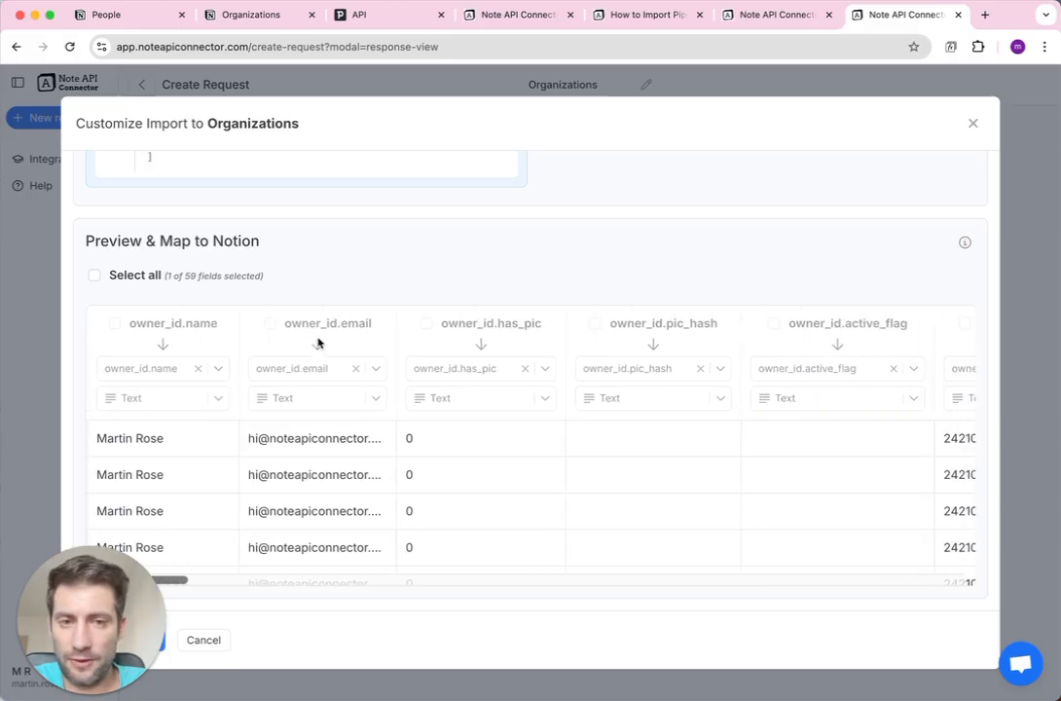
left_click(369, 324)
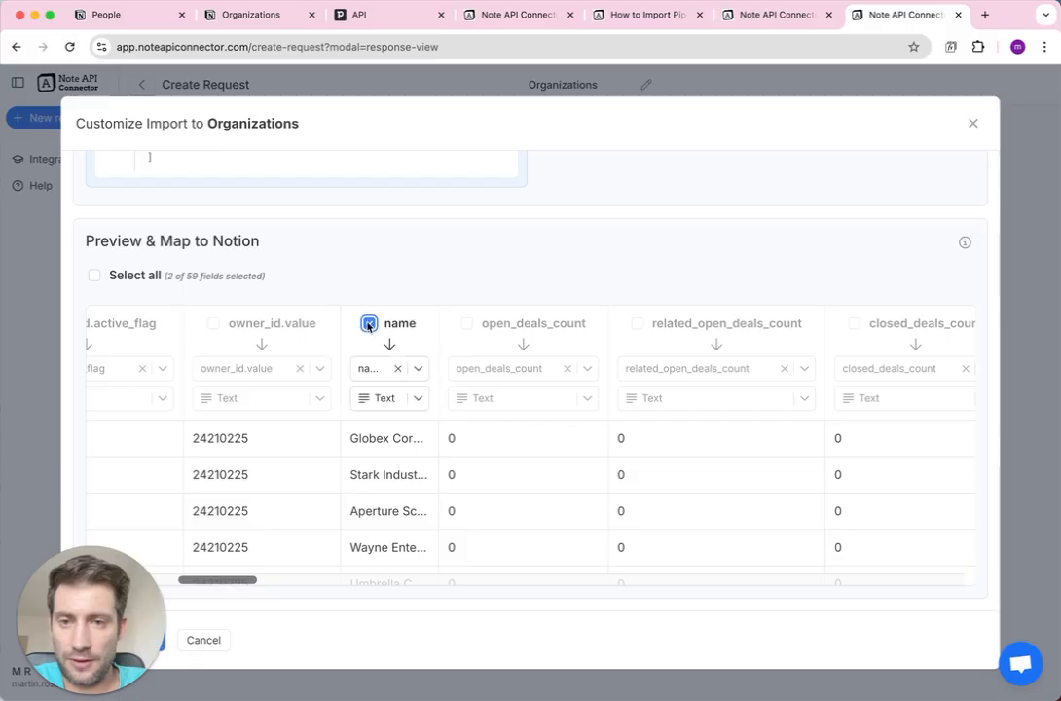
left_click(369, 368)
left_click(387, 421)
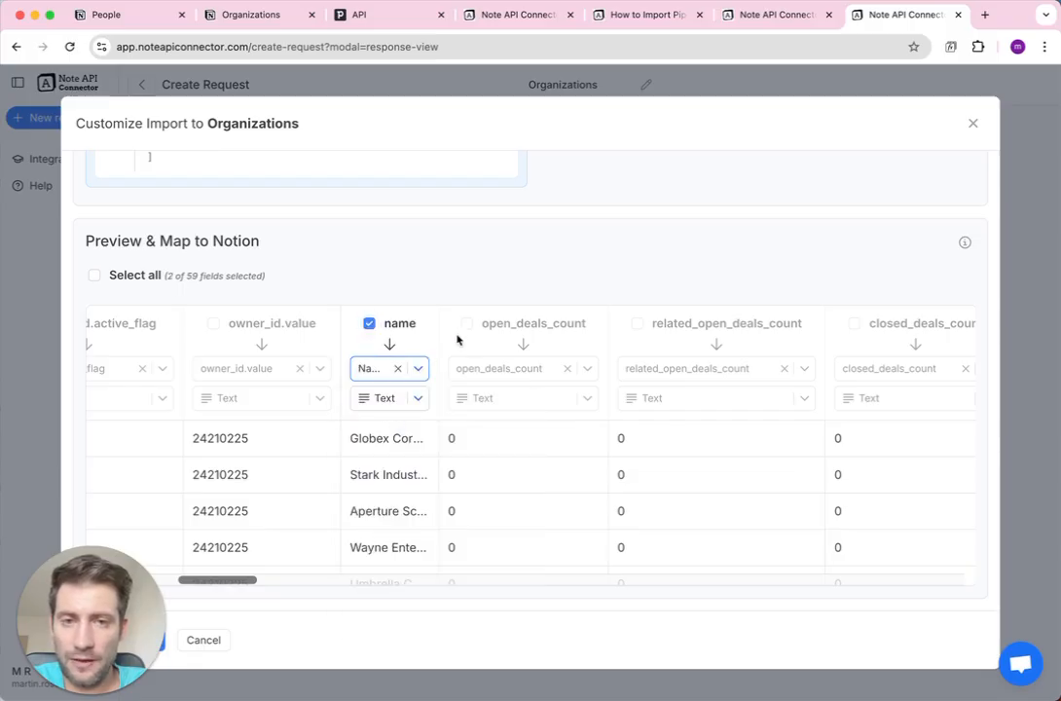
Include the website field as a Url property.
scroll(457, 339, "right", 20)
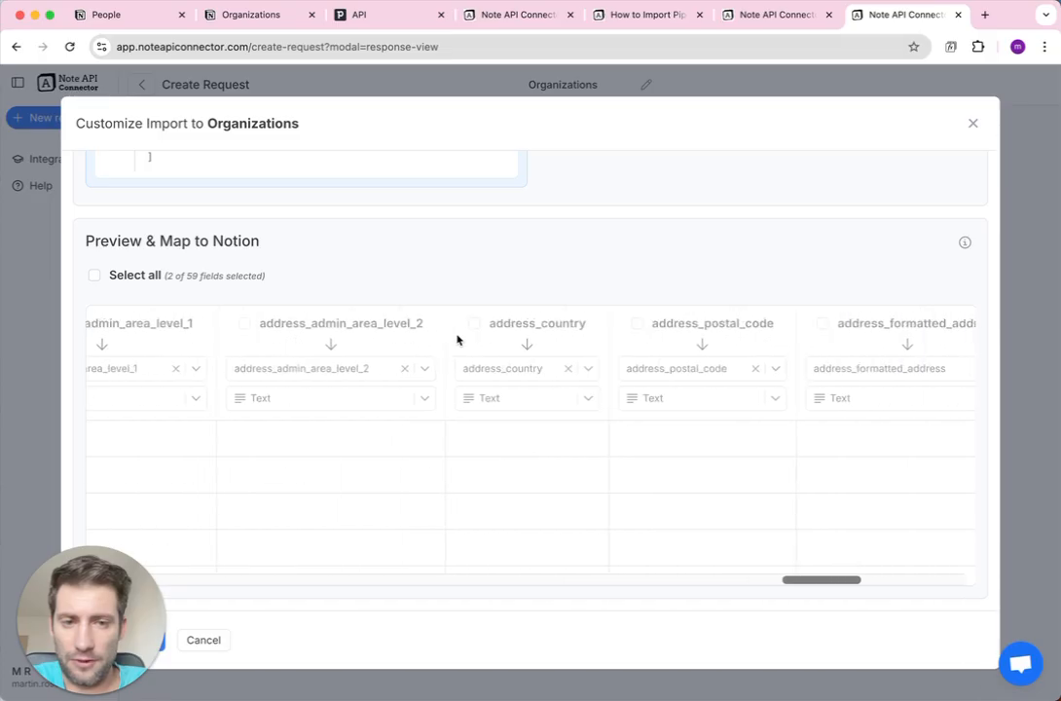
scroll(458, 339, "right", 10)
scroll(458, 339, "left", 10)
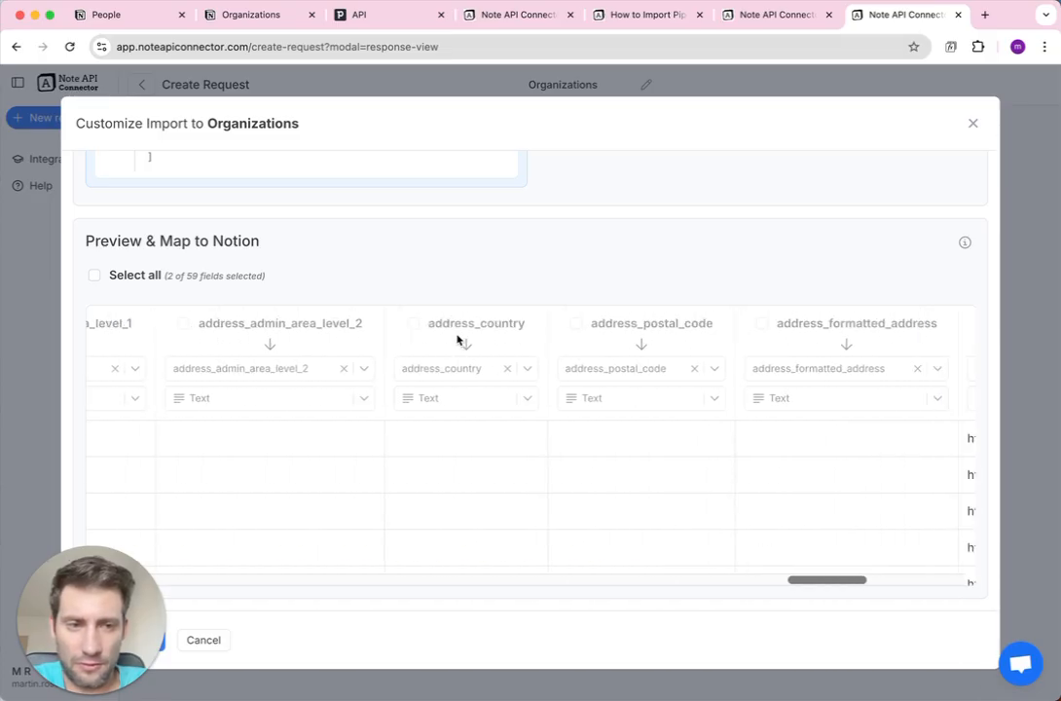
left_click(685, 323)
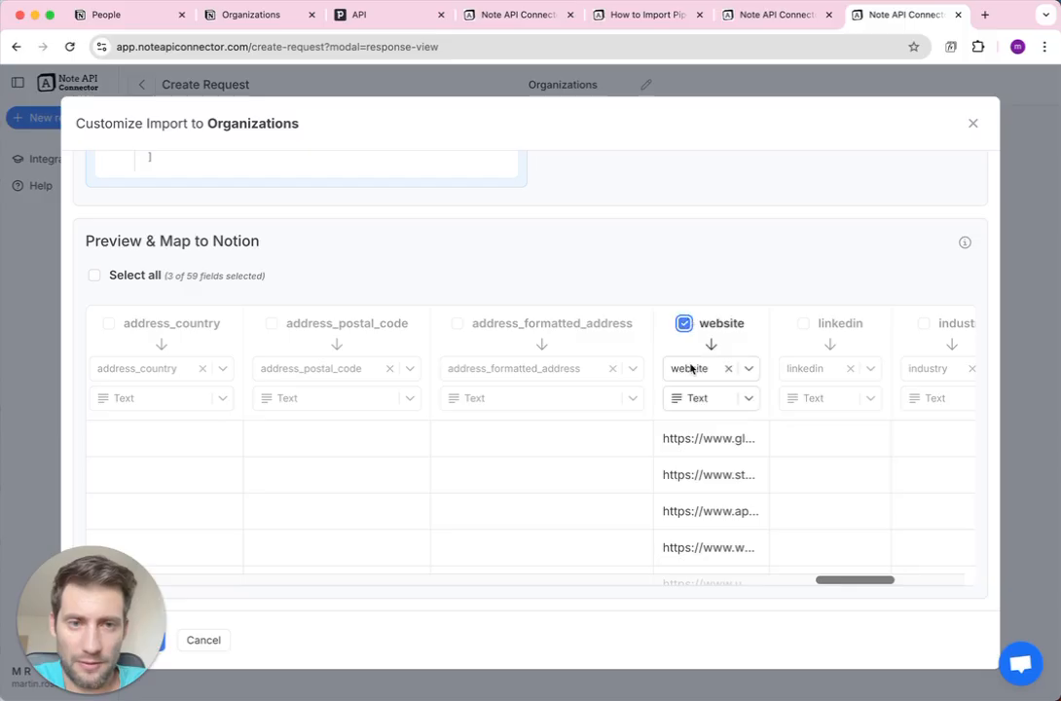
left_click(697, 397)
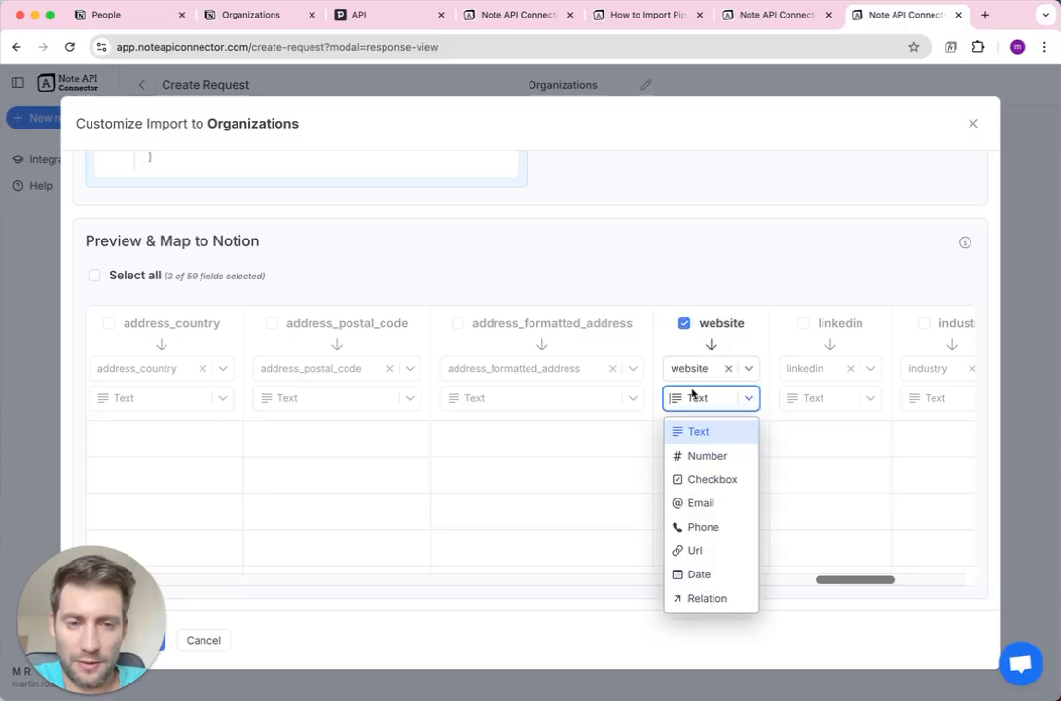
left_click(701, 550)
scroll(527, 448, "left", 10)
scroll(526, 448, "left", 15)
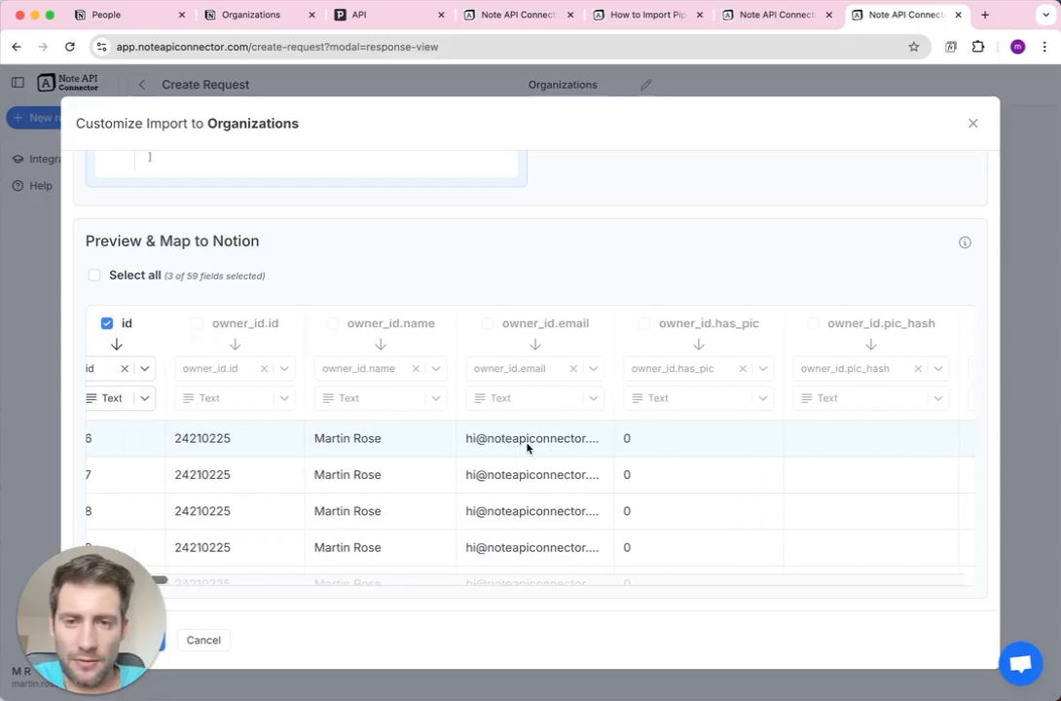
scroll(527, 446, "left", 2)
scroll(527, 444, "right", 8)
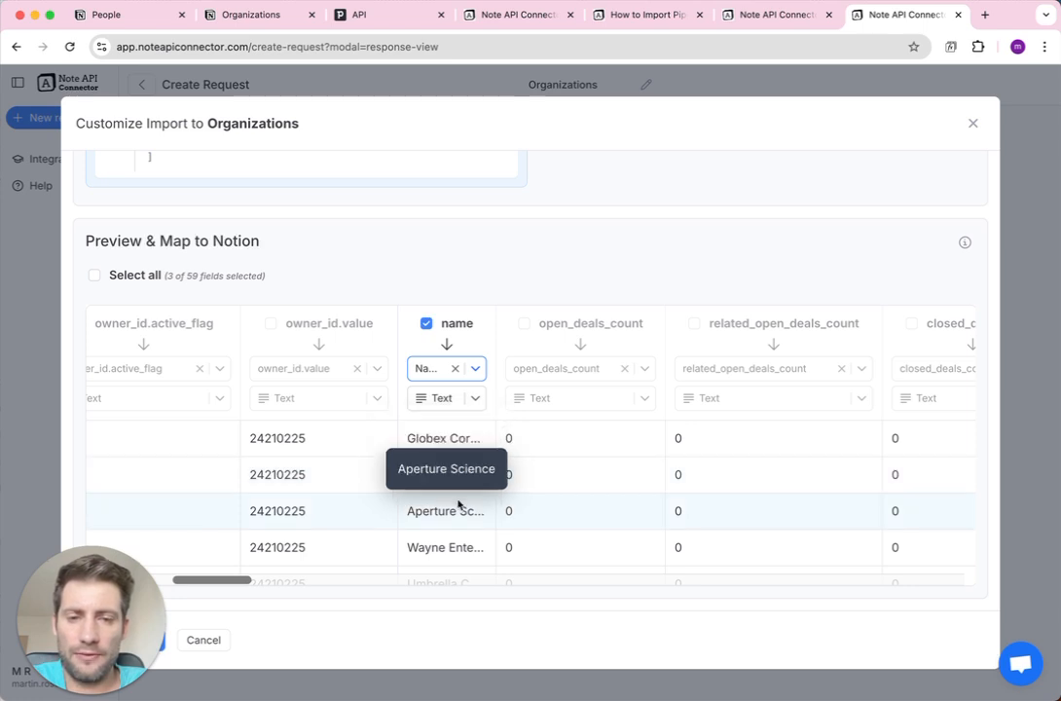
scroll(458, 504, "down", 2)
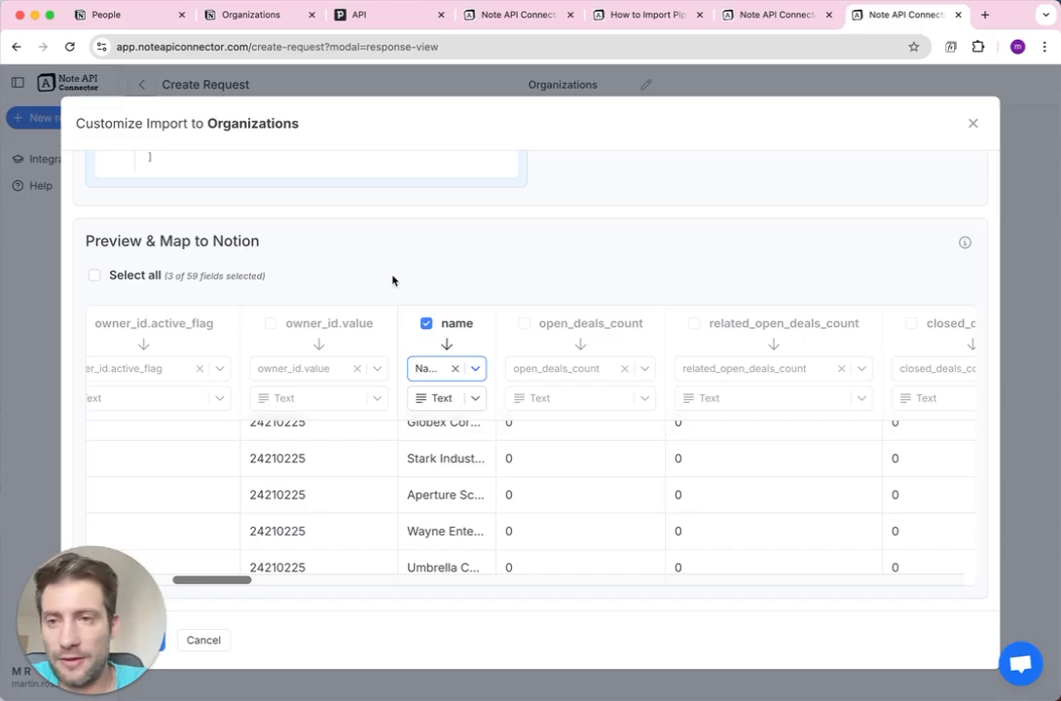
scroll(392, 280, "up", 4)
scroll(392, 280, "up", 2)
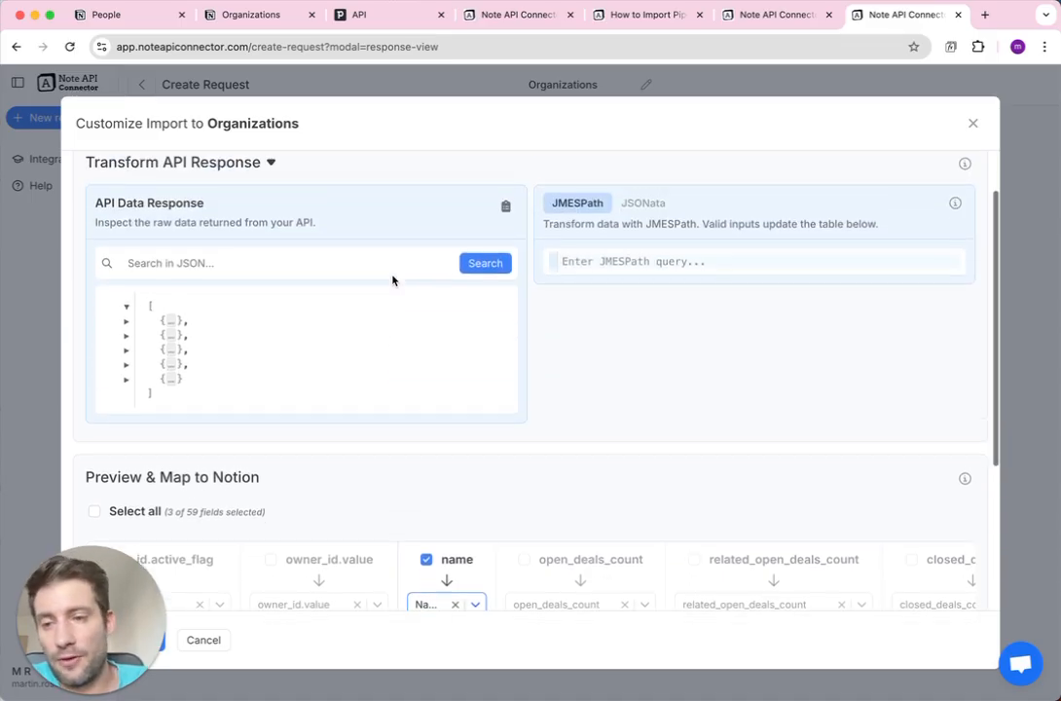
Set Import Settings write mode to Update, identifying existing records by the id field.
scroll(253, 205, "up", 3)
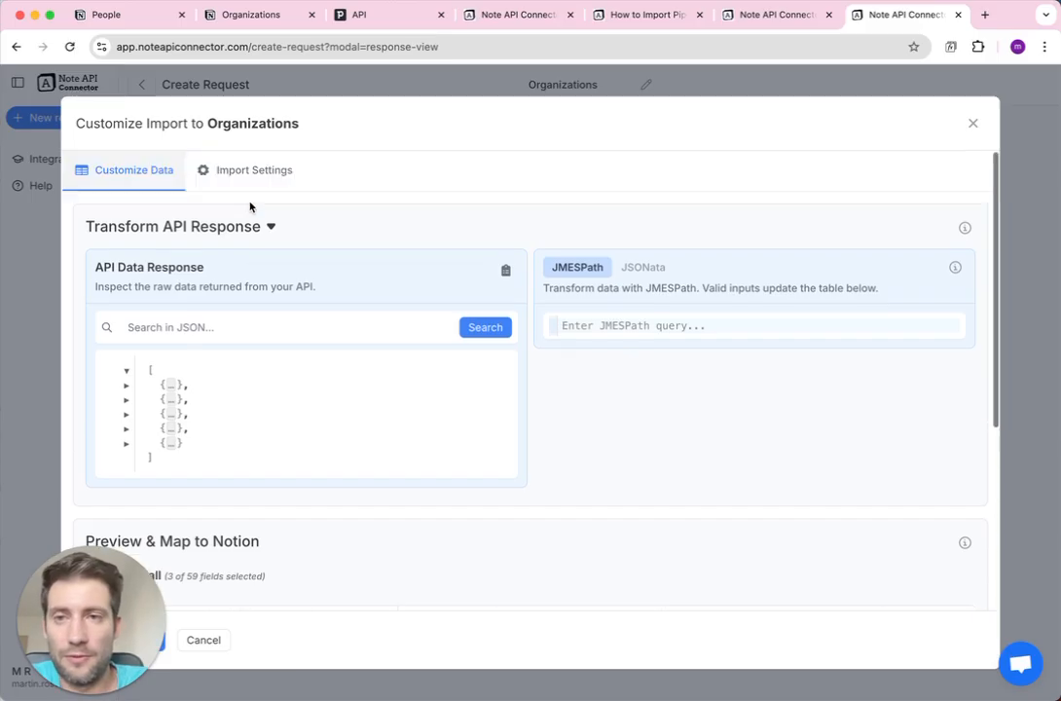
left_click(248, 180)
left_click(174, 334)
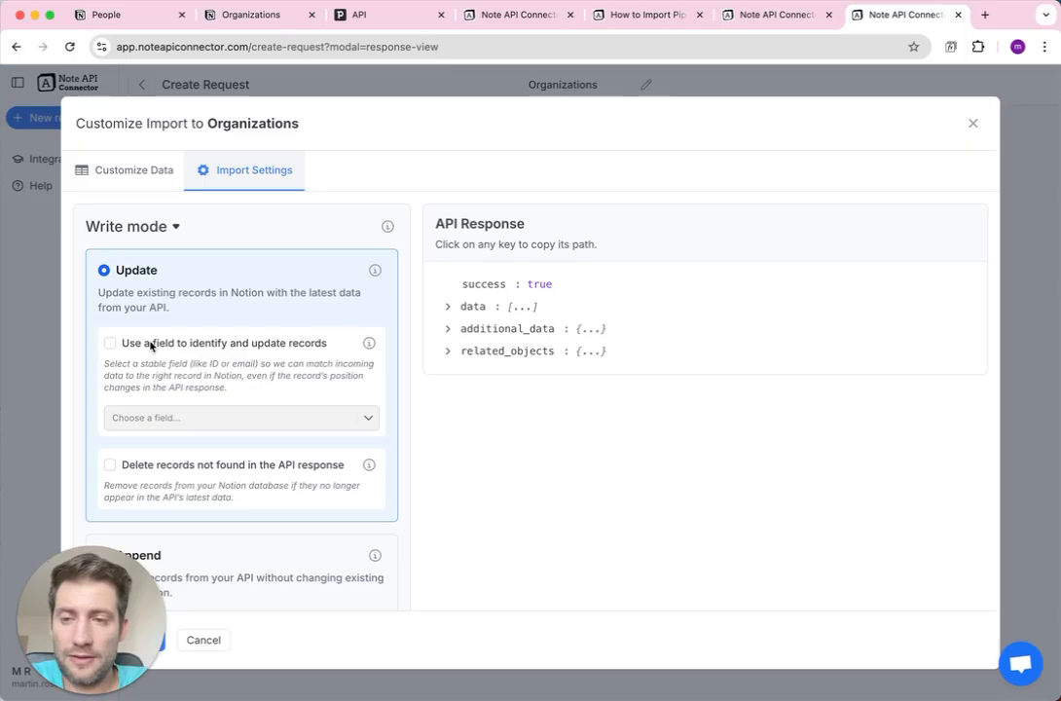
scroll(151, 346, "down", 1)
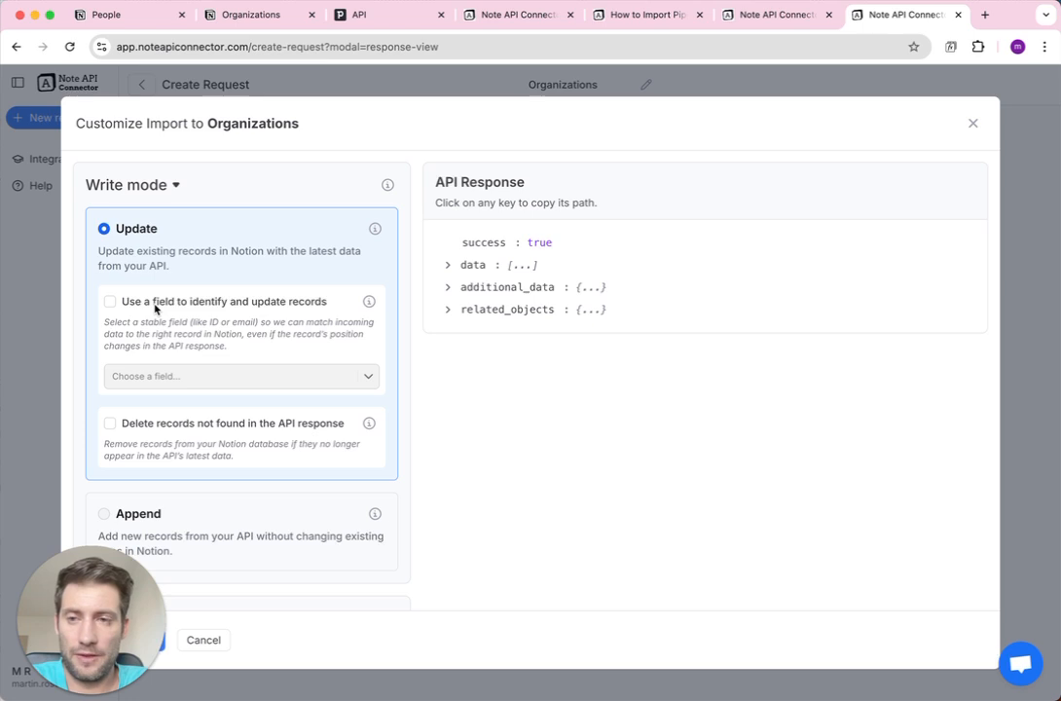
left_click(155, 303)
left_click(171, 374)
left_click(171, 407)
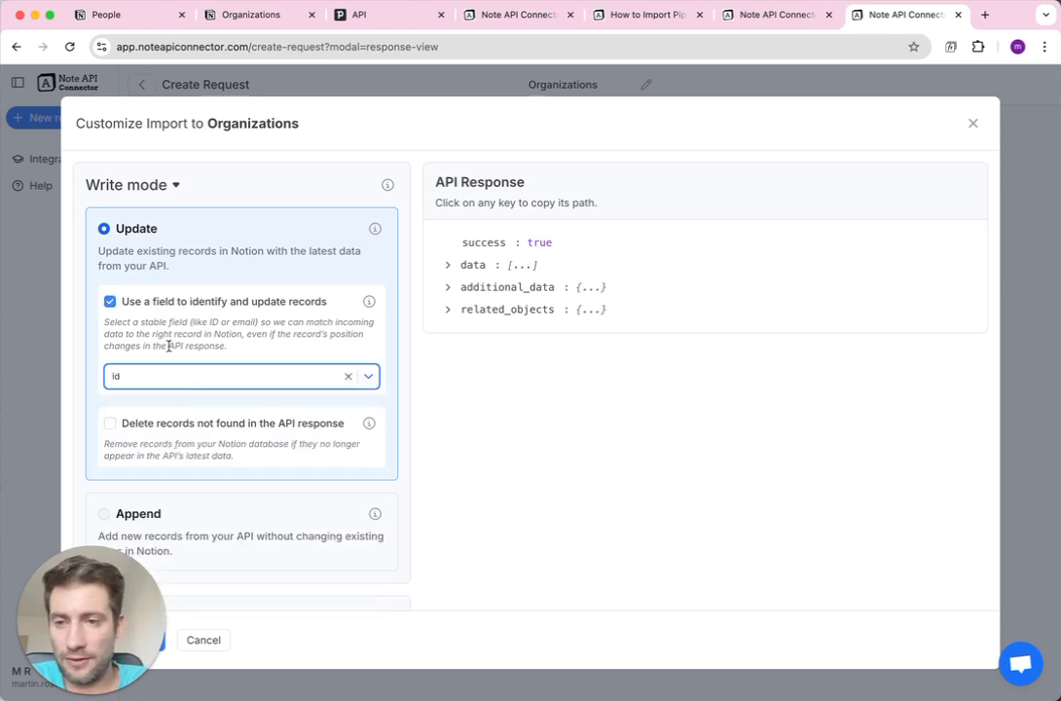
Save & Import the Organizations request and check the Notion Organizations database.
scroll(168, 345, "down", 1)
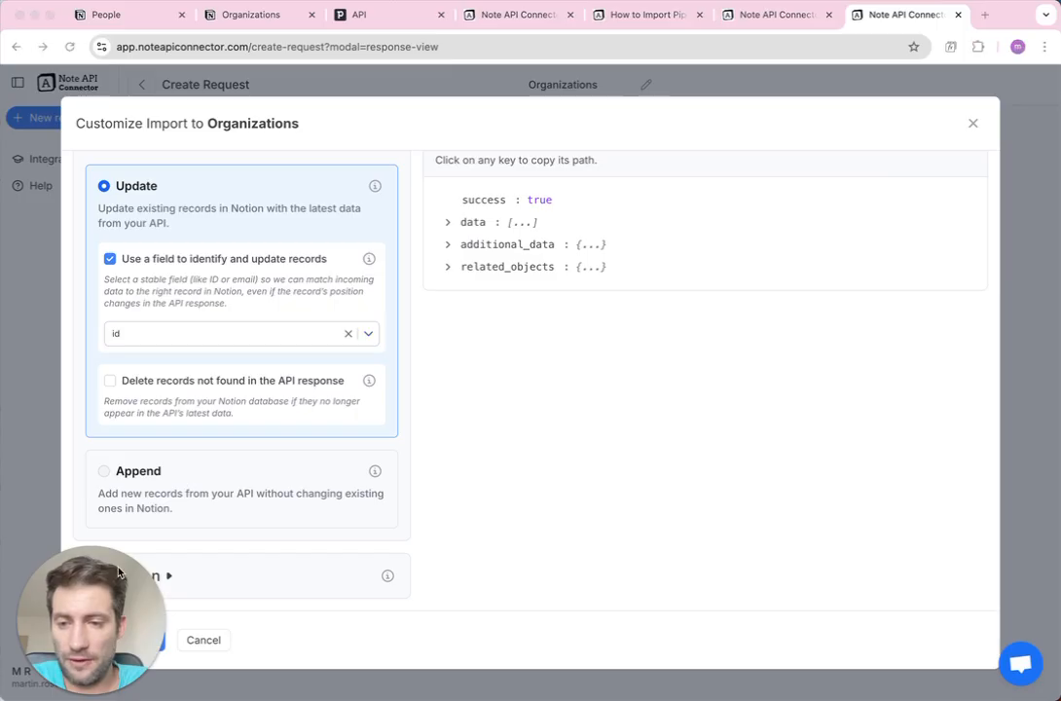
left_click_drag(118, 572, 112, 499)
left_click(140, 641)
left_click(137, 641)
left_click_drag(124, 511, 115, 565)
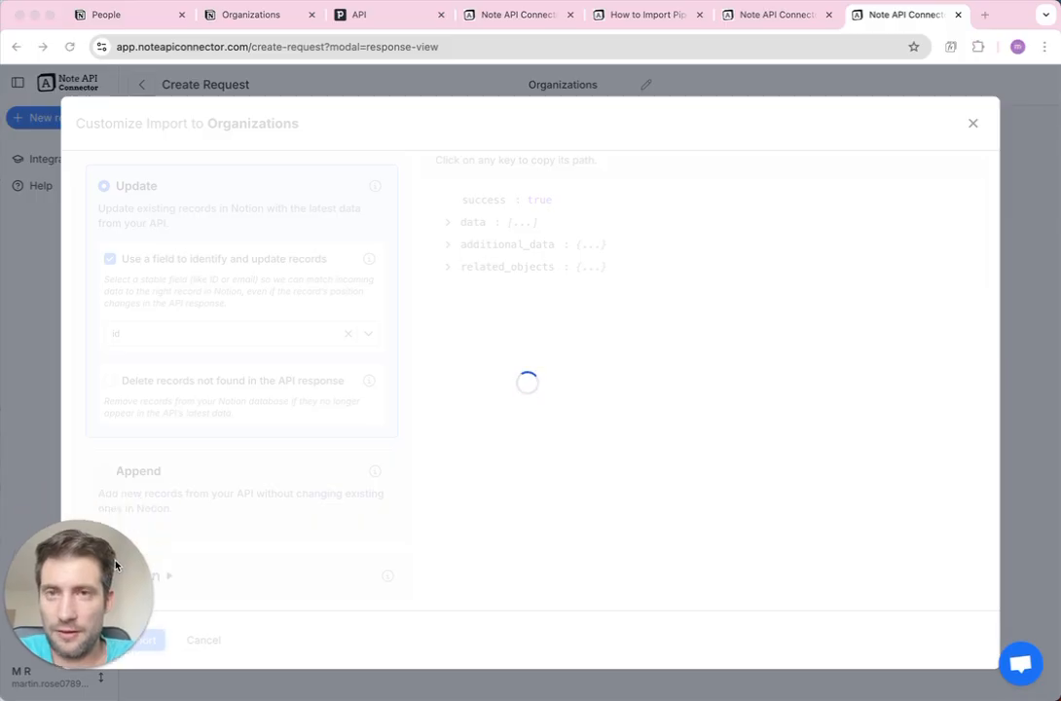
left_click(261, 14)
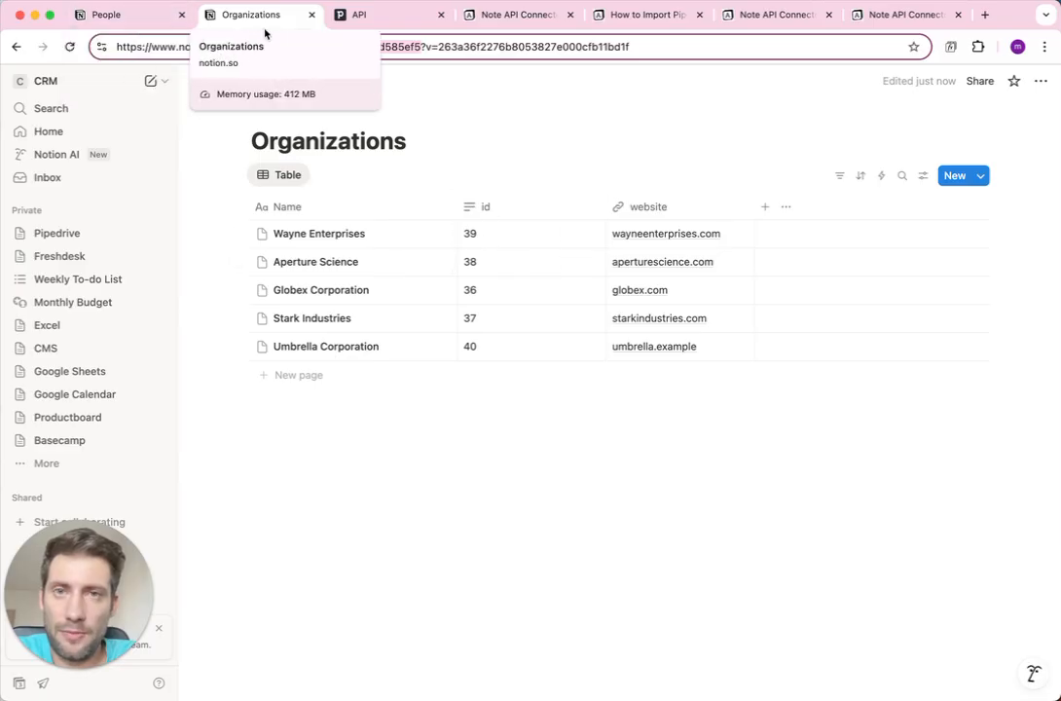
Return from Notion to the People request in Note API Connector.
left_click(749, 15)
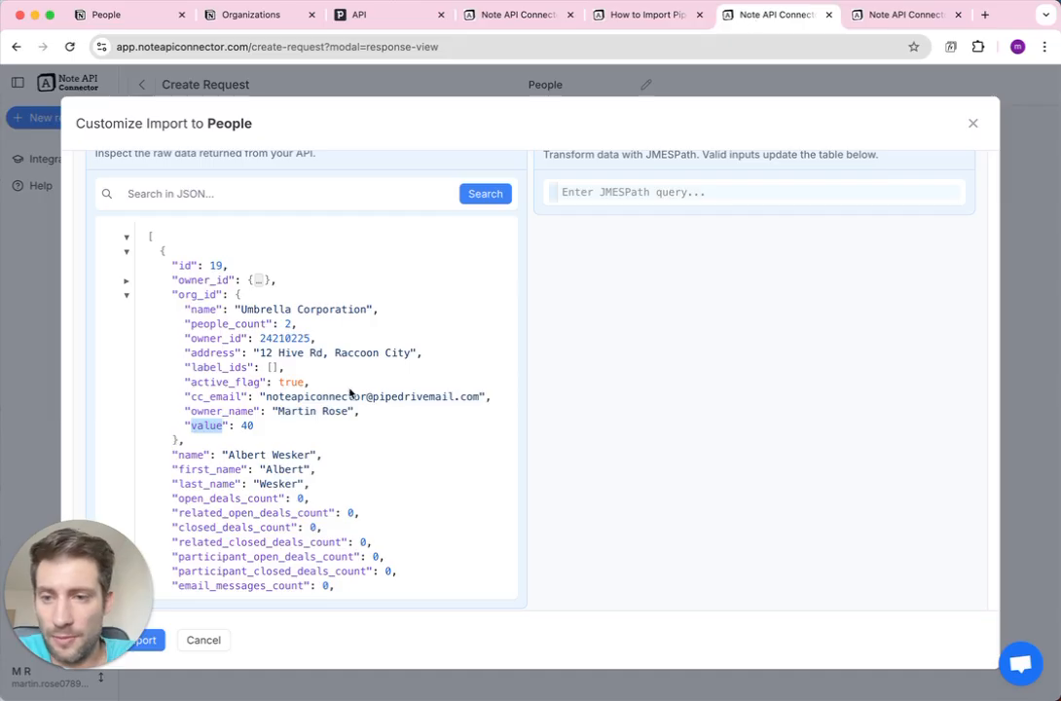
Collapse the raw JSON response and clear all fields, keeping only id selected.
left_click(127, 239)
scroll(211, 336, "down", 3)
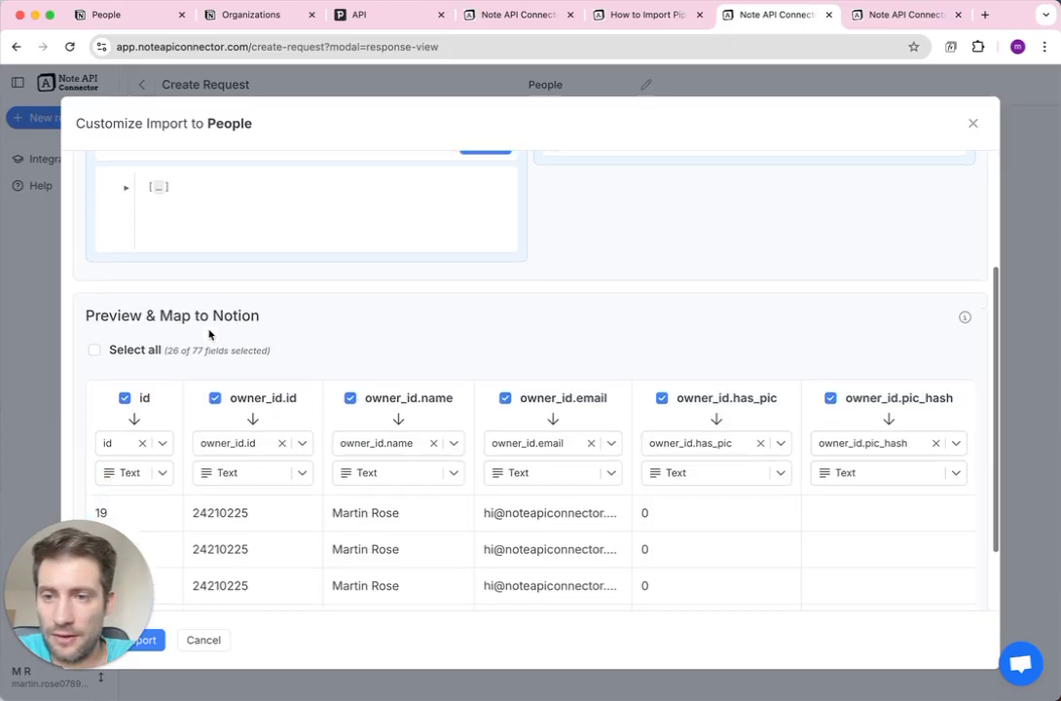
left_click(95, 259)
left_click(95, 259)
left_click(125, 308)
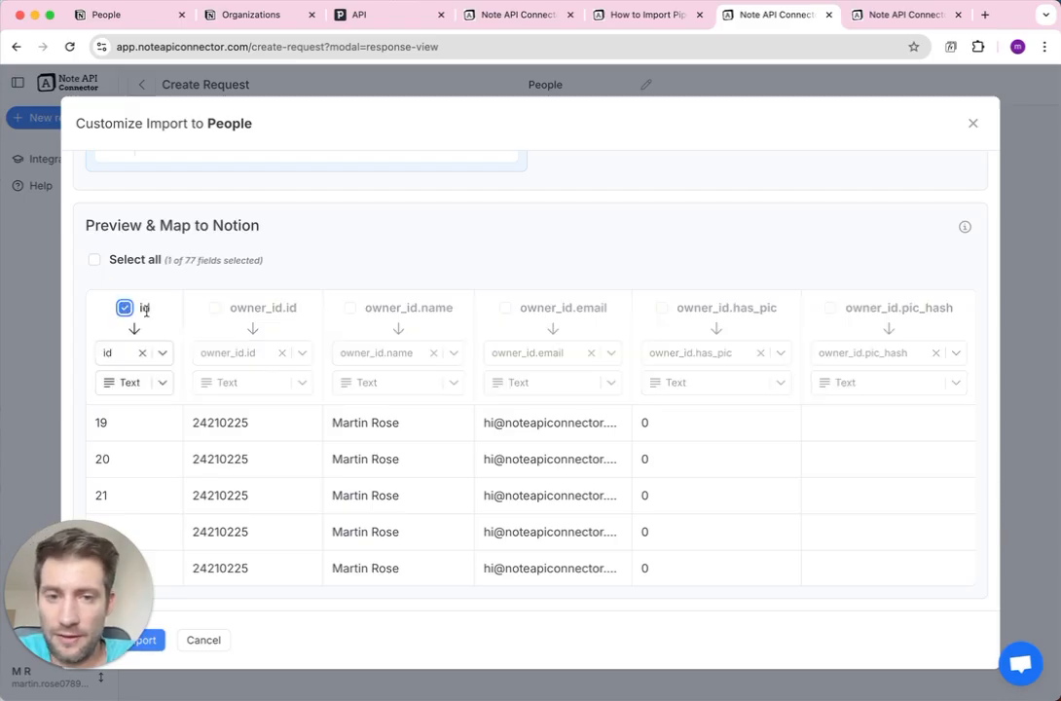
Include the name field and map it to Notion's Name property.
scroll(417, 415, "right", 10)
scroll(417, 415, "right", 8)
scroll(417, 414, "right", 10)
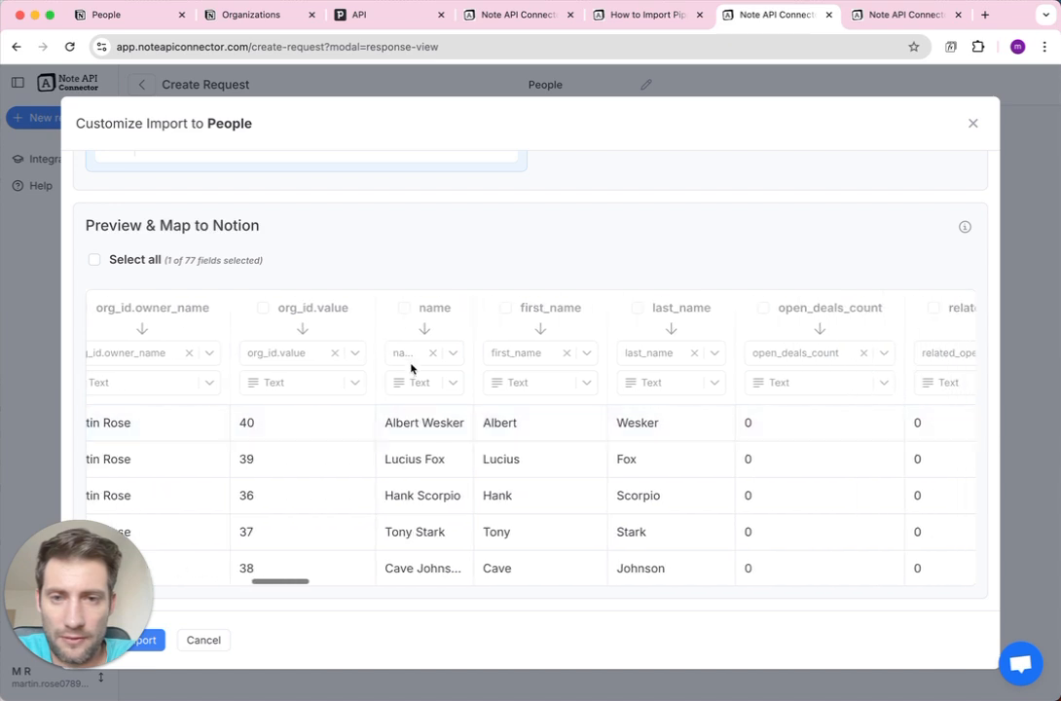
left_click(404, 307)
left_click(407, 353)
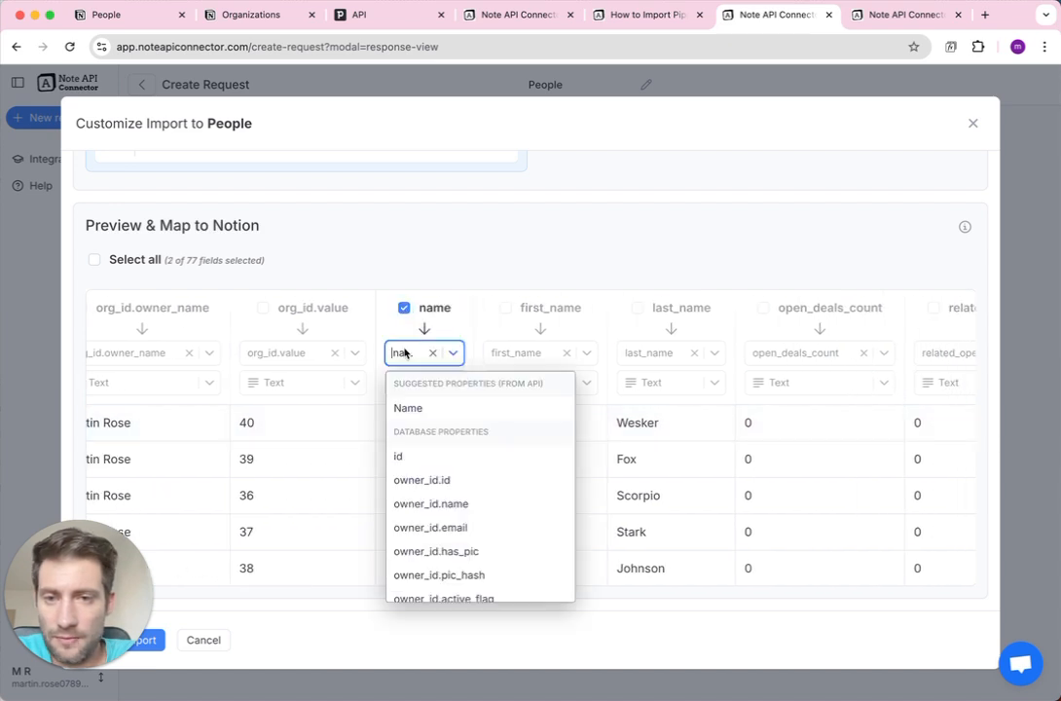
left_click(418, 410)
Find org_id.value with a page search and include it in the import.
scroll(516, 458, "right", 15)
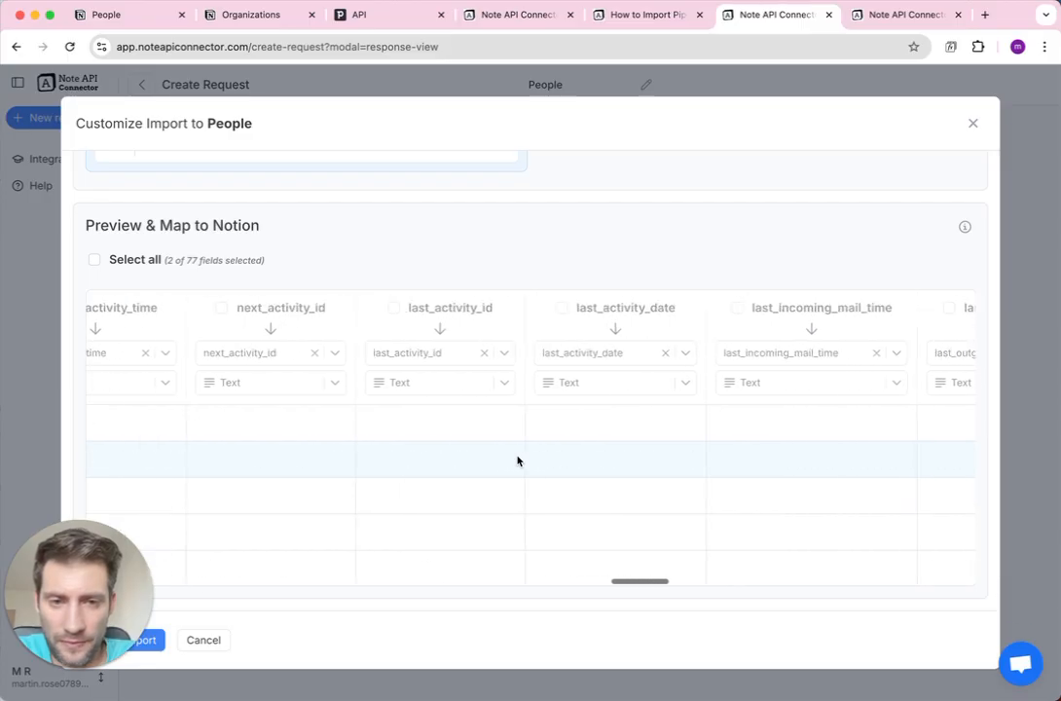
scroll(517, 460, "right", 15)
scroll(517, 461, "right", 3)
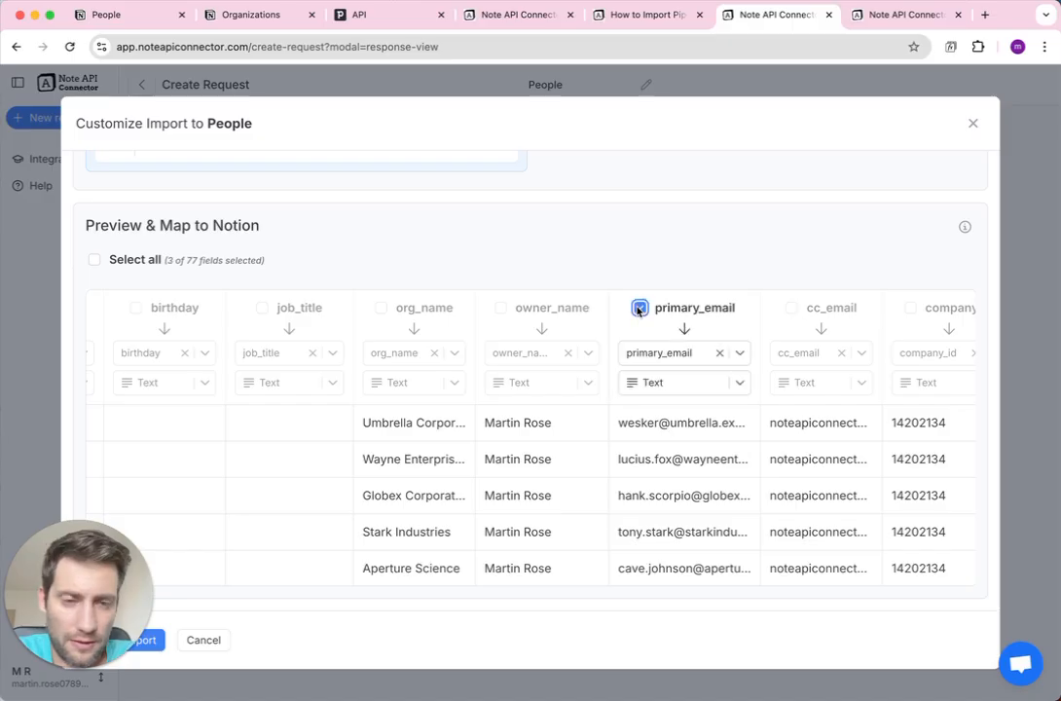
scroll(454, 377, "right", 5)
scroll(454, 377, "left", 15)
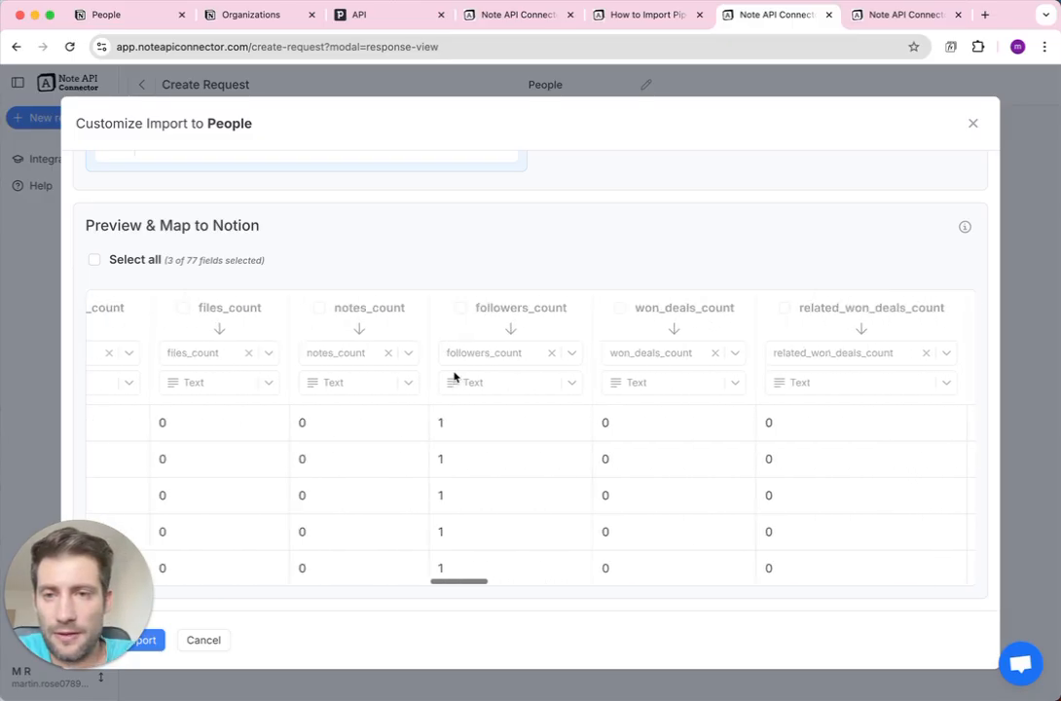
scroll(454, 377, "left", 10)
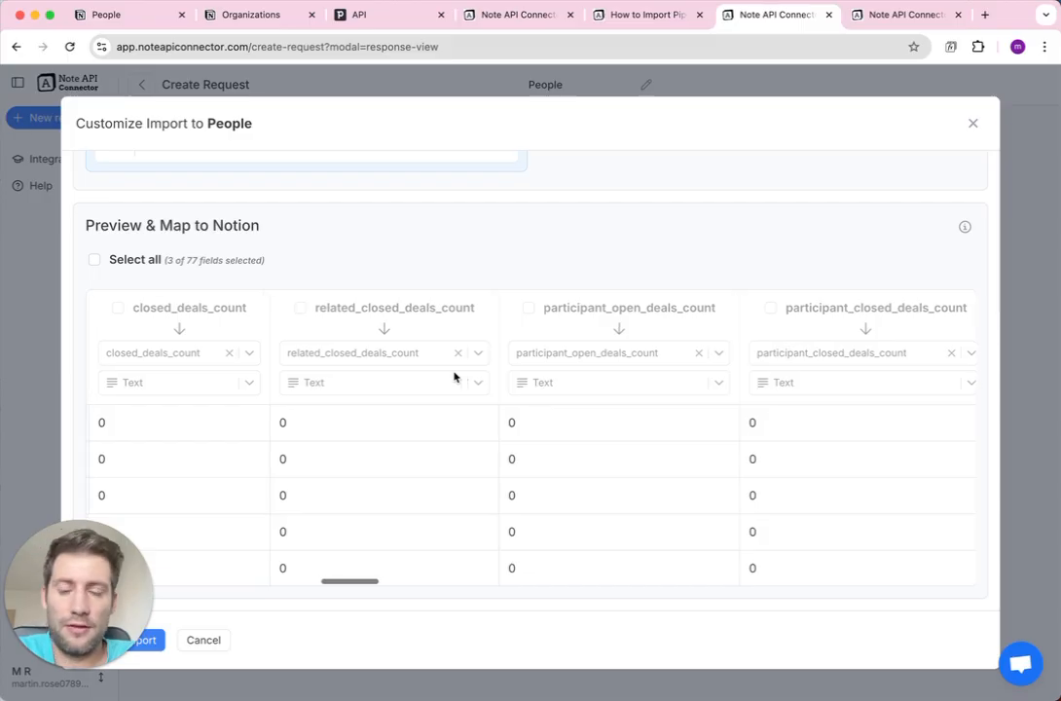
scroll(454, 377, "left", 10)
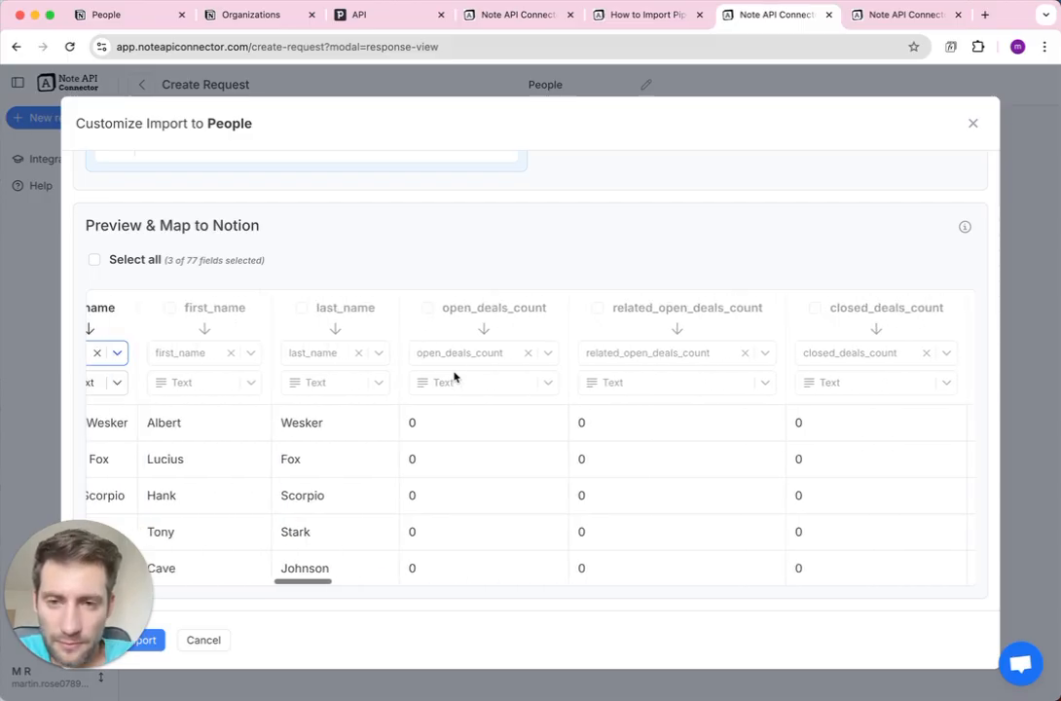
scroll(454, 377, "left", 10)
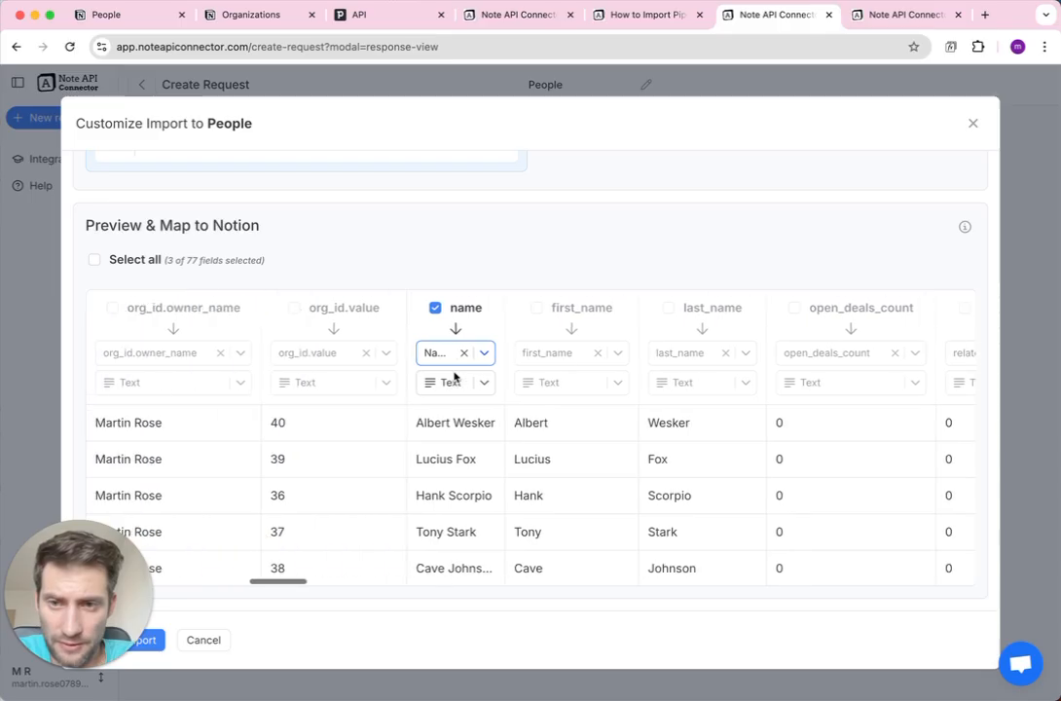
scroll(454, 377, "left", 10)
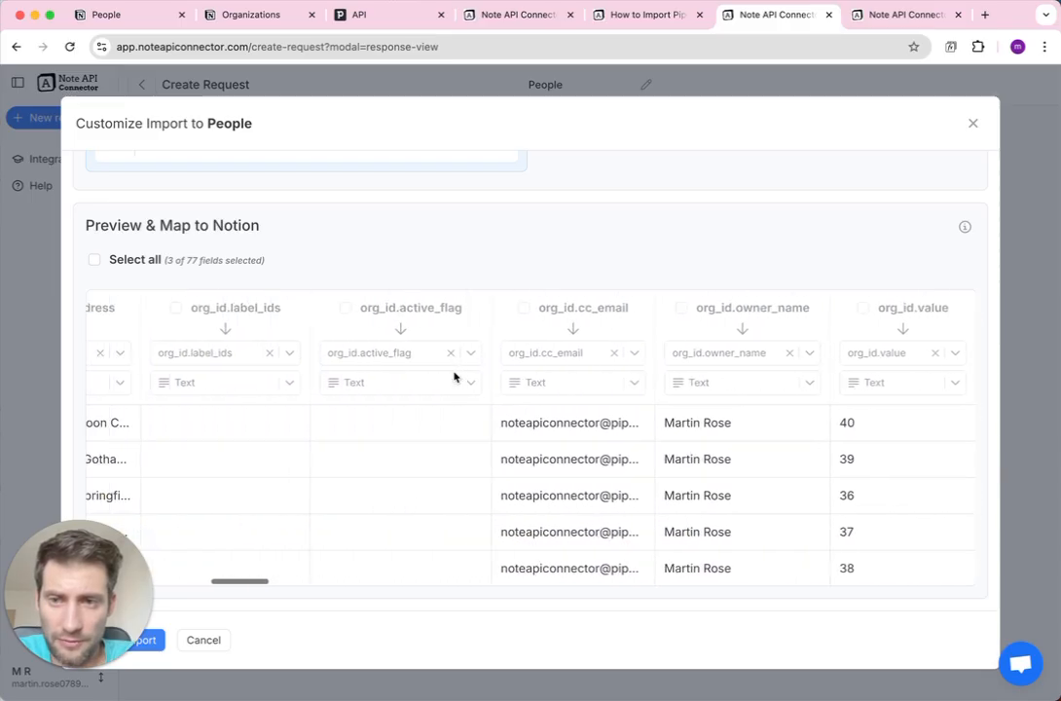
scroll(454, 377, "left", 3)
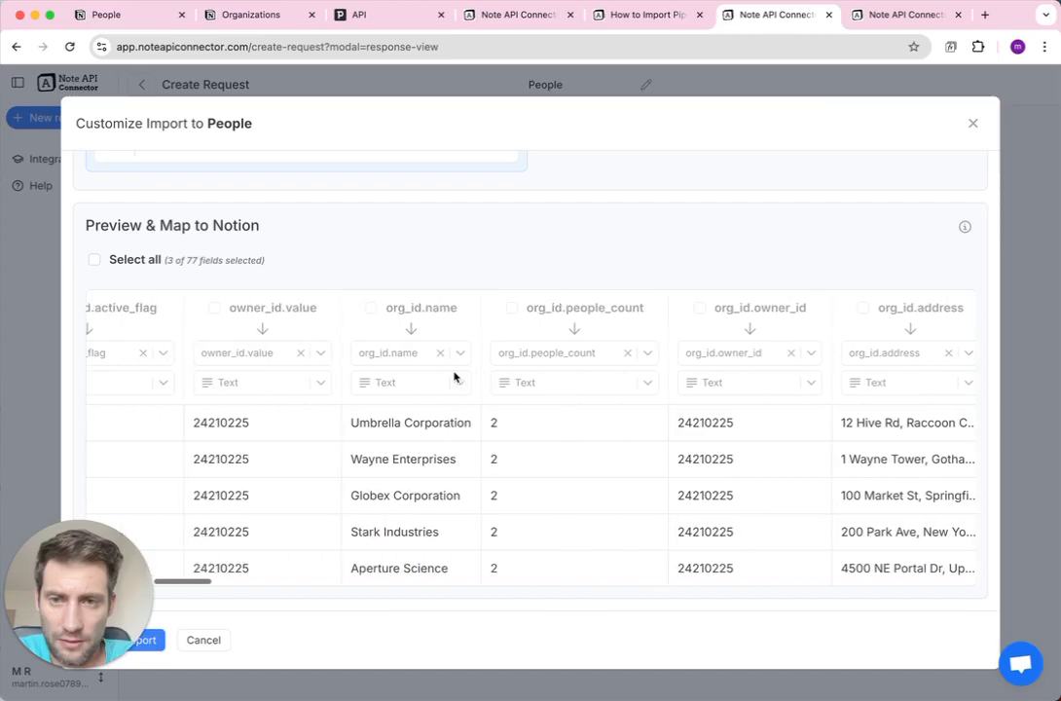
scroll(454, 377, "left", 3)
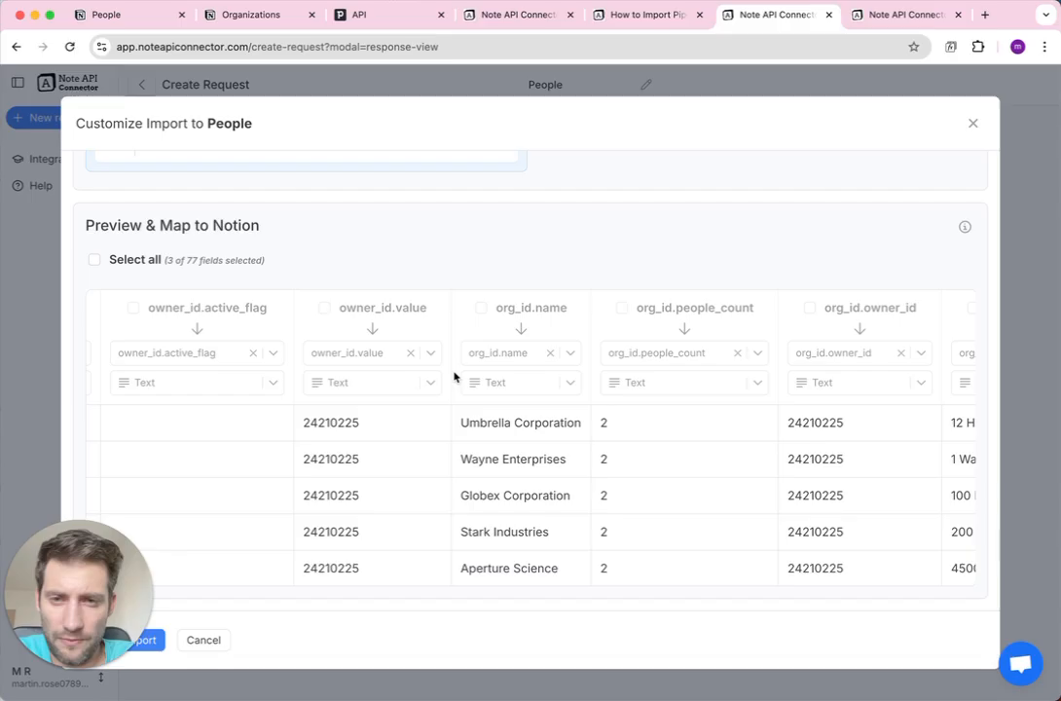
scroll(454, 376, "right", 10)
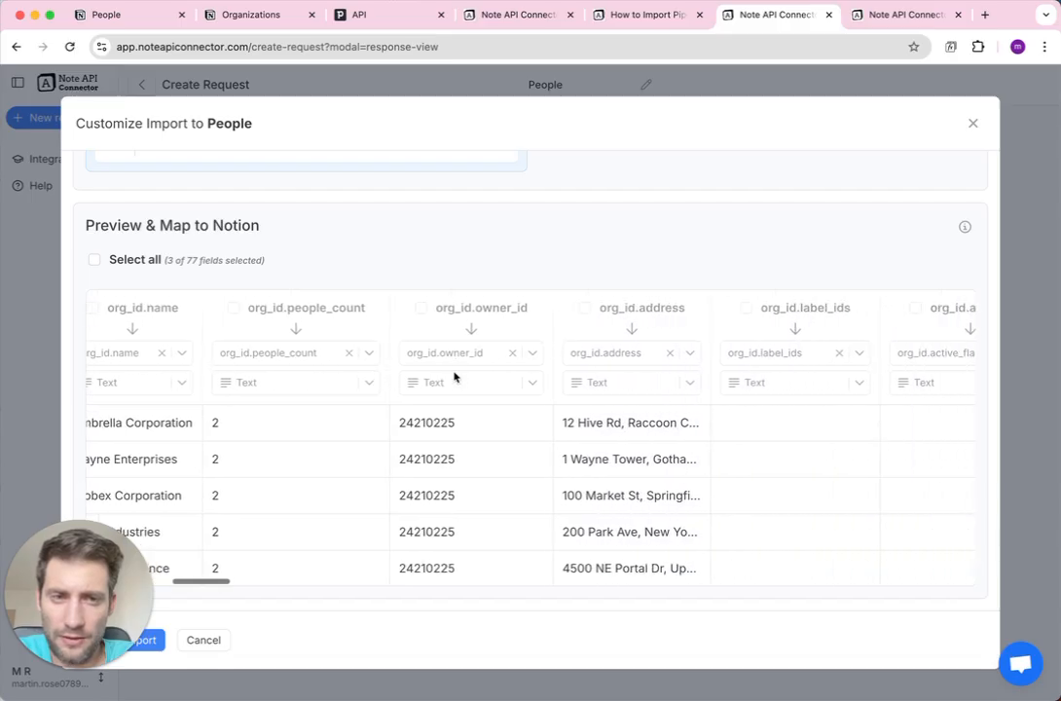
scroll(454, 377, "right", 2)
key("ctrl+f")
type("or")
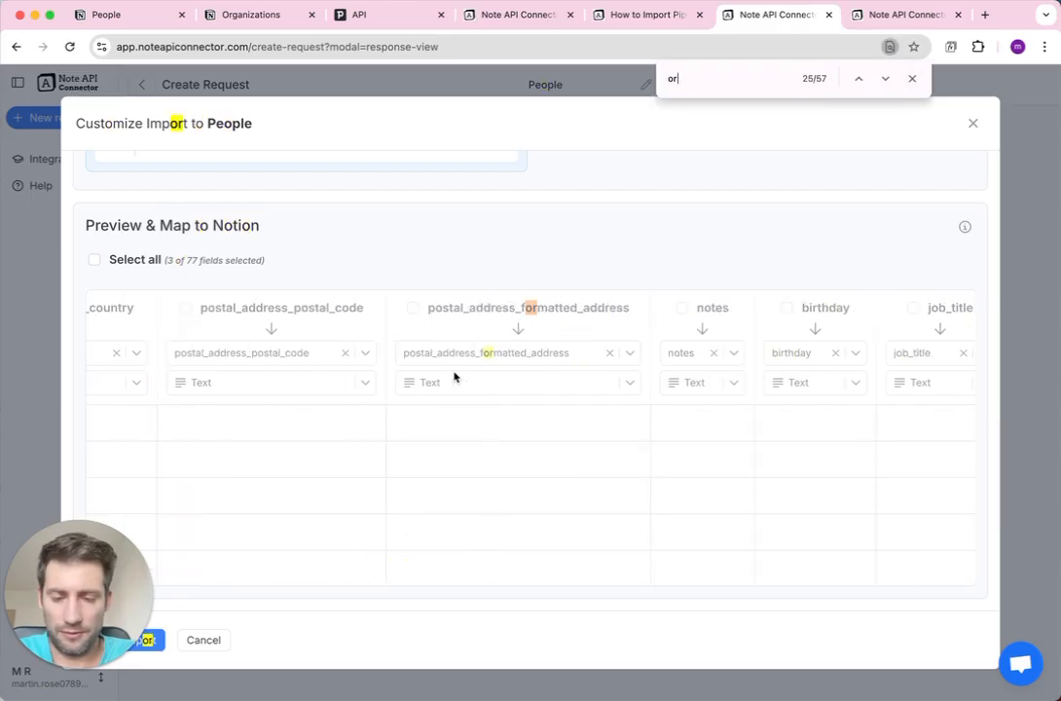
type("g.value")
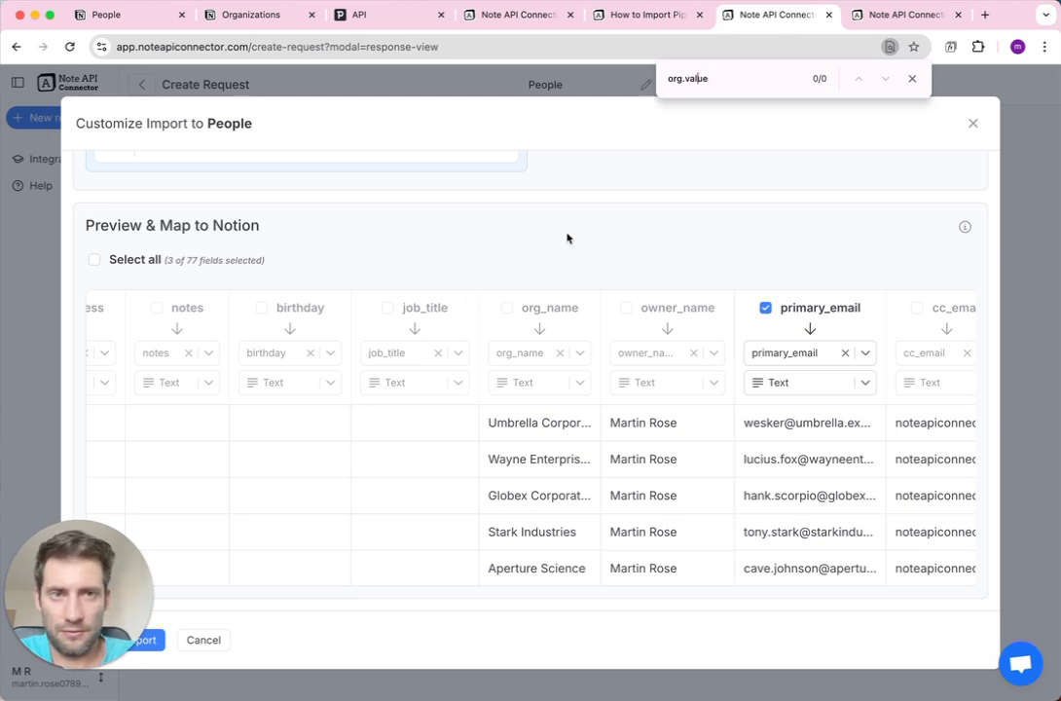
key("Left")
key("Left")
key("Left")
key("Left")
key("Left")
key("Left")
type("_id")
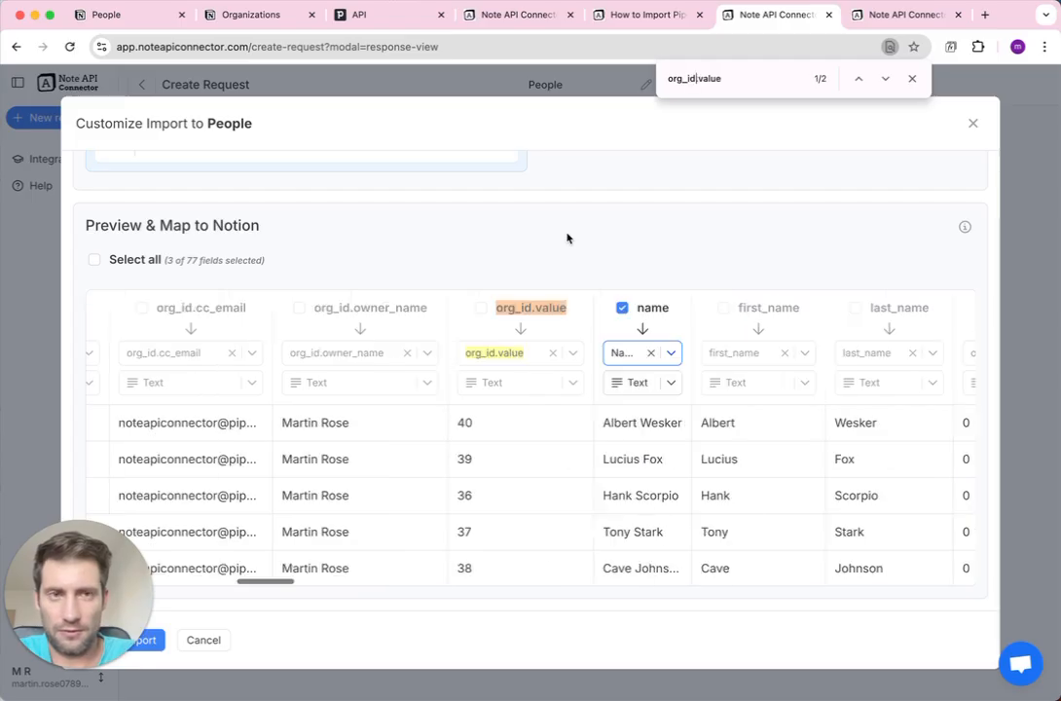
left_click(480, 308)
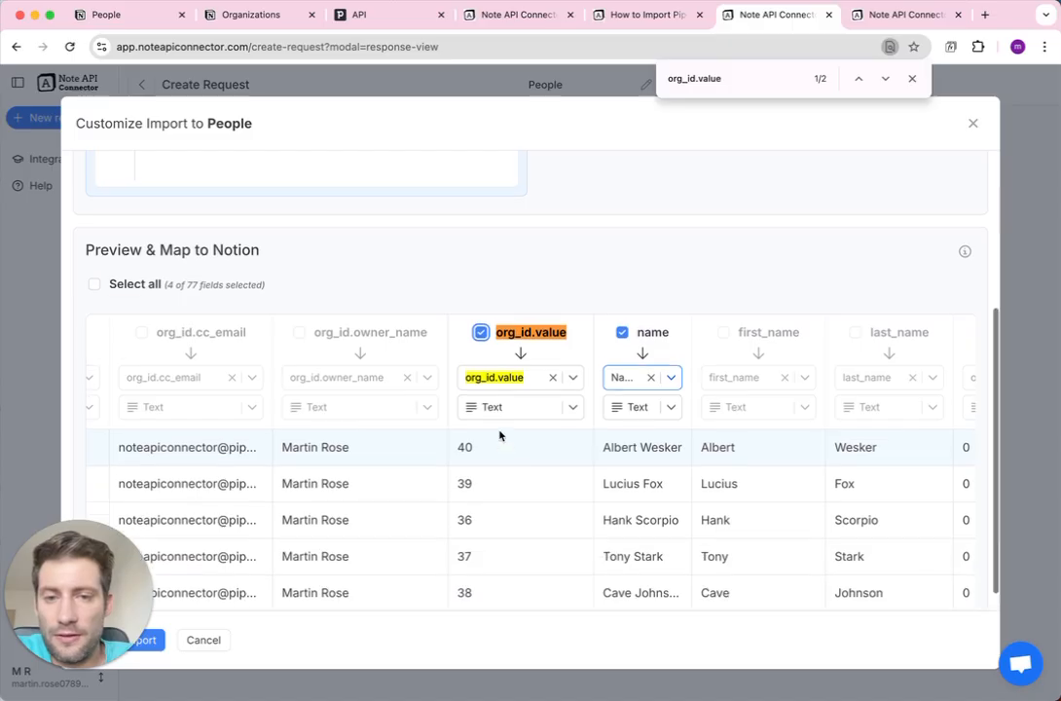
double_click(472, 425)
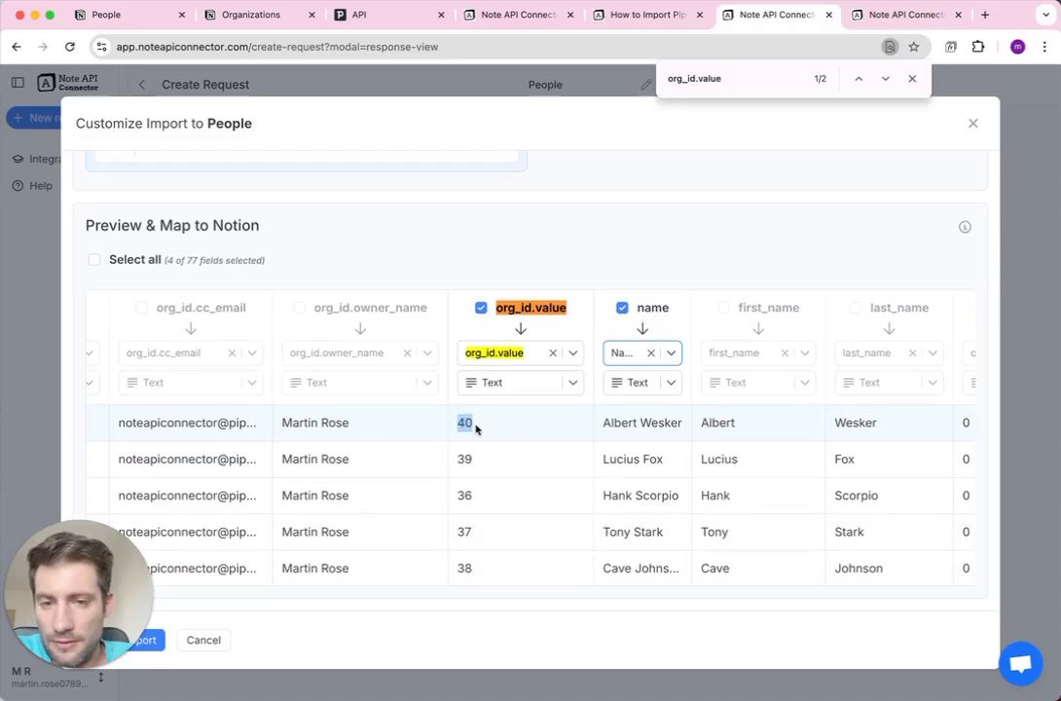
left_click(467, 457)
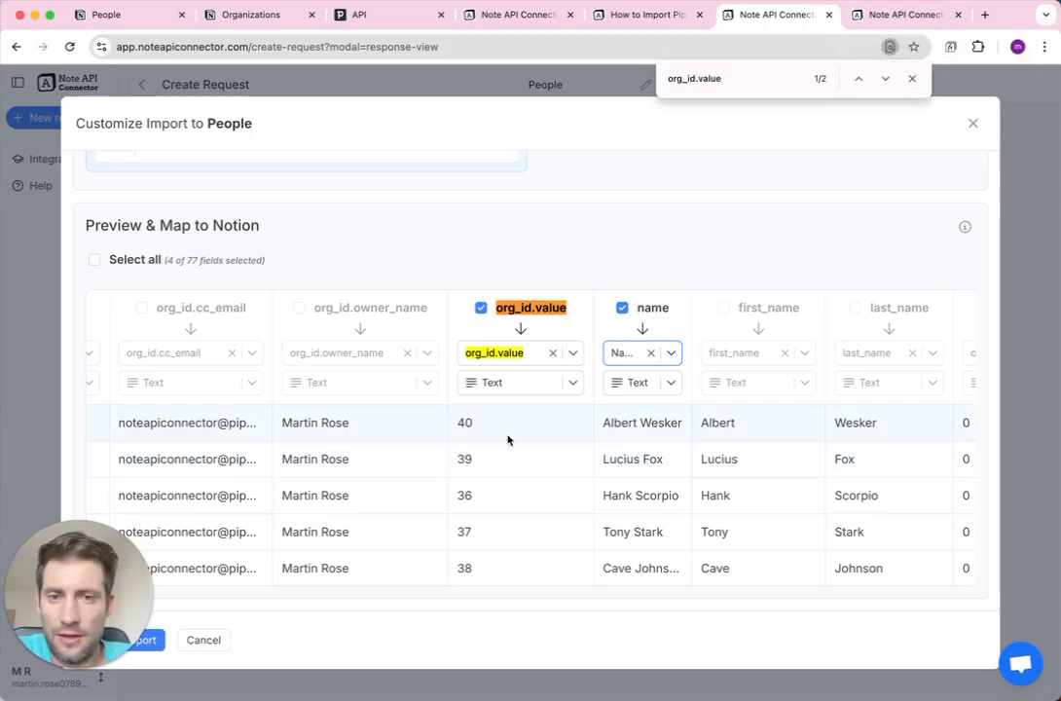
Map org_id.value to a new Notion property named 'Organization'.
key("Escape")
left_click(502, 353)
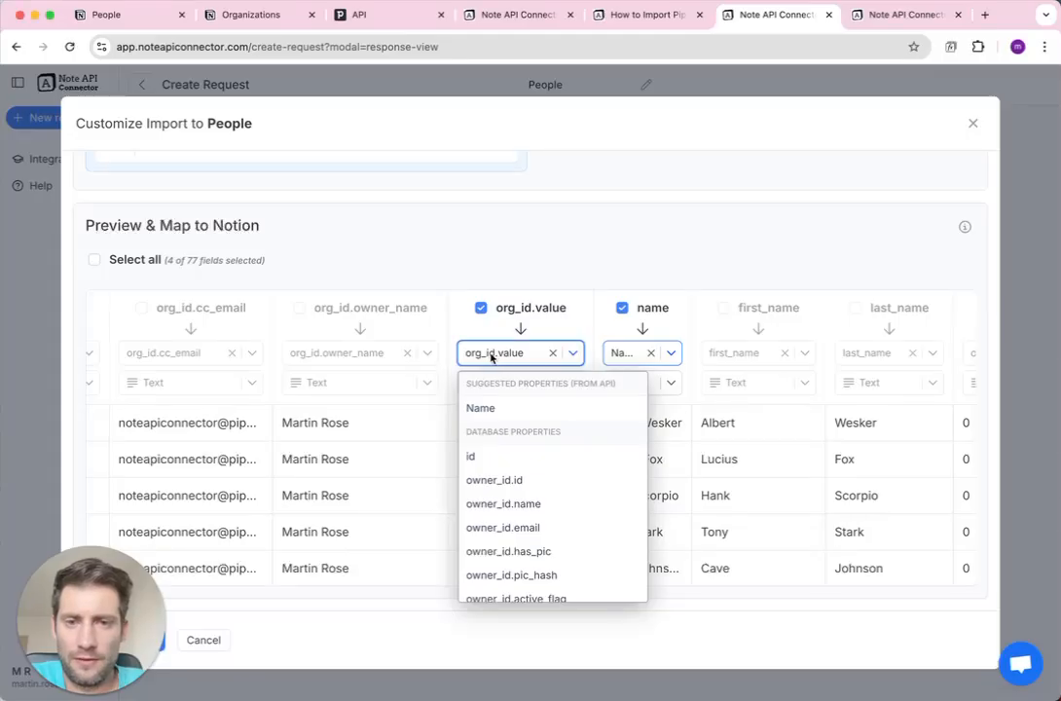
type("Or")
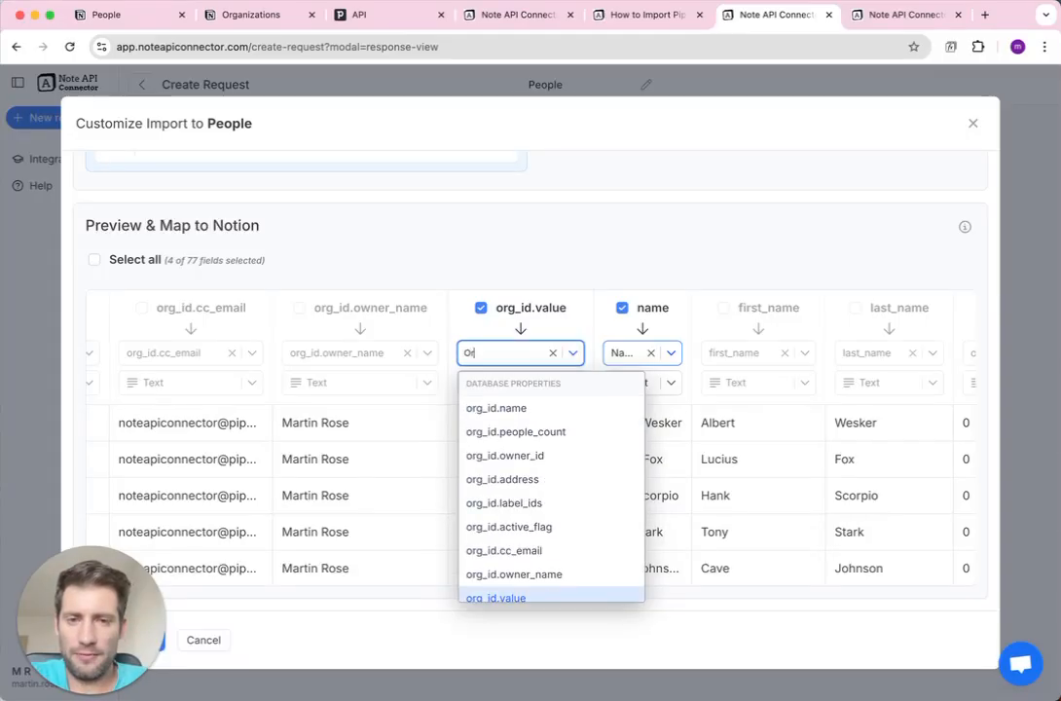
type("ganization")
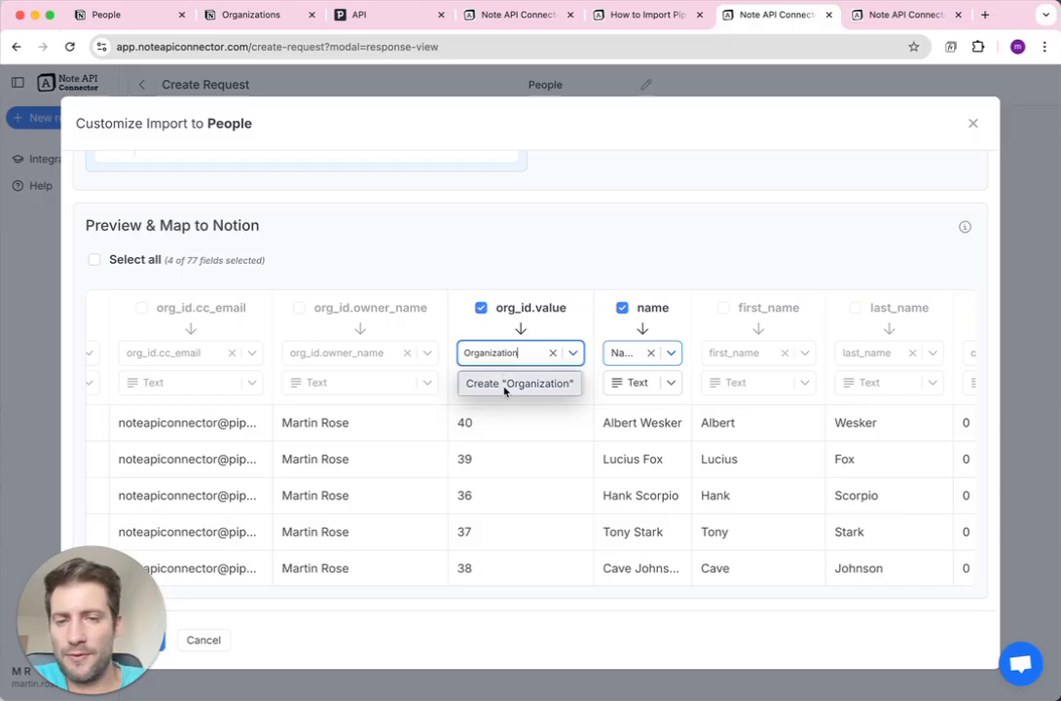
left_click(504, 384)
left_click(146, 17)
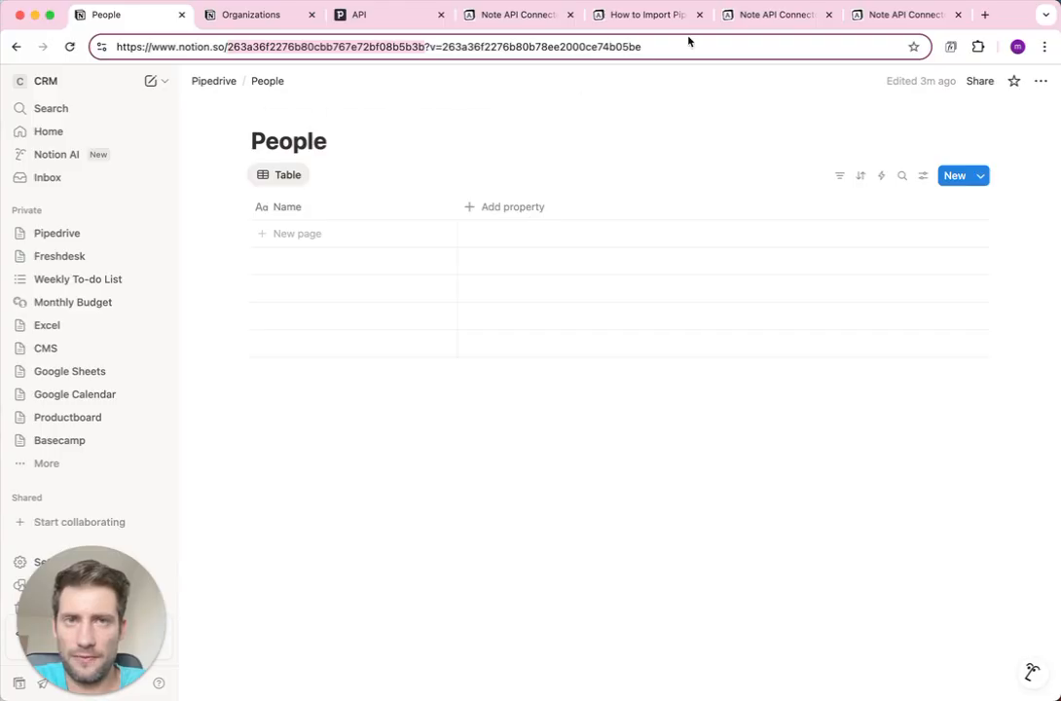
left_click(649, 19)
left_click(755, 21)
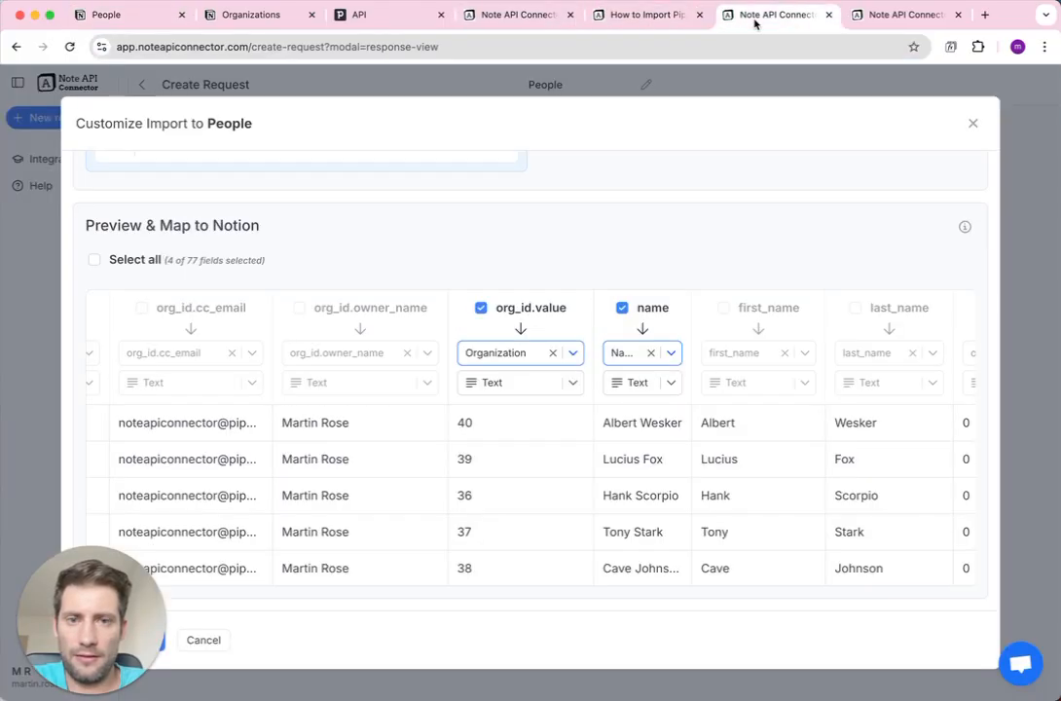
Set the Organization field type to Relation targeting the Organizations database and save it.
left_click(520, 384)
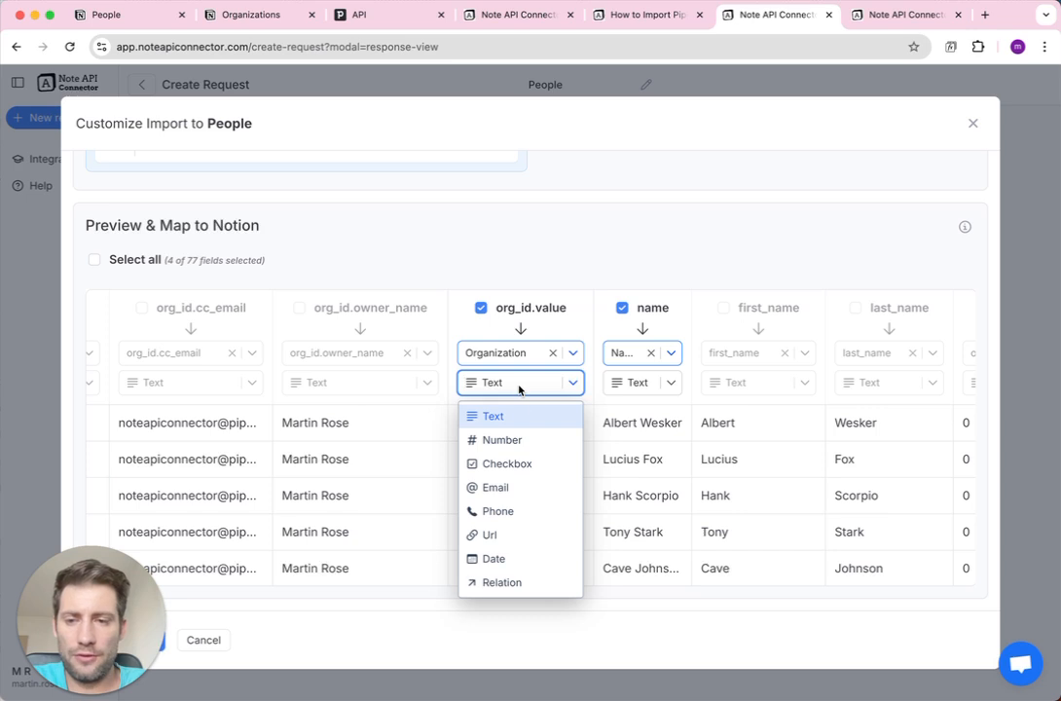
left_click(532, 584)
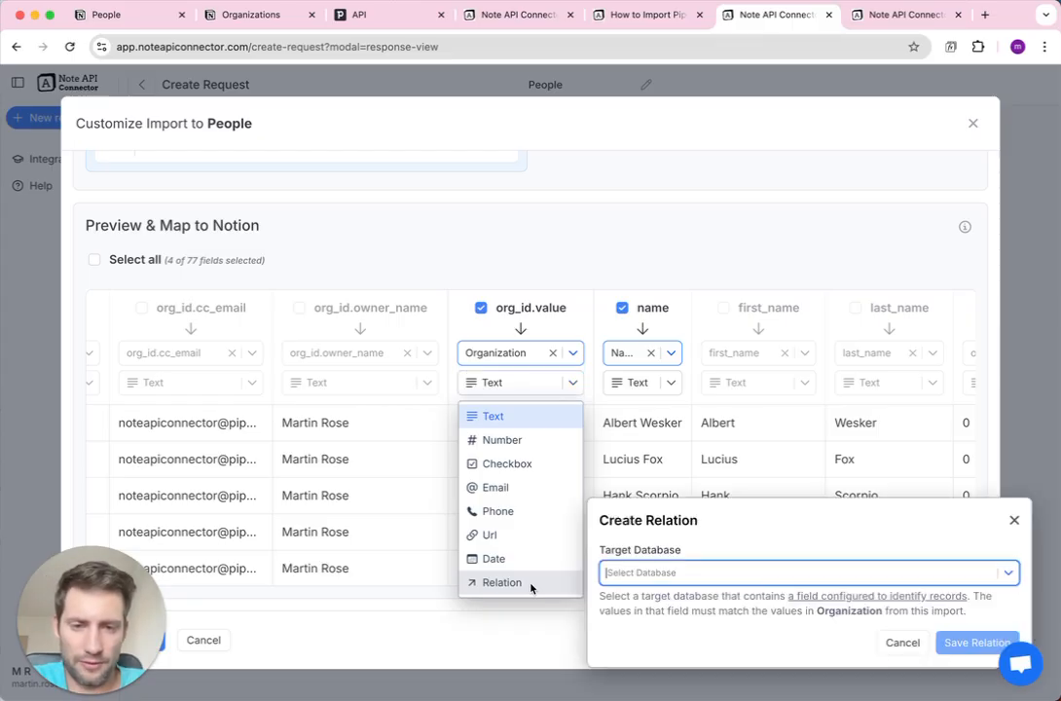
left_click(624, 574)
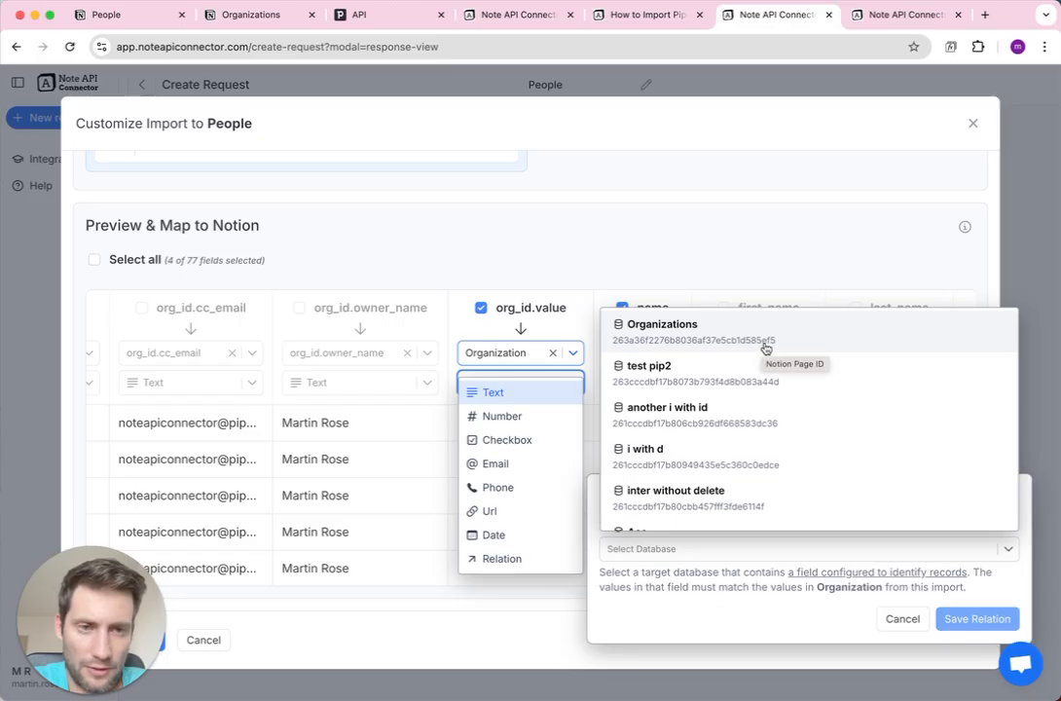
left_click(278, 15)
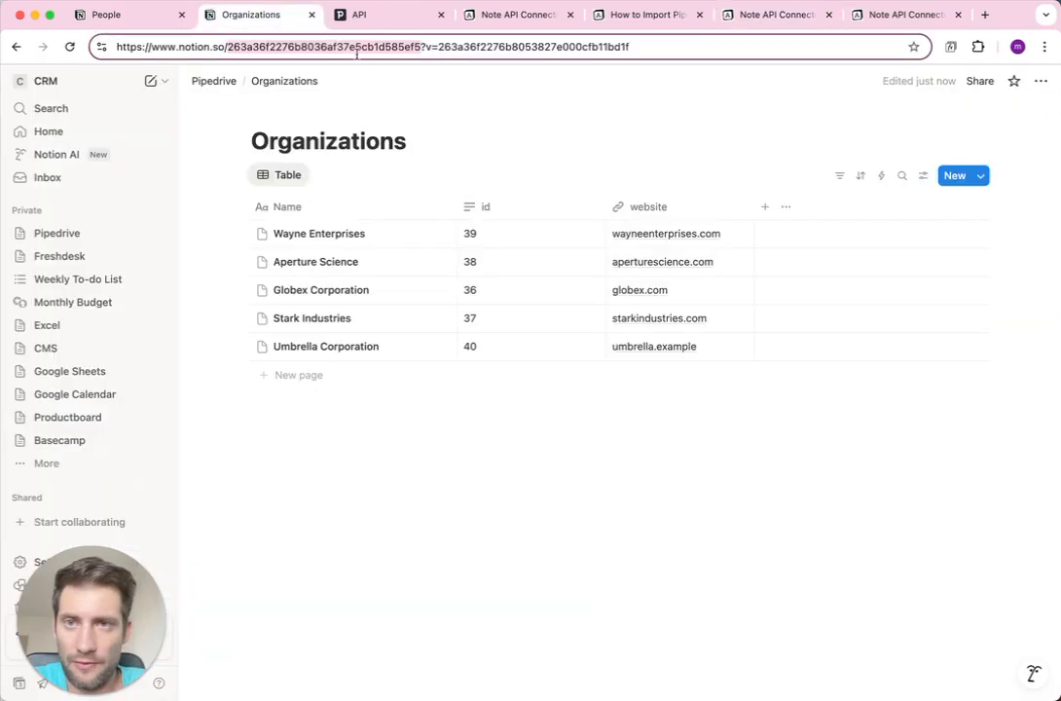
left_click(738, 17)
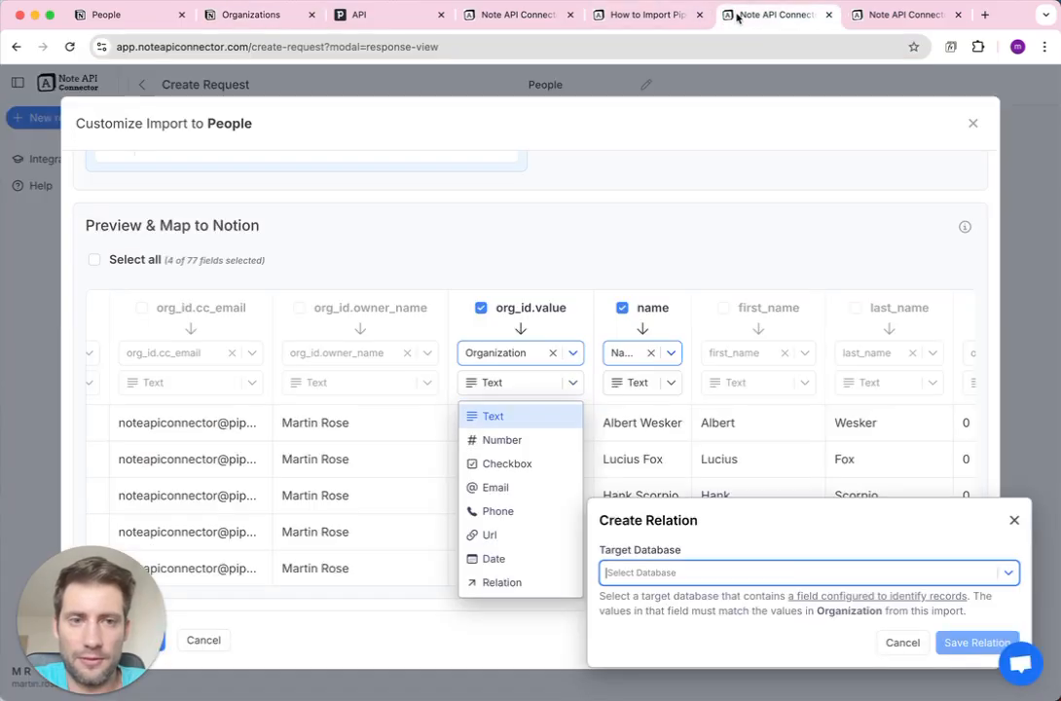
left_click(685, 570)
left_click(689, 336)
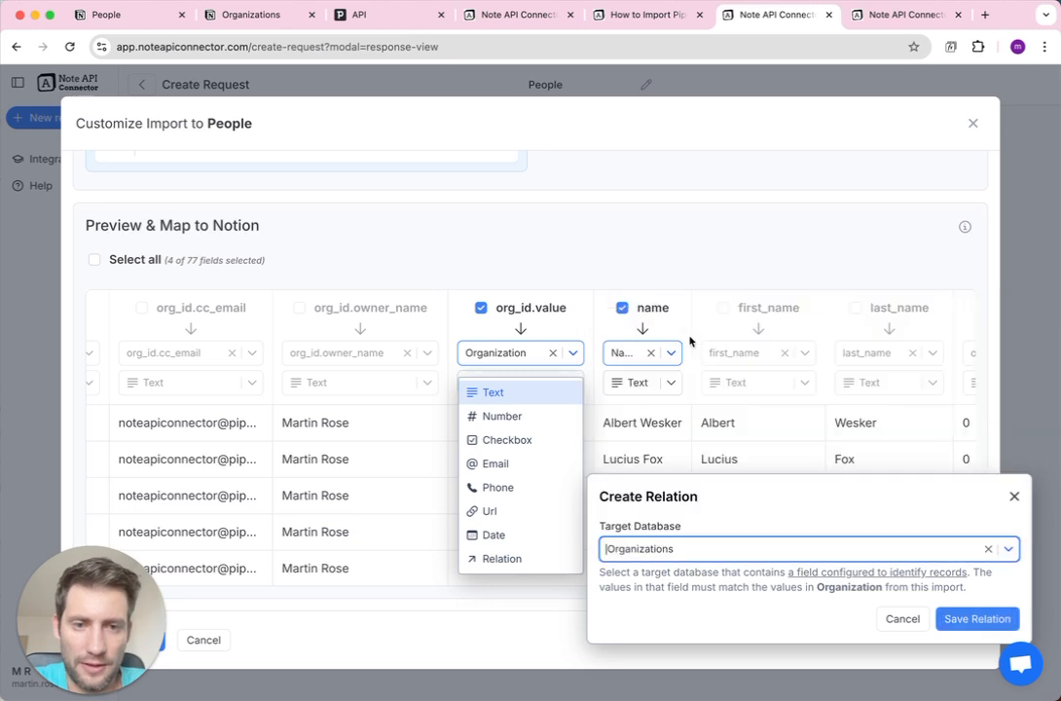
left_click(959, 615)
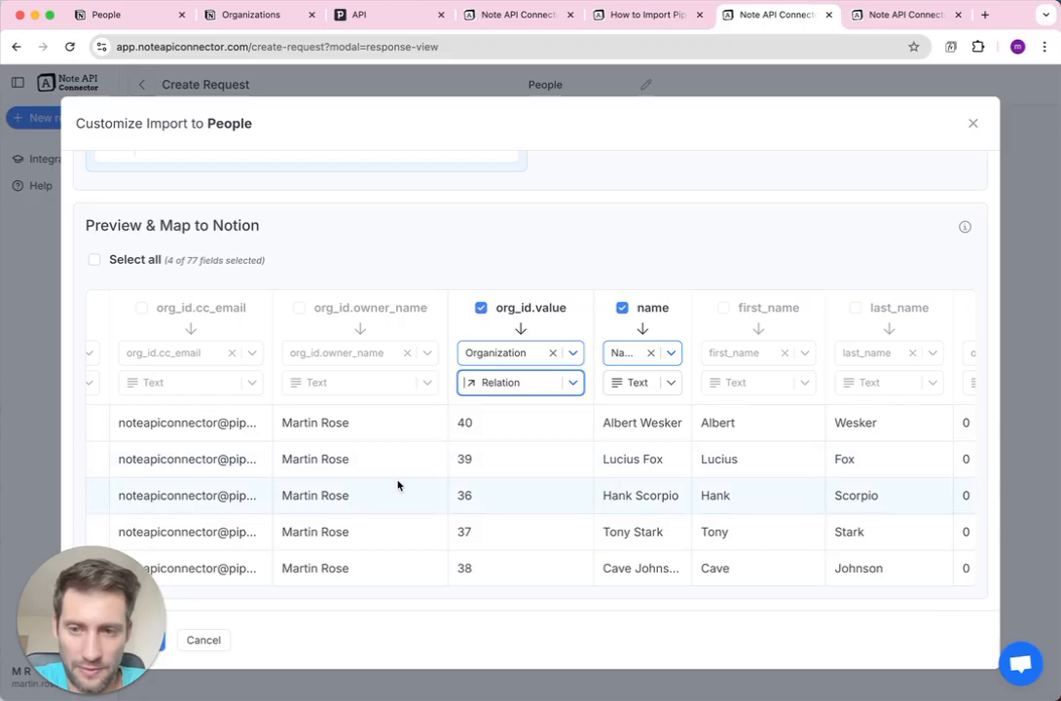
left_click_drag(102, 564, 101, 459)
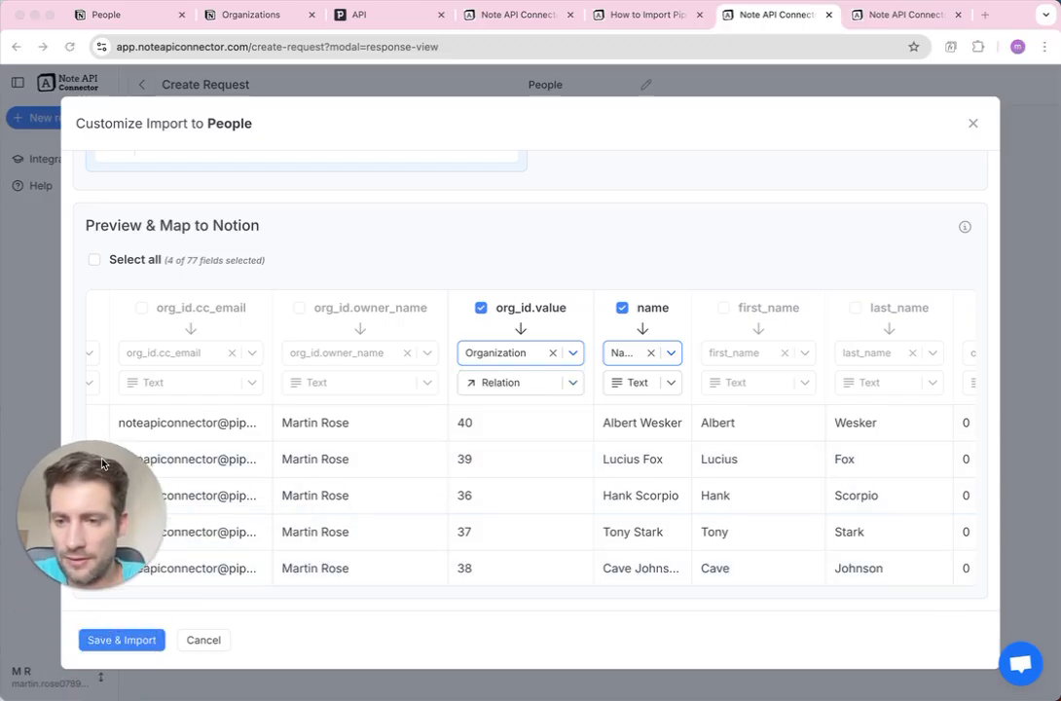
Run Save & Import, then check the first person's linked organization in Notion People.
left_click(135, 640)
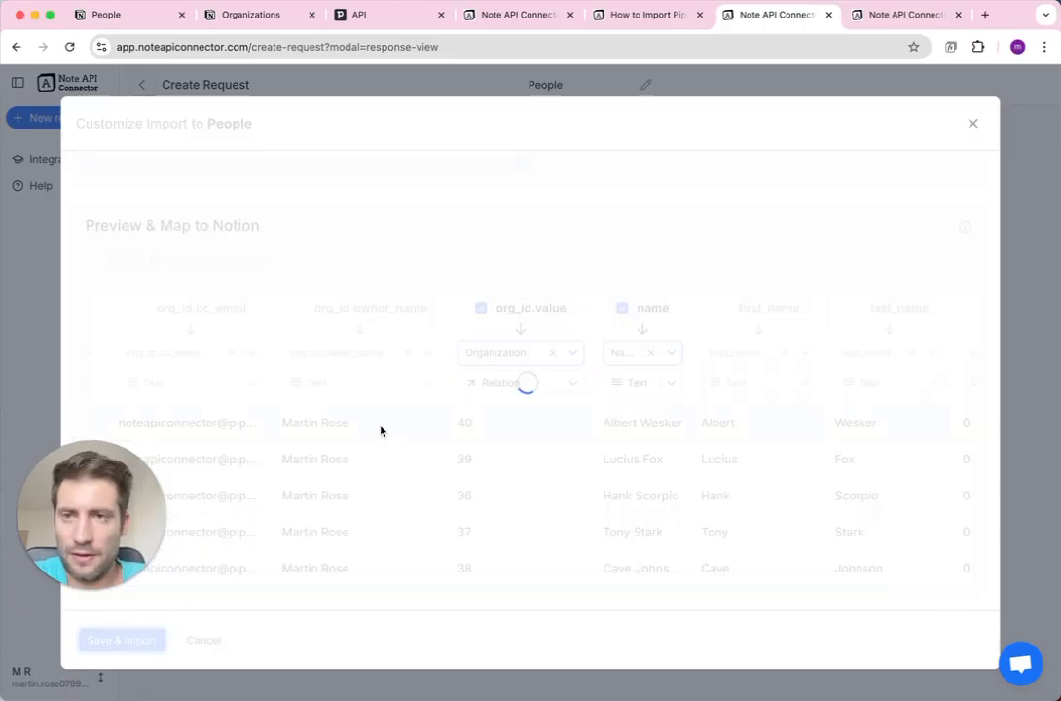
left_click(154, 19)
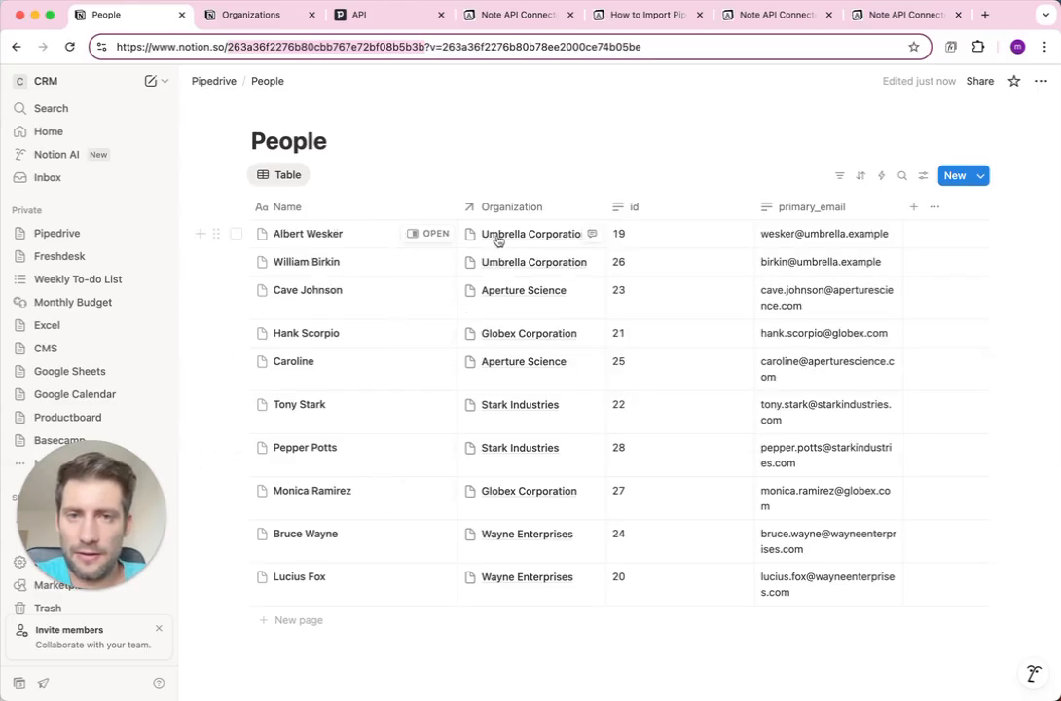
left_click(526, 239)
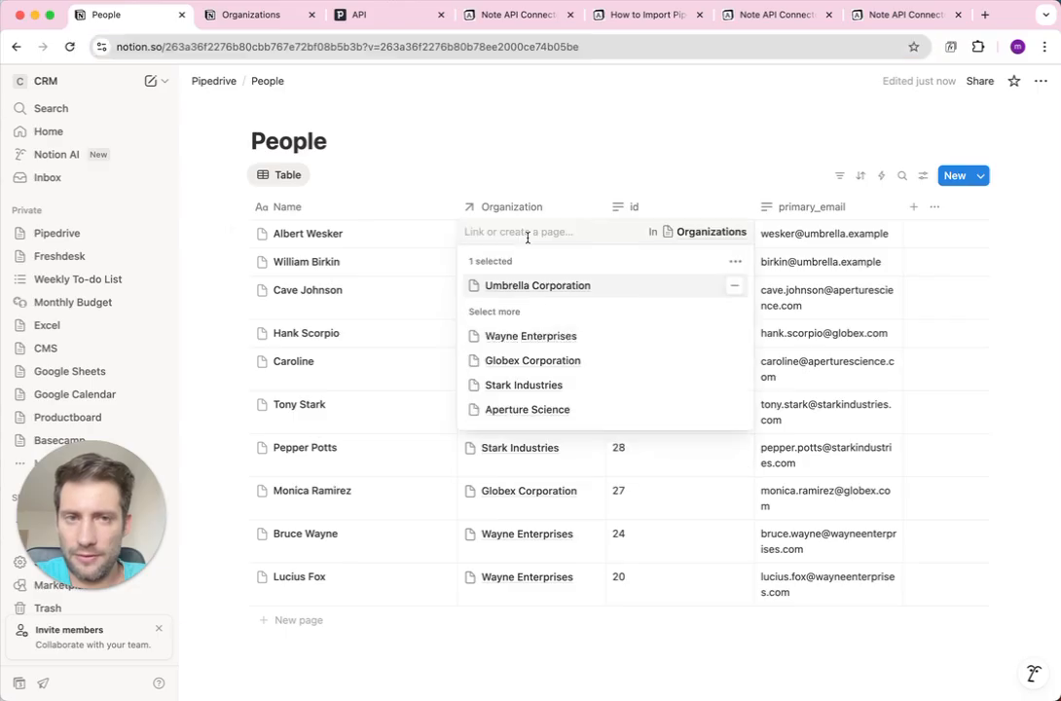
left_click(701, 232)
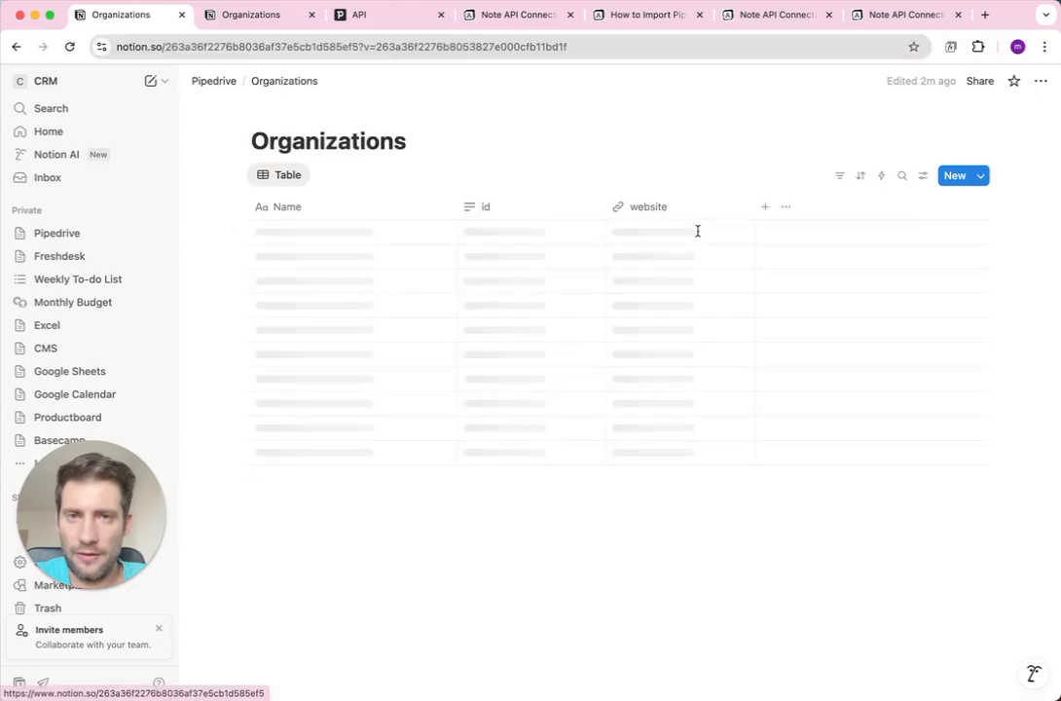
Go back to the Pipedrive page, open the People database, and switch to Pipedrive.
left_click(213, 82)
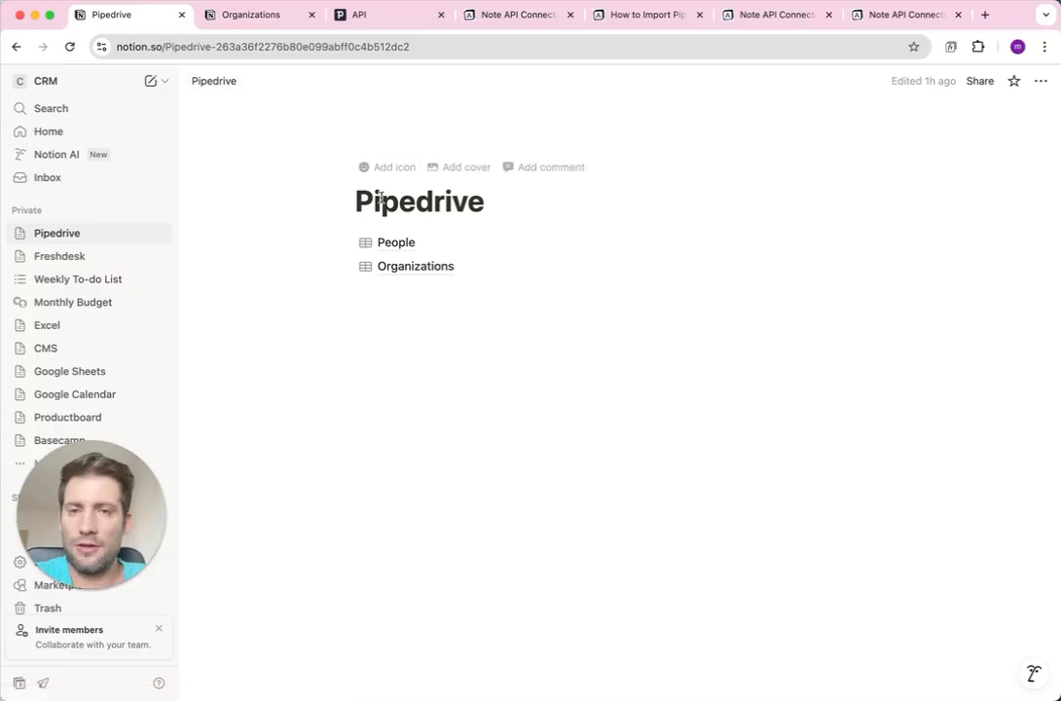
left_click(390, 243)
left_click(356, 16)
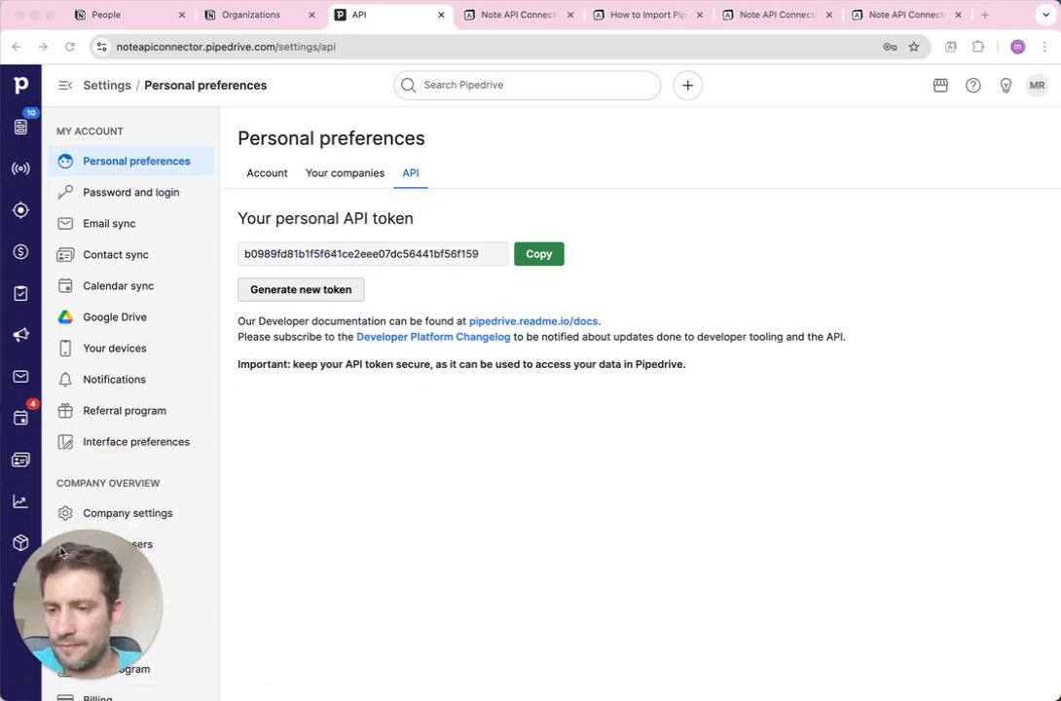
Open Pipedrive's People list of 10 contacts and compare it with Notion Organizations.
left_click(21, 460)
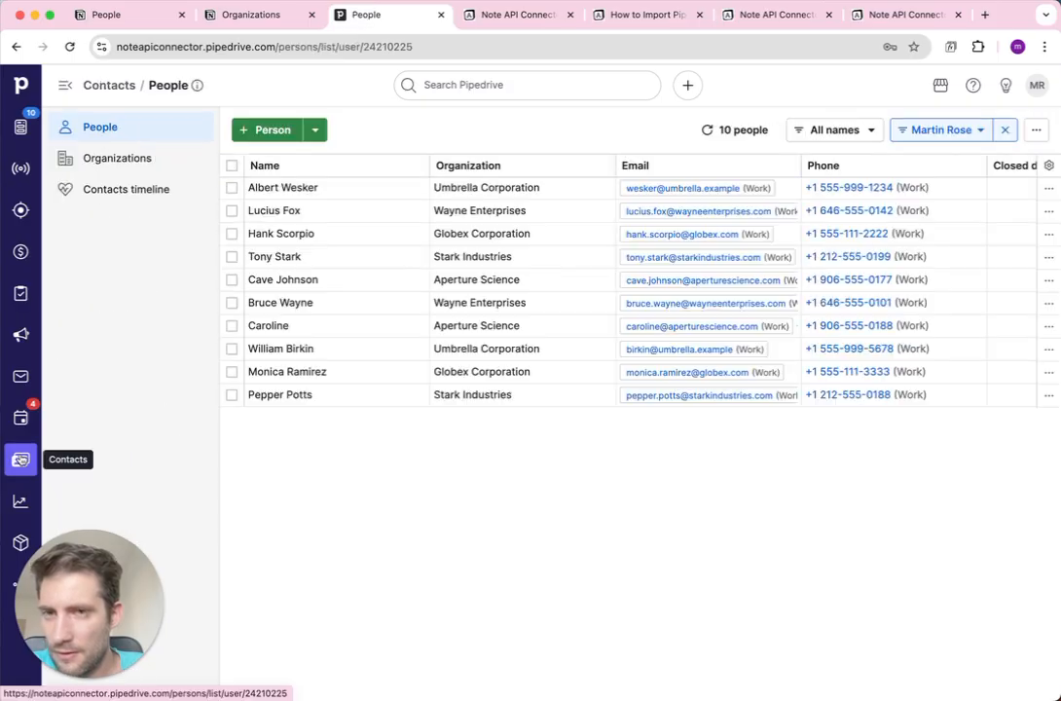
left_click(226, 16)
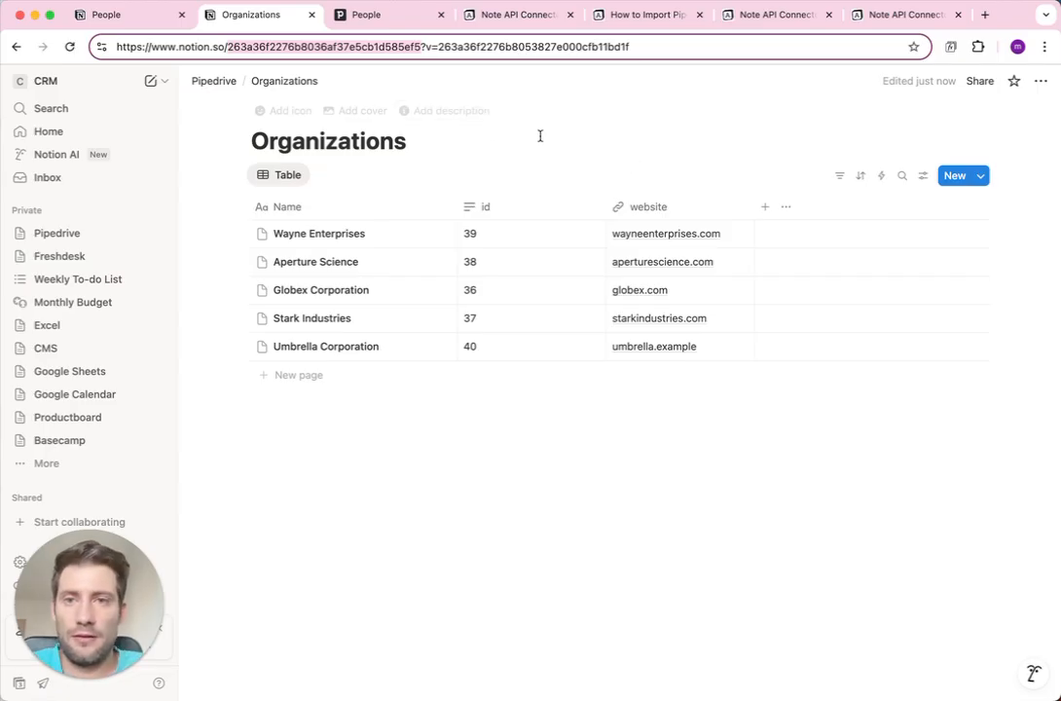
left_click(375, 15)
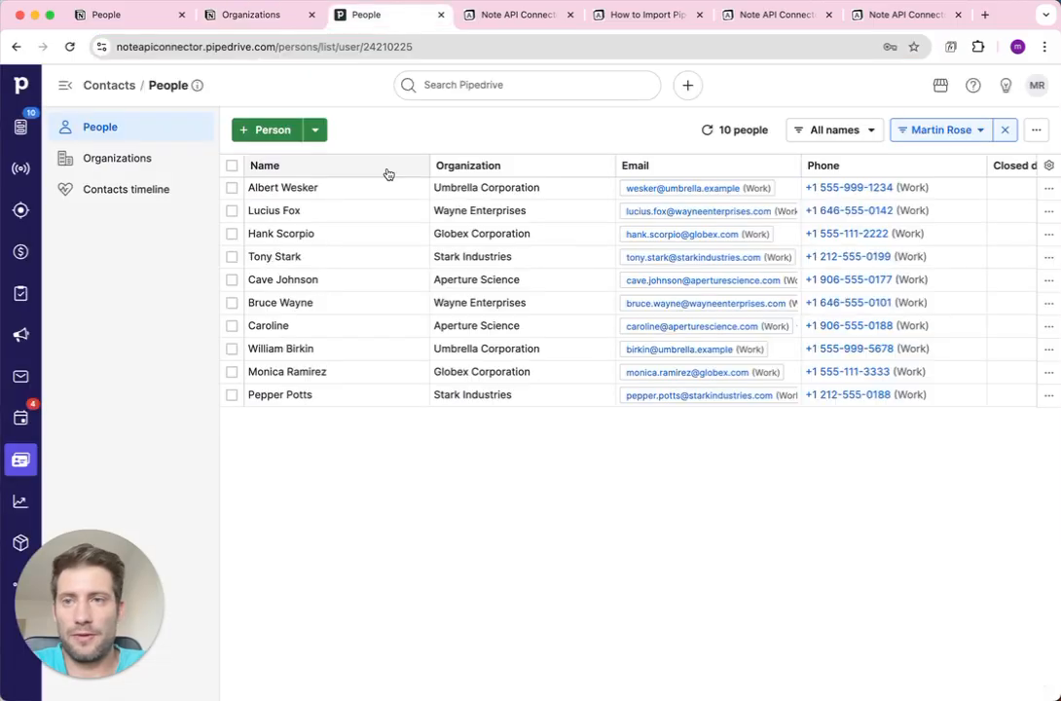
left_click(635, 22)
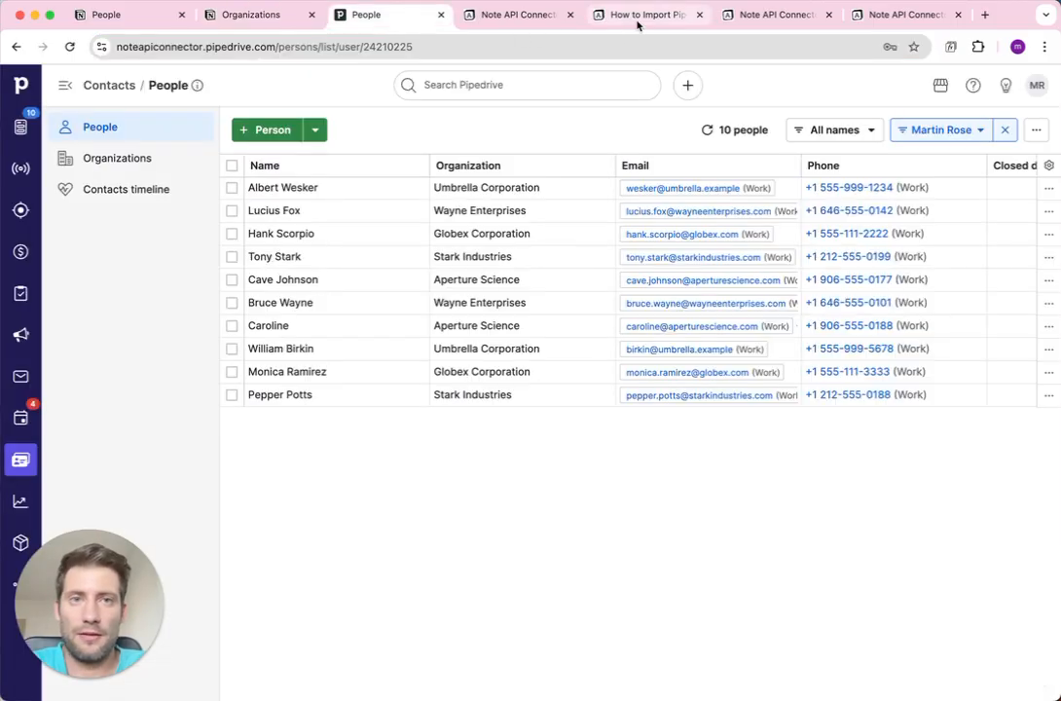
Copy the Organizations database ID and search for it in the request list.
left_click(742, 27)
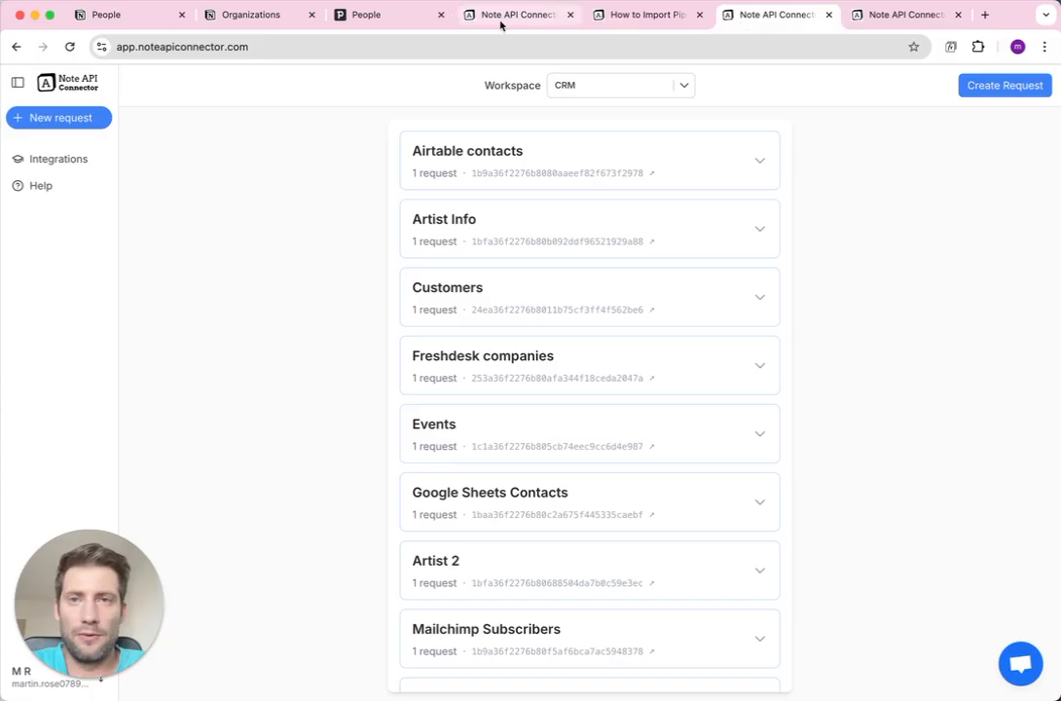
left_click(237, 18)
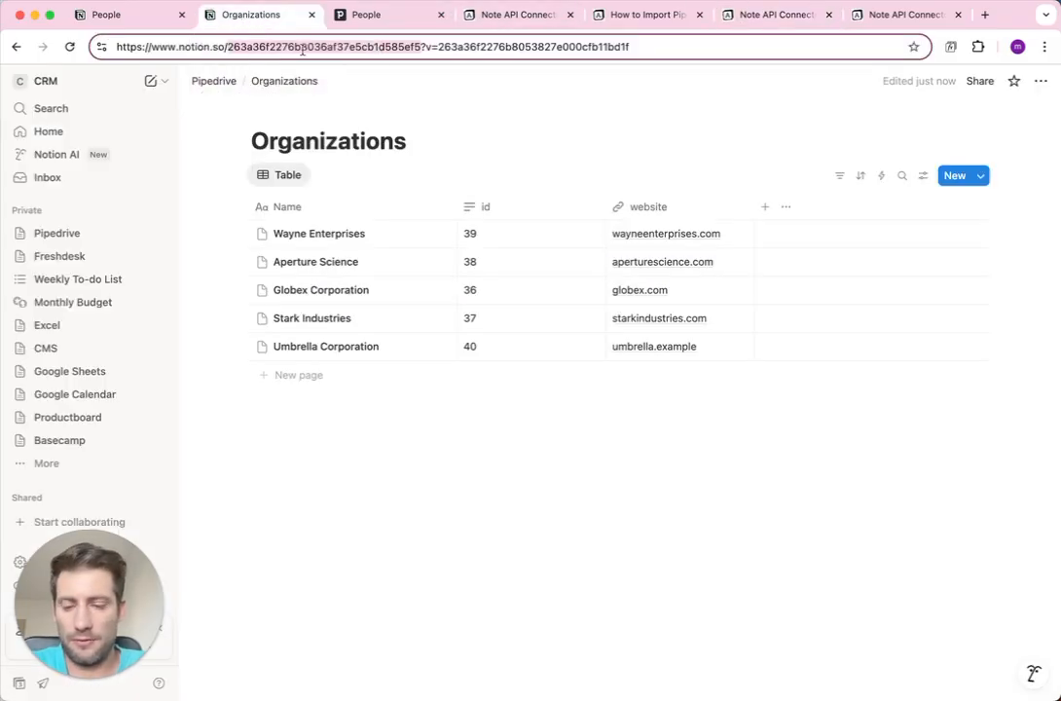
left_click(764, 17)
key("super+f")
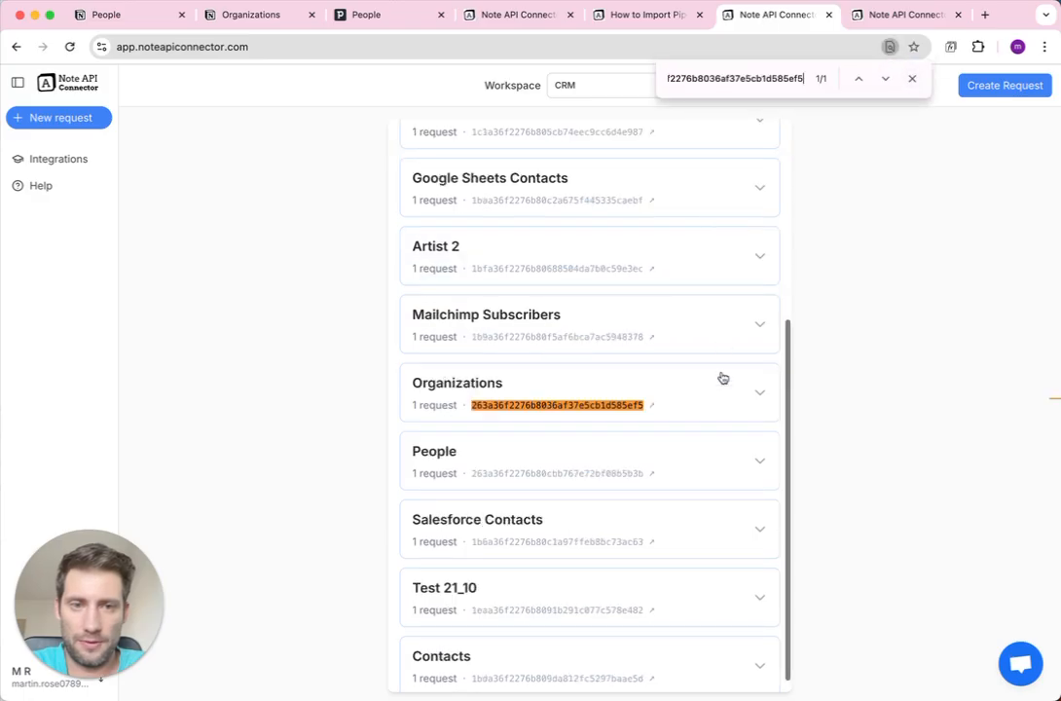
Turn on Auto Schedule for the Organizations request with a 2-hour interval.
left_click(744, 382)
left_click(757, 446)
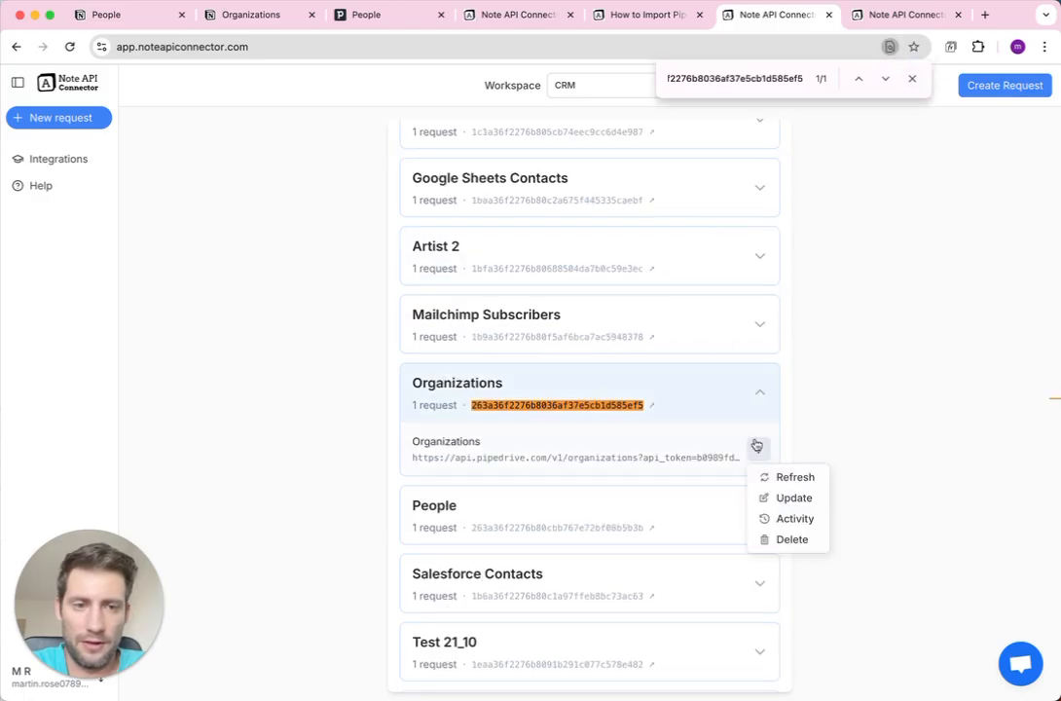
left_click(784, 498)
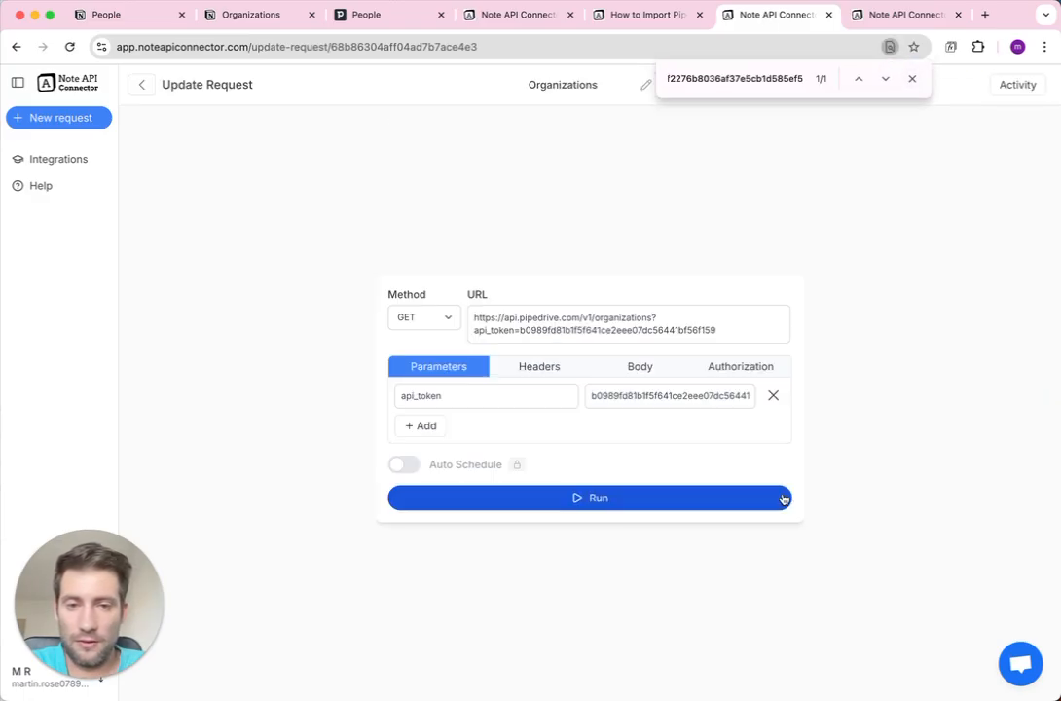
left_click(407, 464)
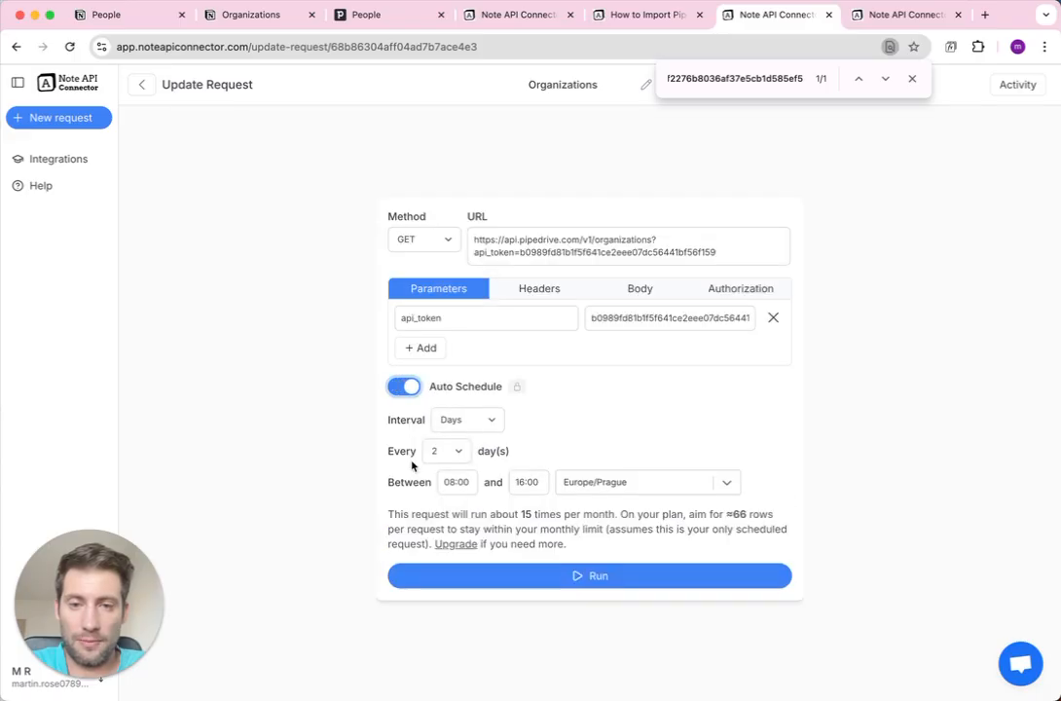
left_click(476, 421)
left_click(476, 404)
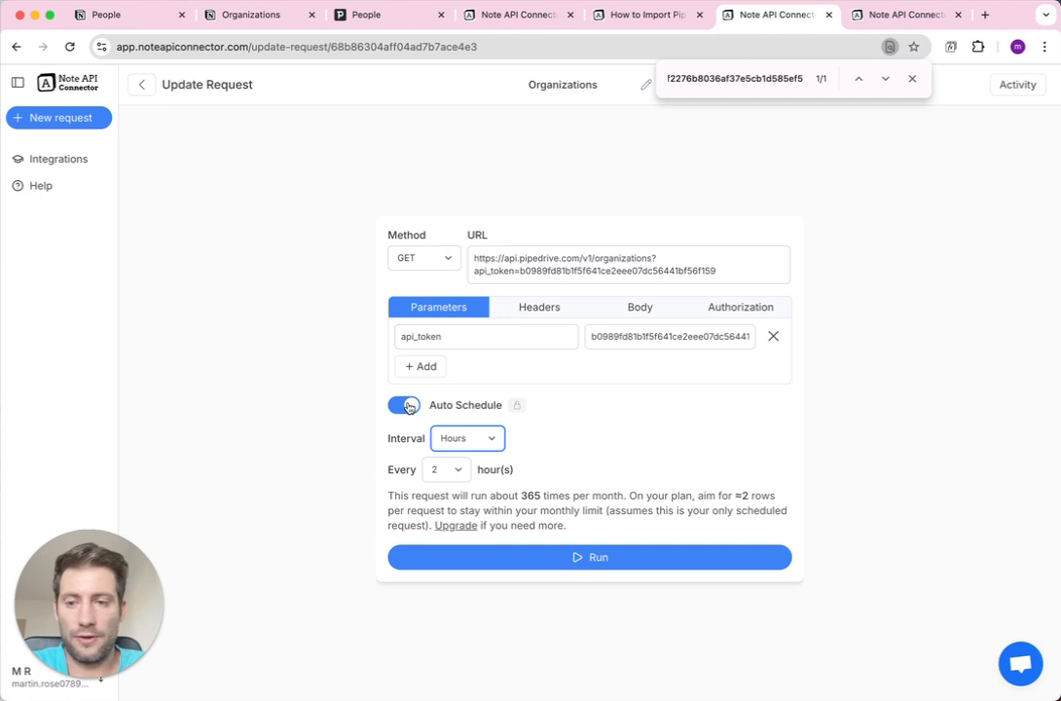
left_click(143, 84)
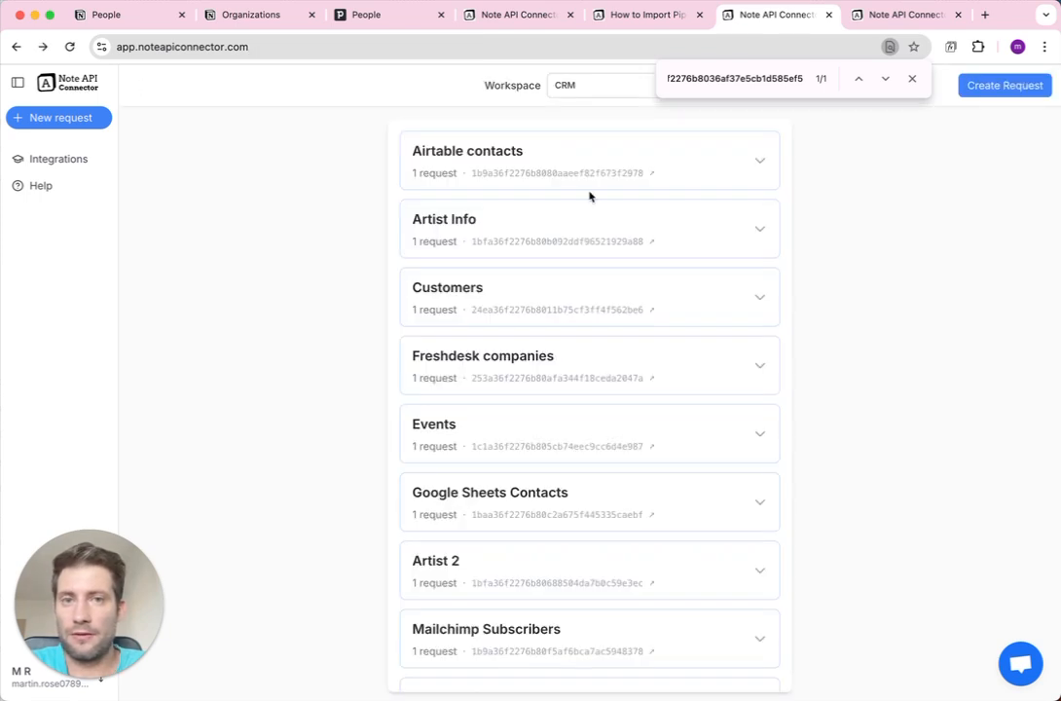
Close the find bar and go back to the Notion Organizations table.
left_click(912, 79)
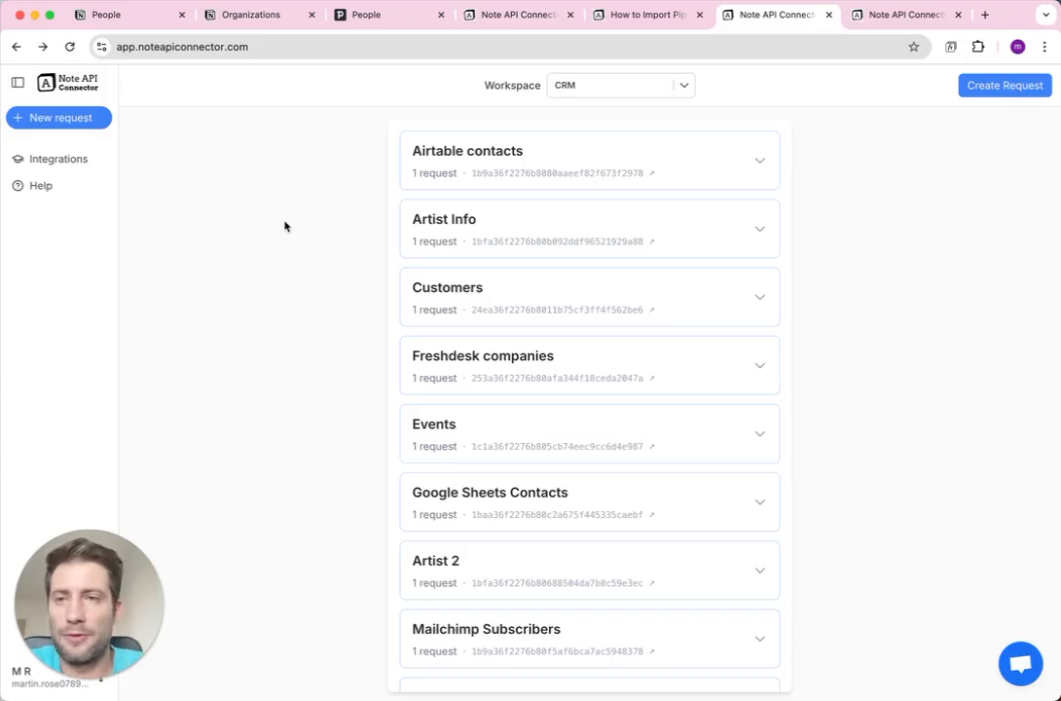
left_click(259, 14)
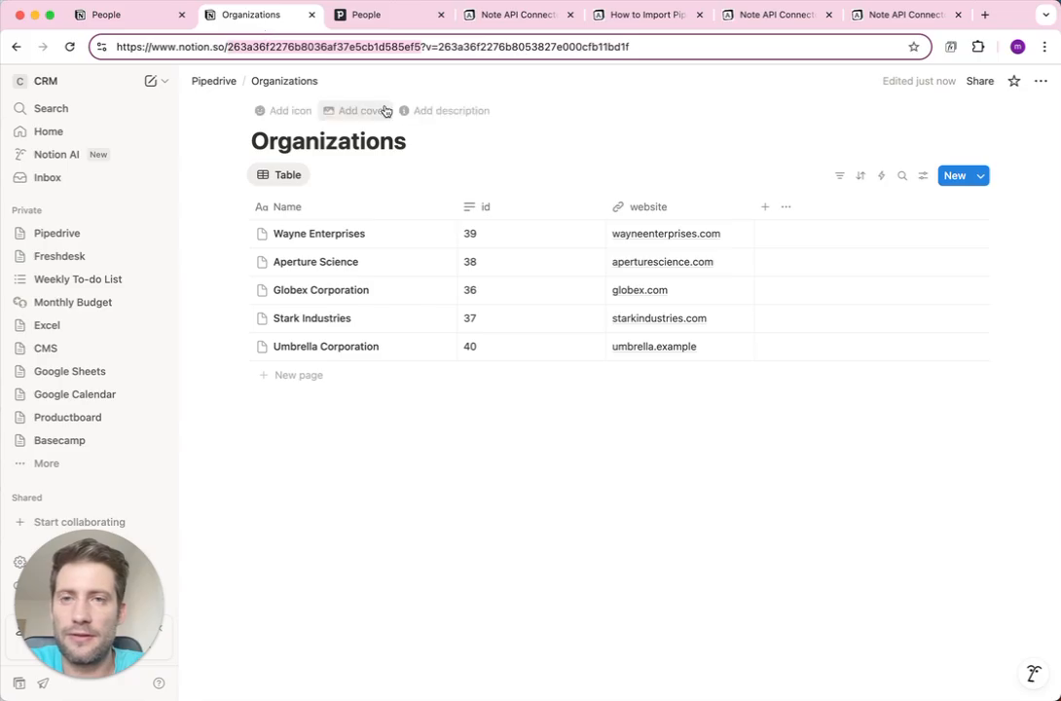